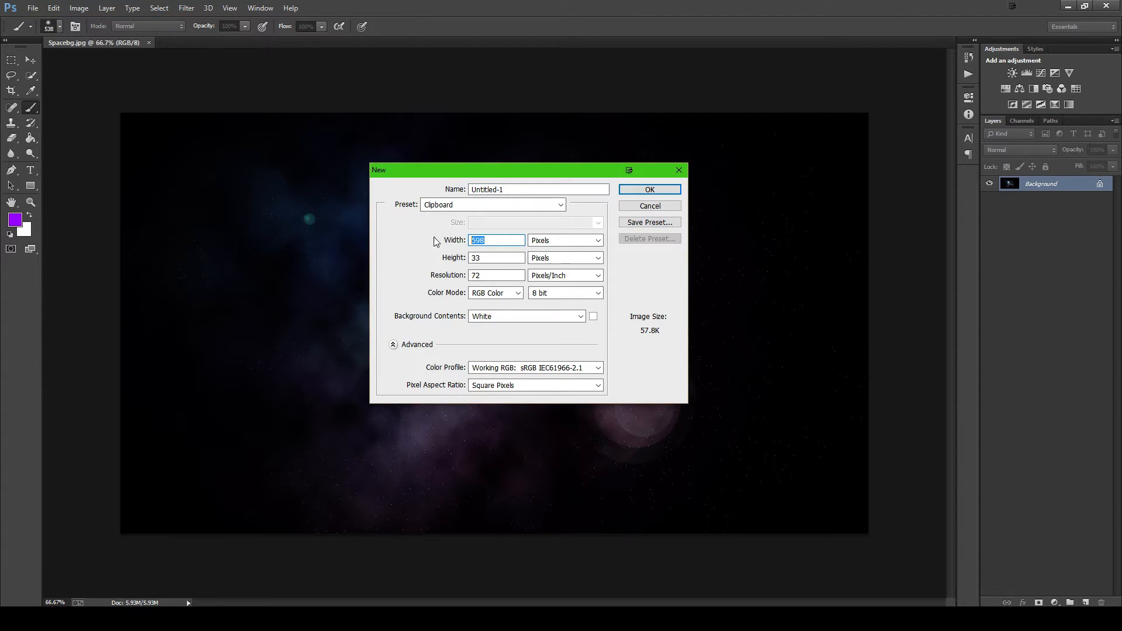
- Create a new document 1920 pixels wide and 1080 pixels high at 72 pixels/inch with a white background
type("1920")
key("Tab")
type("1080")
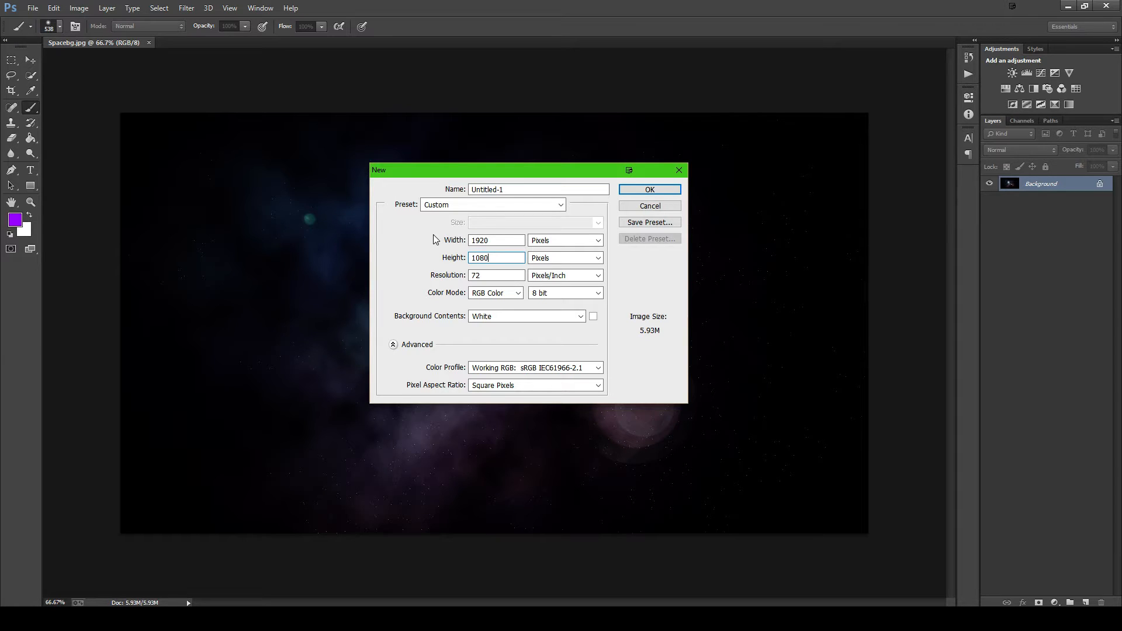
key("Return")
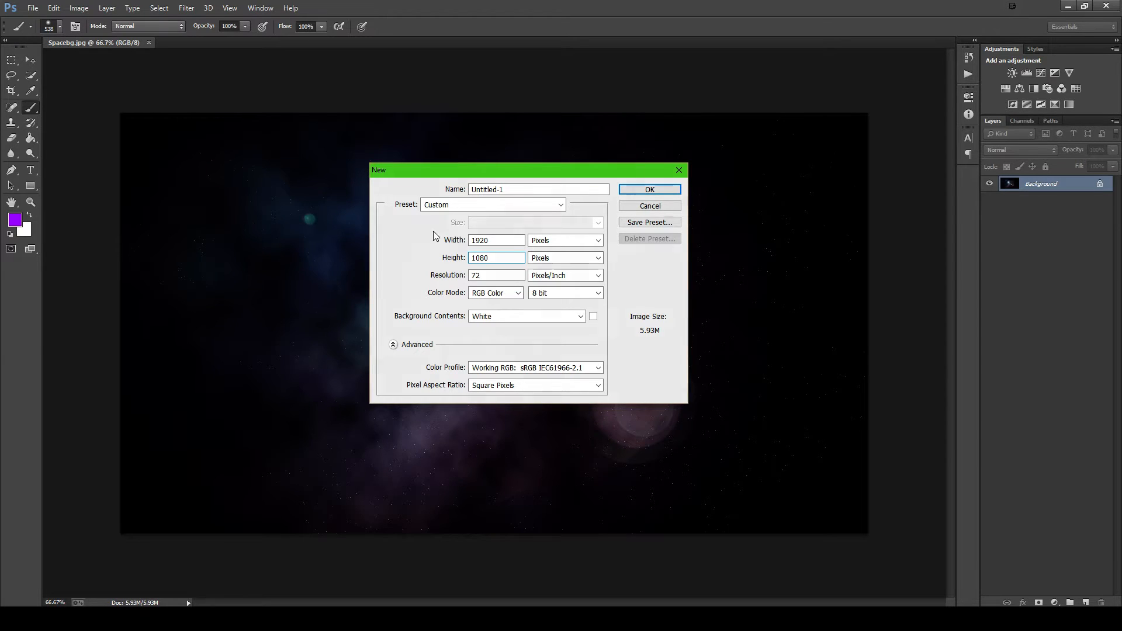
- Fill the background with the default black using the Paint Bucket, and add a new layer above it filled with black
left_click(31, 138)
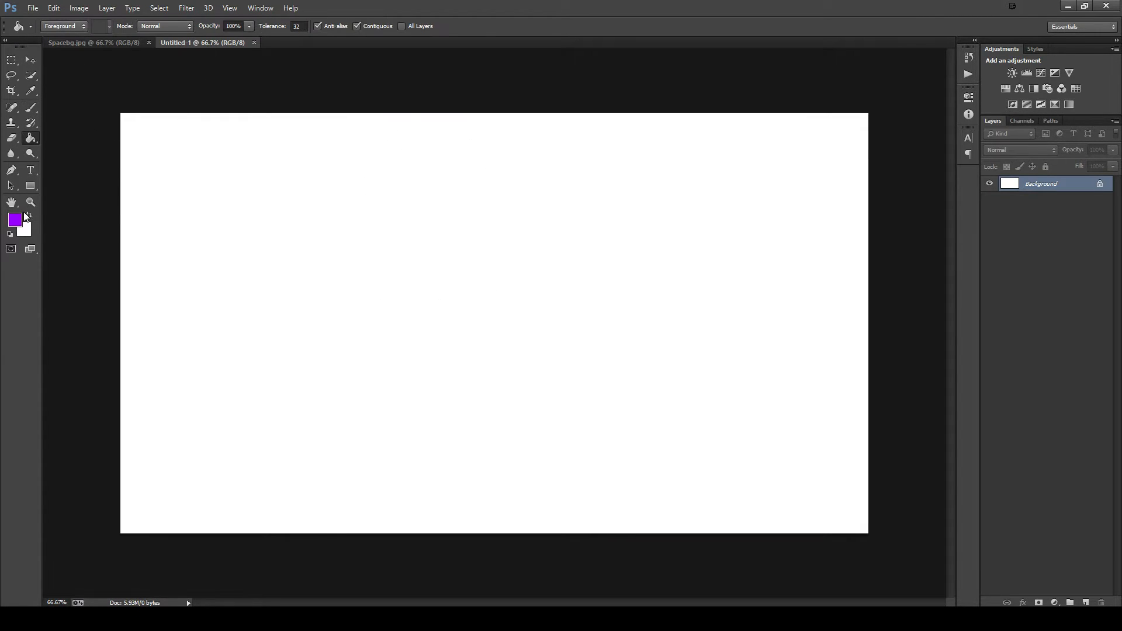
left_click(10, 234)
left_click(374, 233)
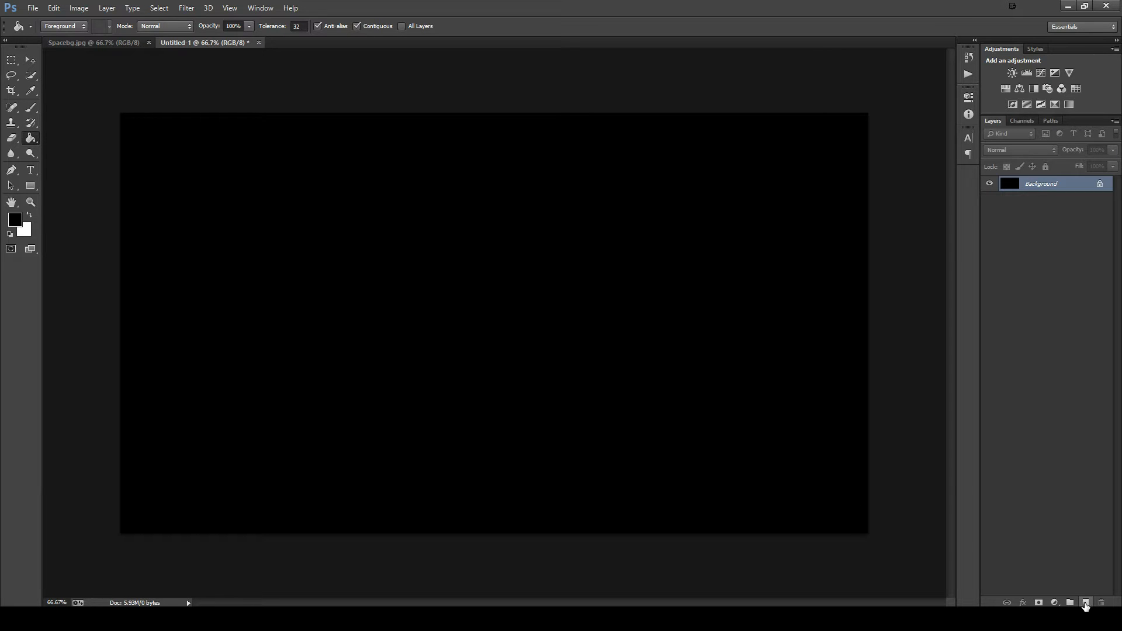
left_click(1085, 604)
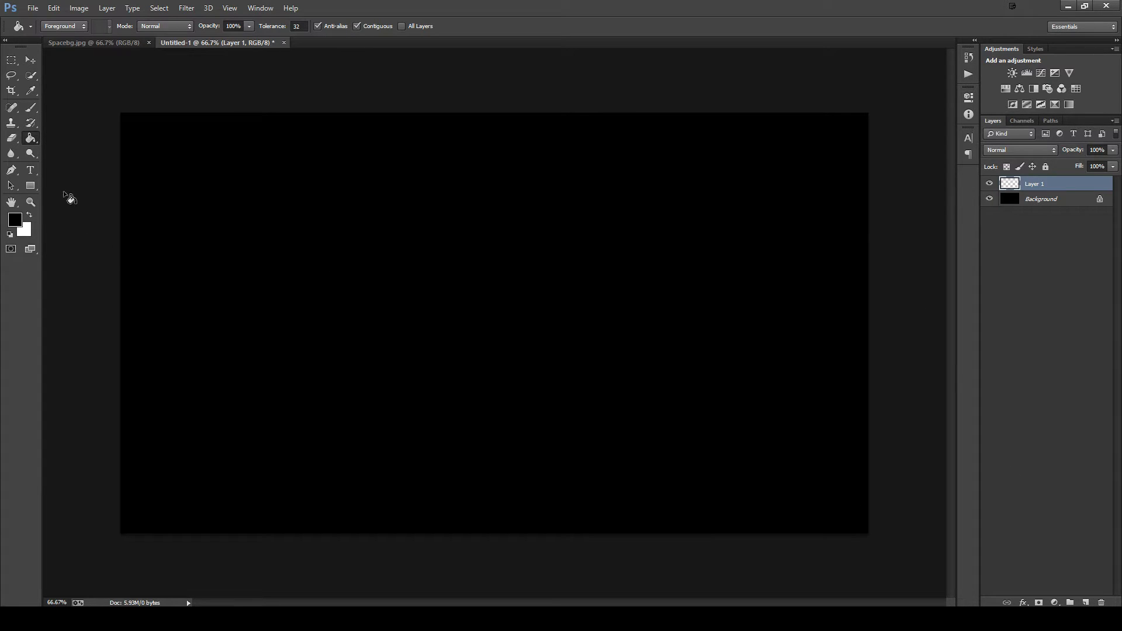
left_click(228, 211)
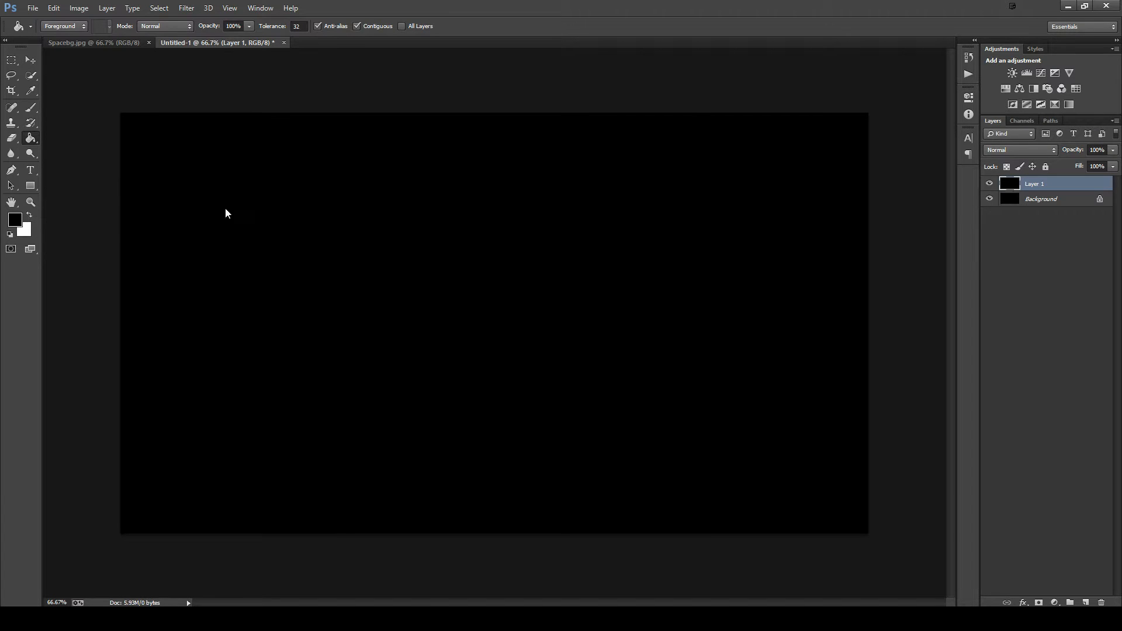
- Apply the Add Noise filter to Layer 1 at 10% with Gaussian distribution and Monochromatic enabled
left_click(188, 12)
mouse_move(201, 146)
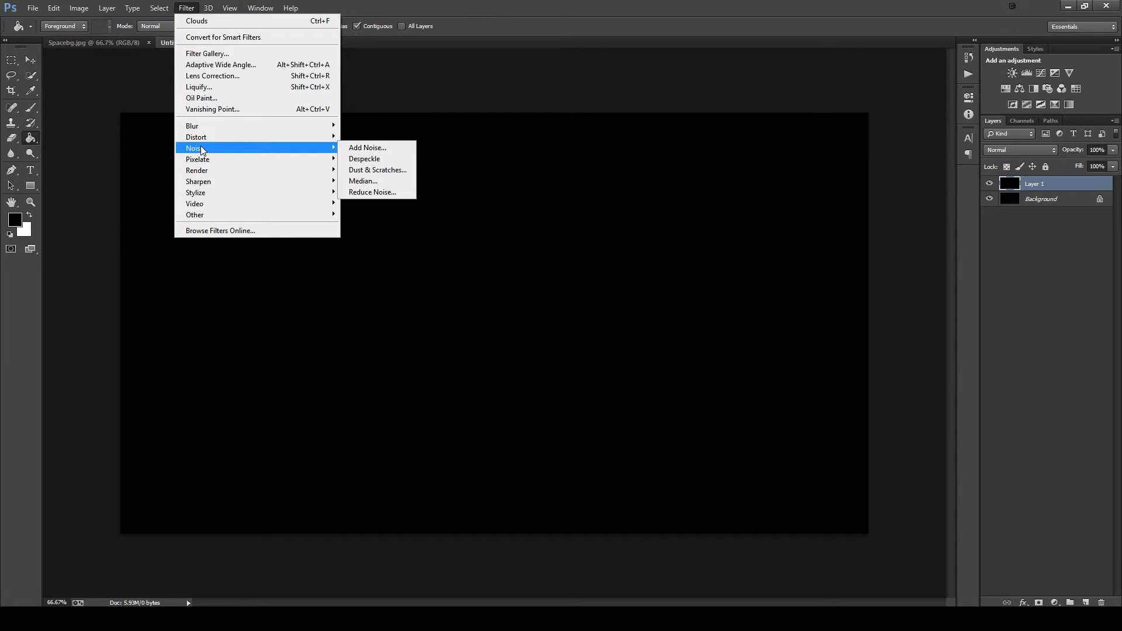
left_click(386, 149)
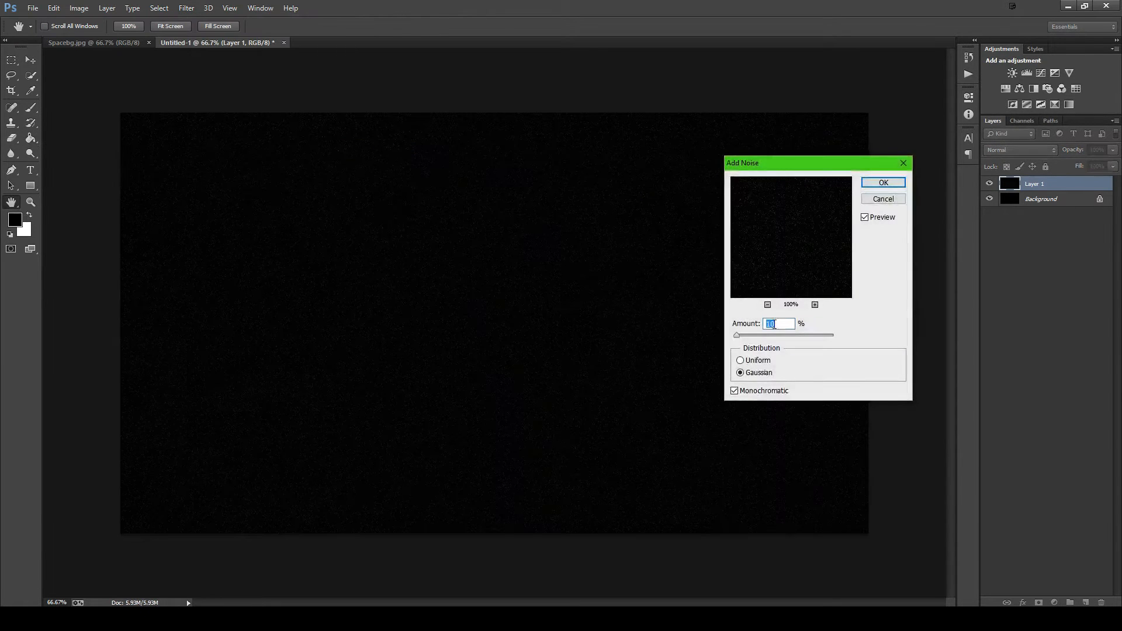
left_click_drag(758, 333, 735, 334)
type("10")
left_click(735, 391)
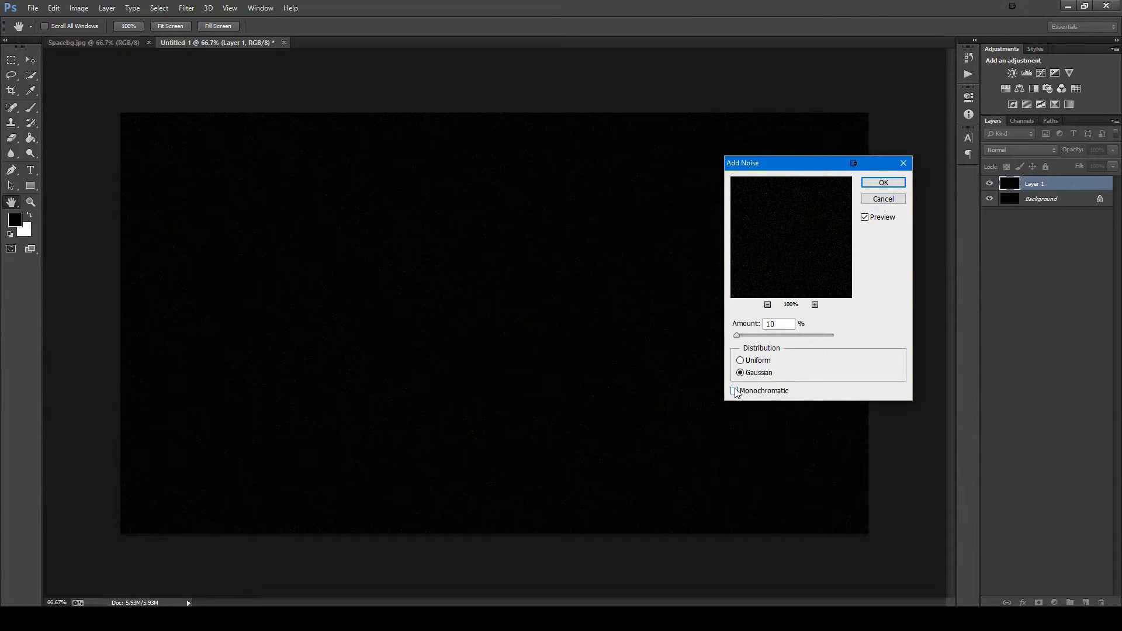
left_click(883, 183)
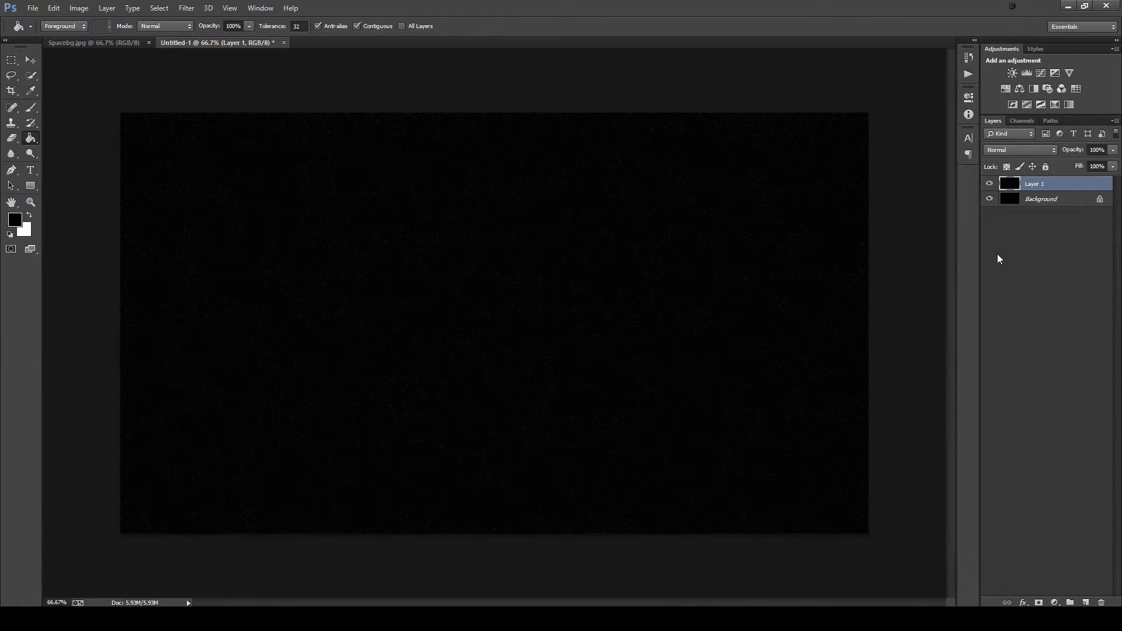
key("ctrl+plus")
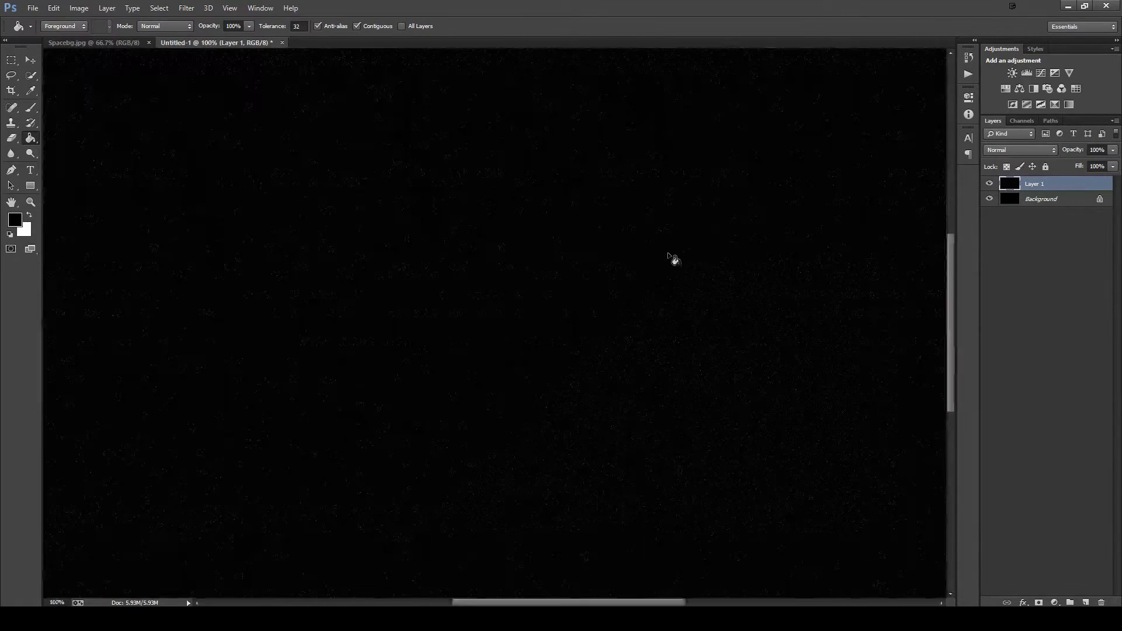
key("ctrl+minus")
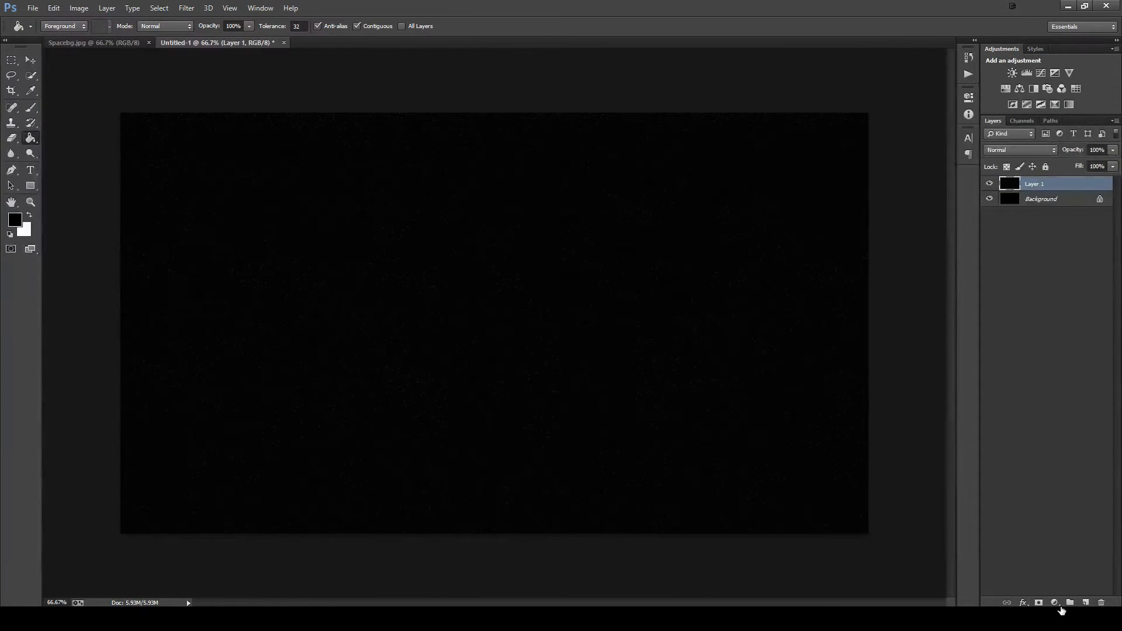
- Add a Levels adjustment layer above the noise with the black input level at 65 and the white input level at 97
left_click(1057, 606)
left_click(1046, 406)
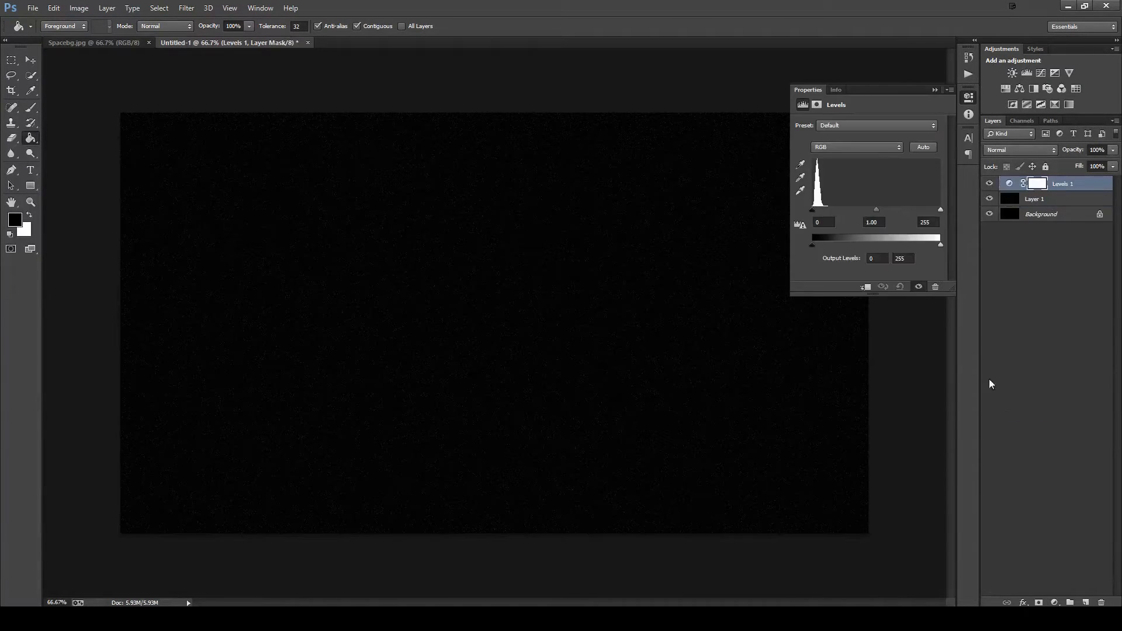
left_click(817, 222)
type("5")
left_click(926, 223)
type("100")
left_click_drag(863, 211, 861, 211)
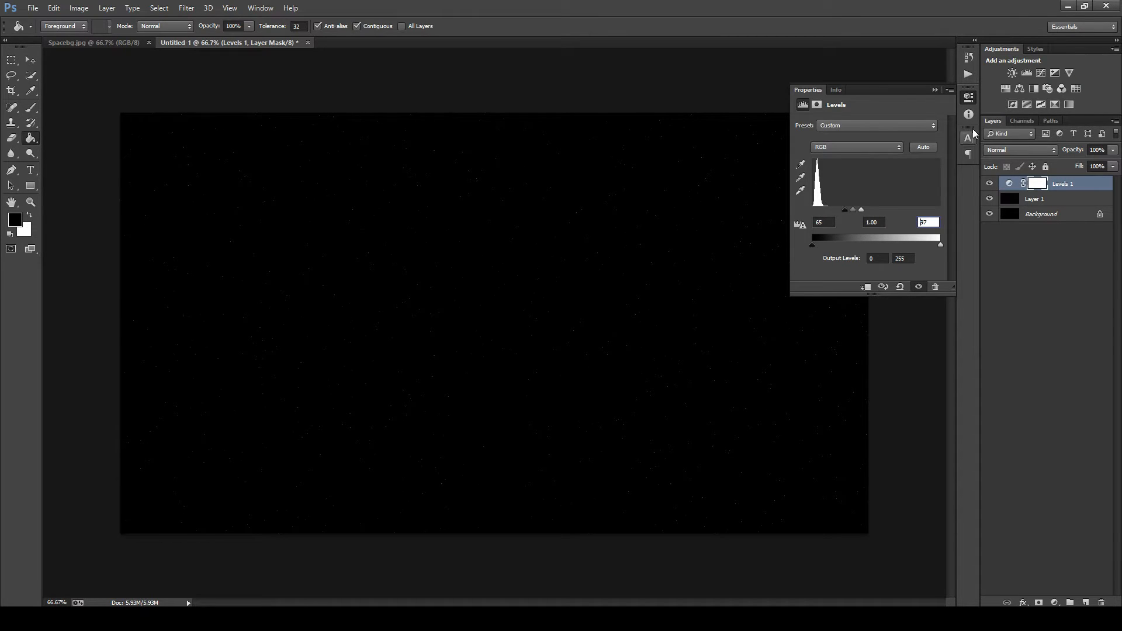
left_click(935, 90)
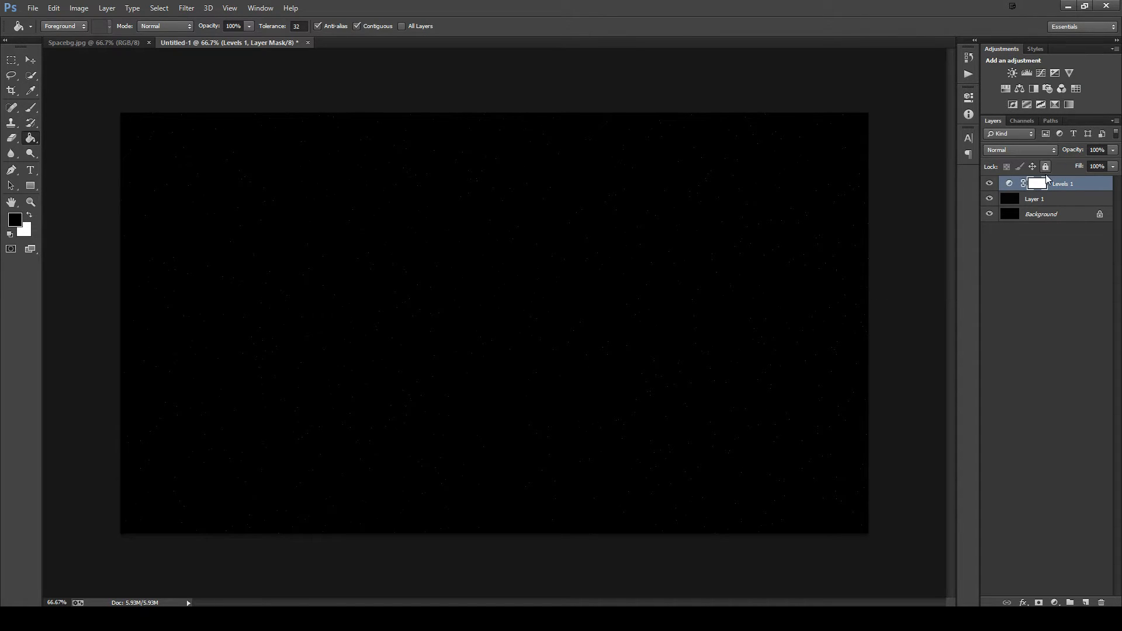
- Clip the Levels adjustment layer to the noise layer below it
key("ctrl+alt+g")
left_click(988, 186)
key("ctrl+alt+g")
key("ctrl+alt+g")
- Add a new layer filled with black and render a 105mm Prime lens flare on it at 100% brightness
left_click(1084, 603)
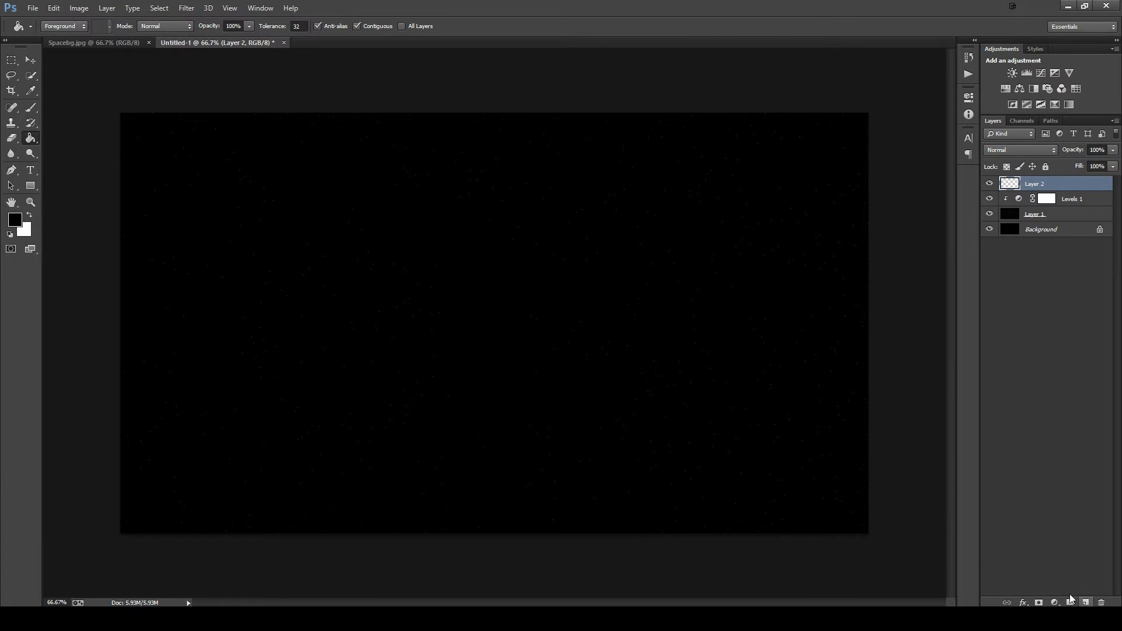
left_click(340, 258)
left_click(188, 8)
mouse_move(204, 172)
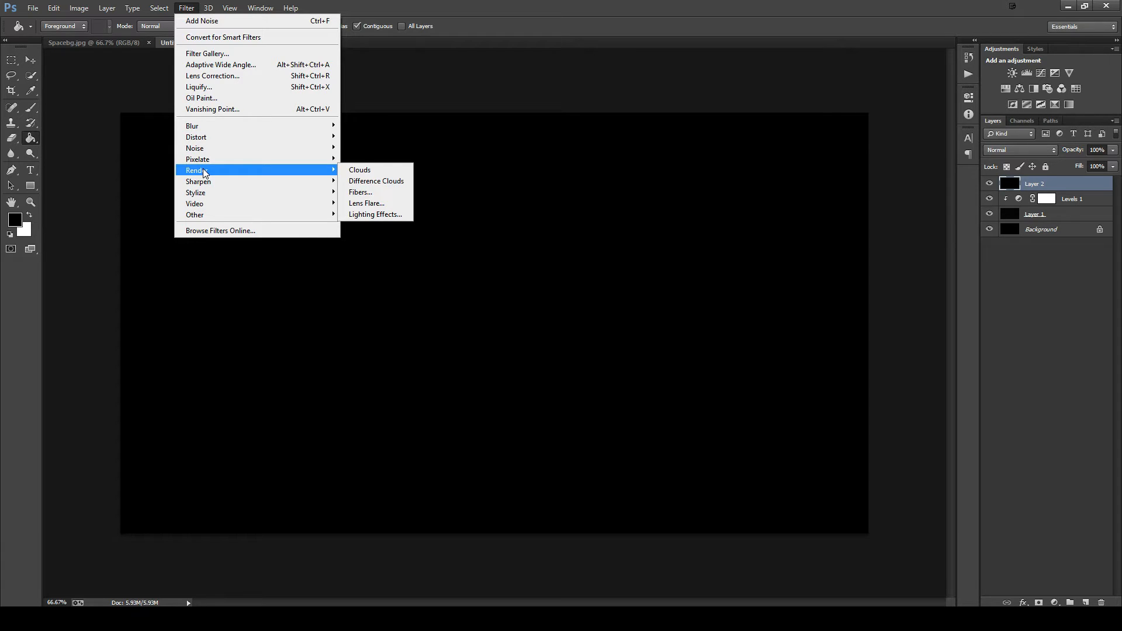
left_click(370, 203)
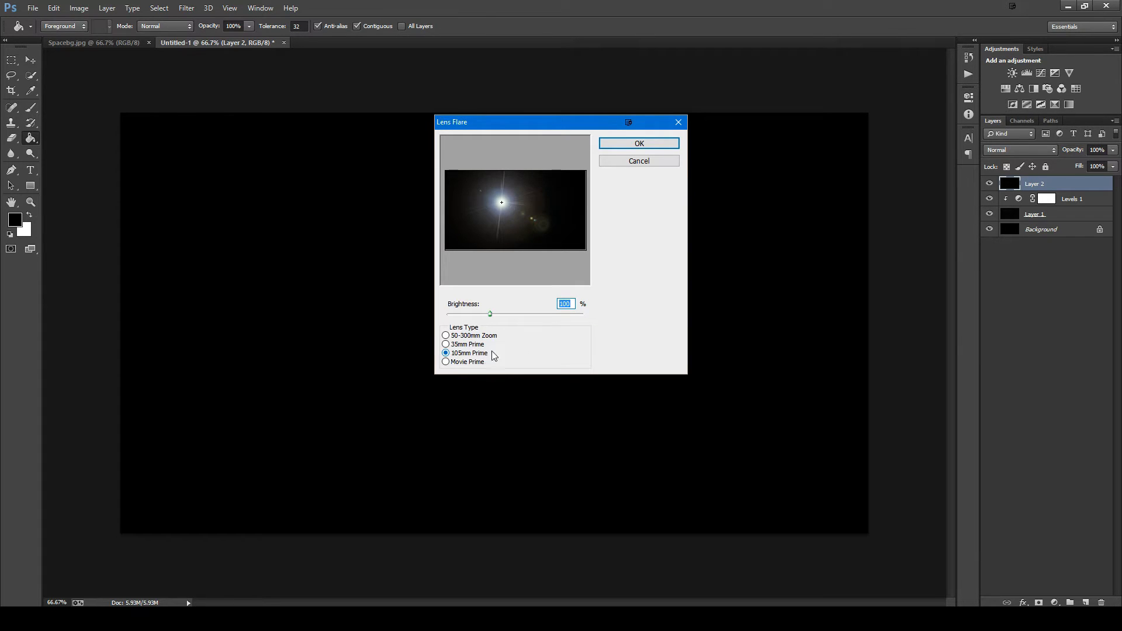
left_click(626, 142)
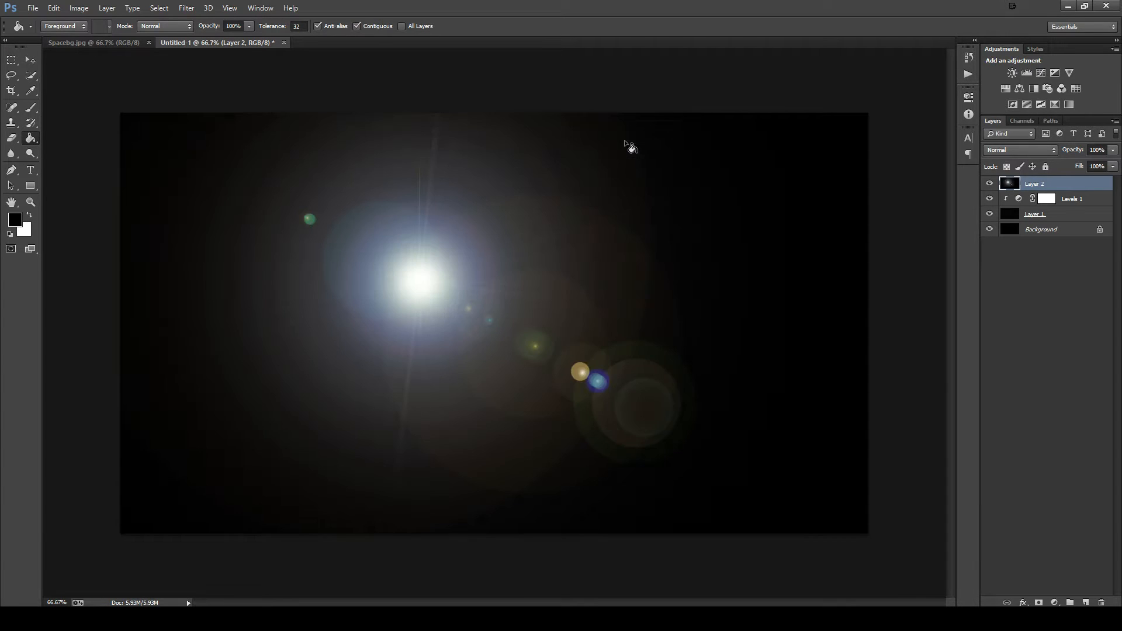
- Set the lens flare layer's blend mode to Screen and its opacity to 50%
left_click(998, 150)
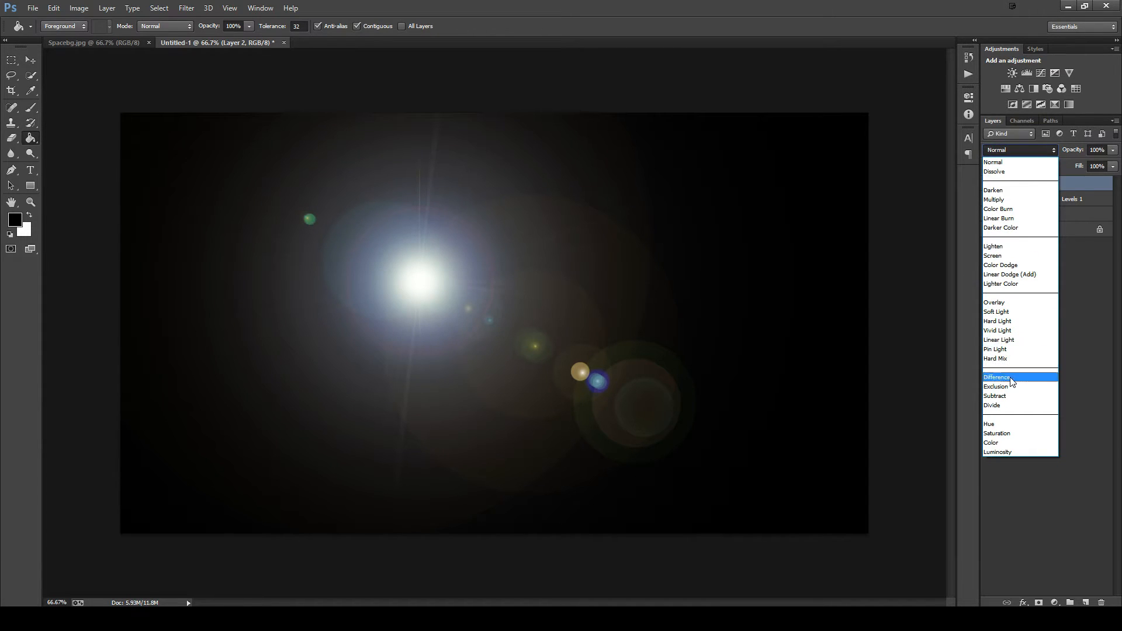
left_click(1014, 256)
left_click(1112, 151)
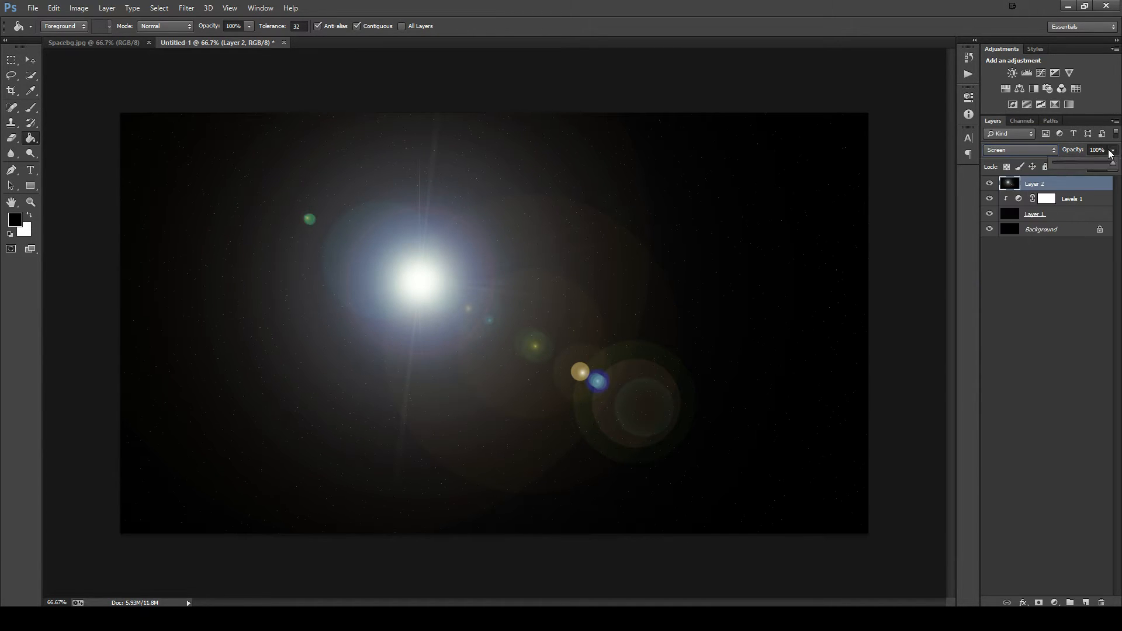
left_click(1112, 150)
type("50")
key("Return")
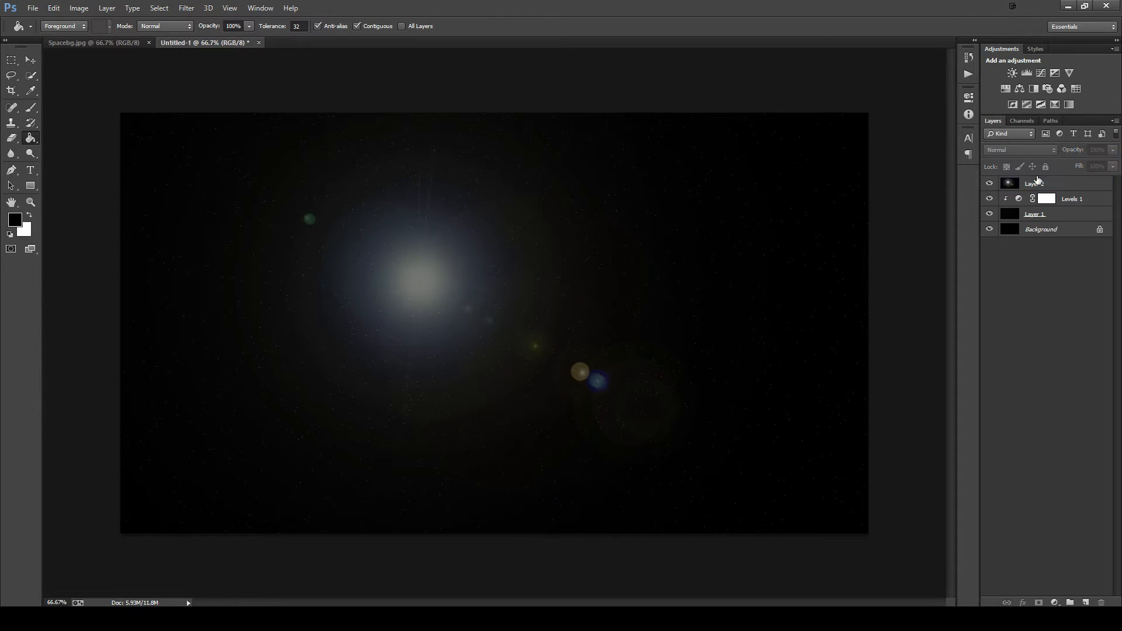
- Return the lens flare layer to Normal blend mode and 100% opacity
left_click(1022, 149)
left_click(997, 162)
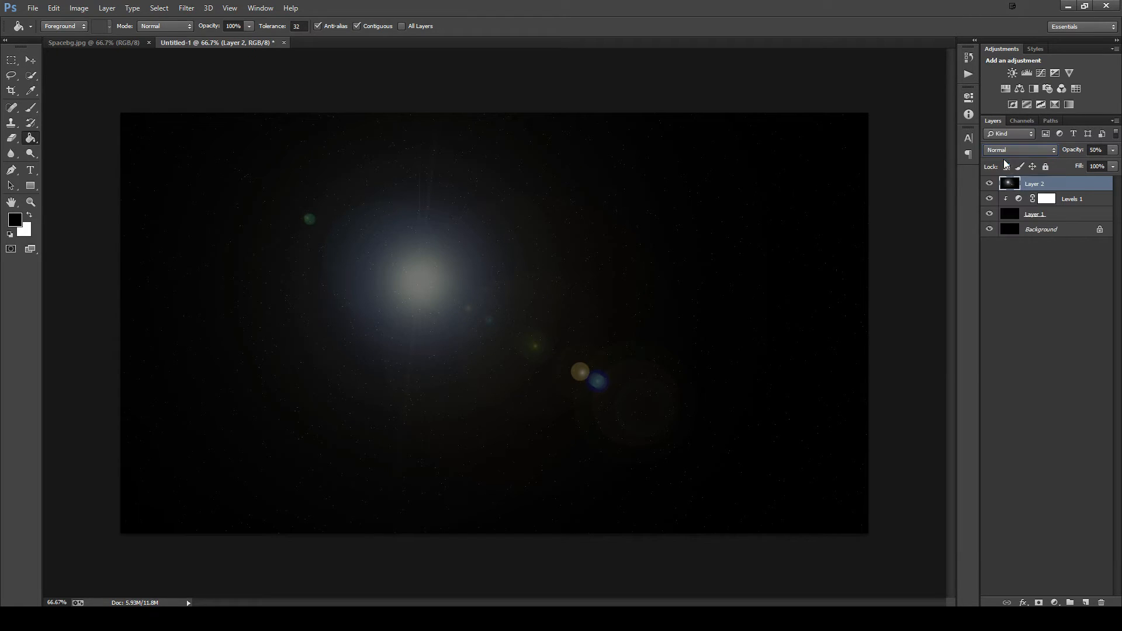
left_click(1112, 151)
left_click_drag(1087, 162, 1118, 166)
left_click(1050, 275)
left_click(1049, 276)
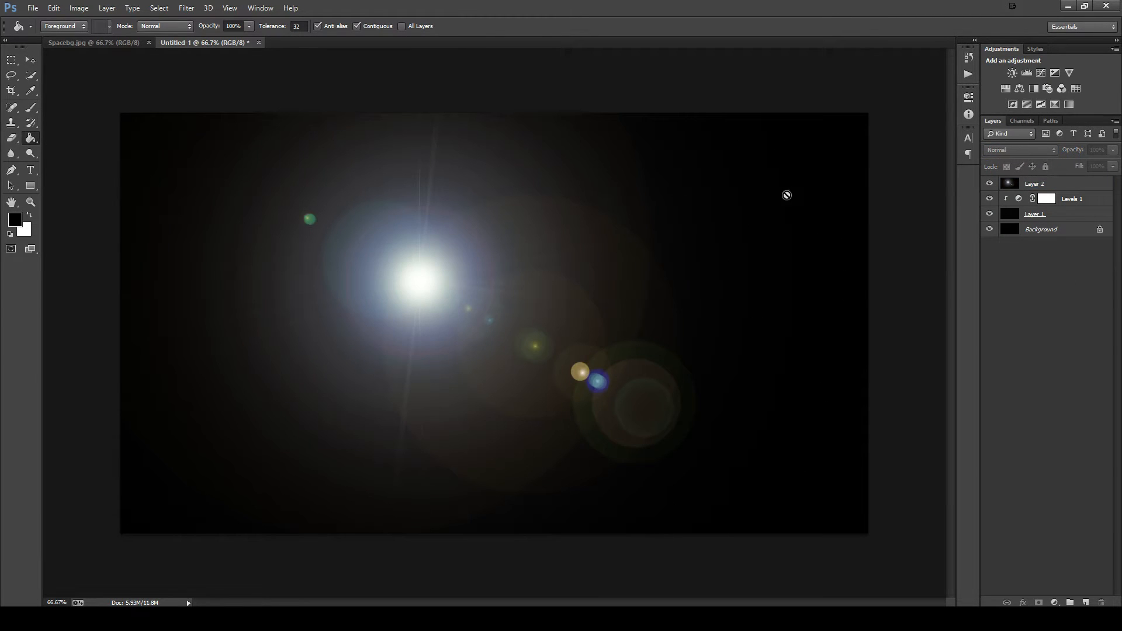
- Set Layer 2, containing the lens flare, to Screen blend mode at 50% opacity
left_click(1037, 185)
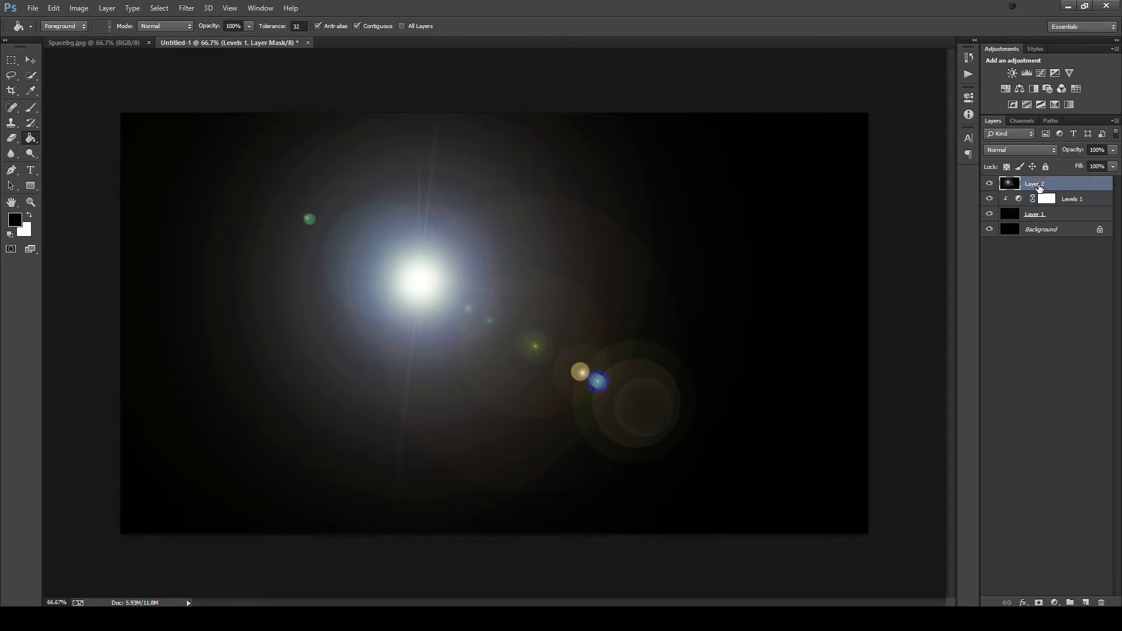
left_click(1021, 149)
left_click(1008, 240)
left_click(1113, 166)
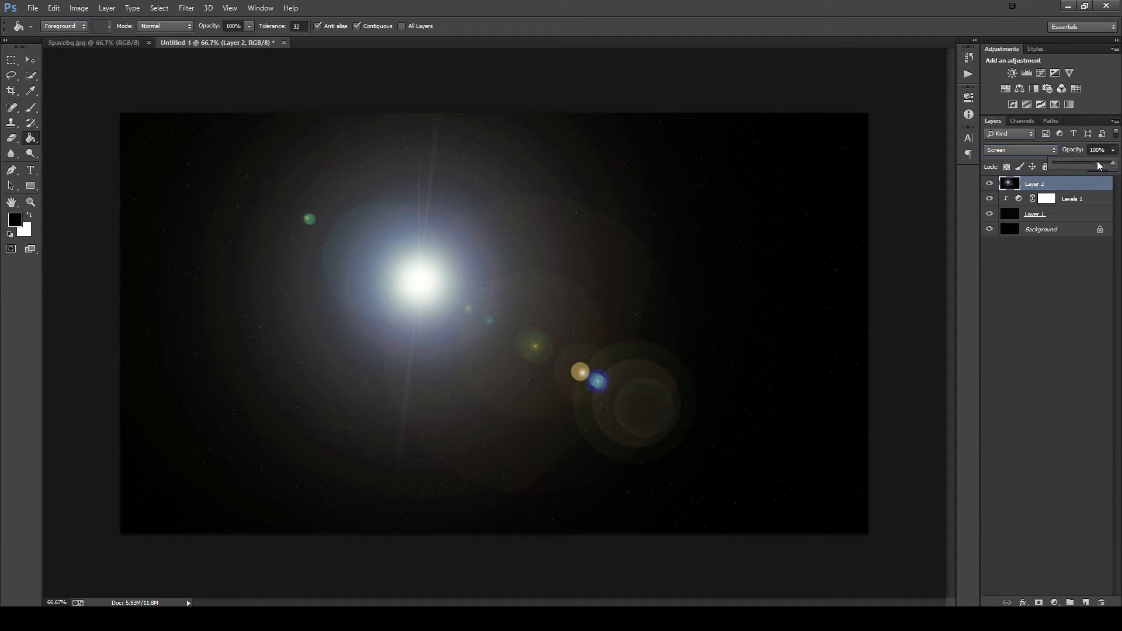
left_click_drag(1086, 162, 1084, 163)
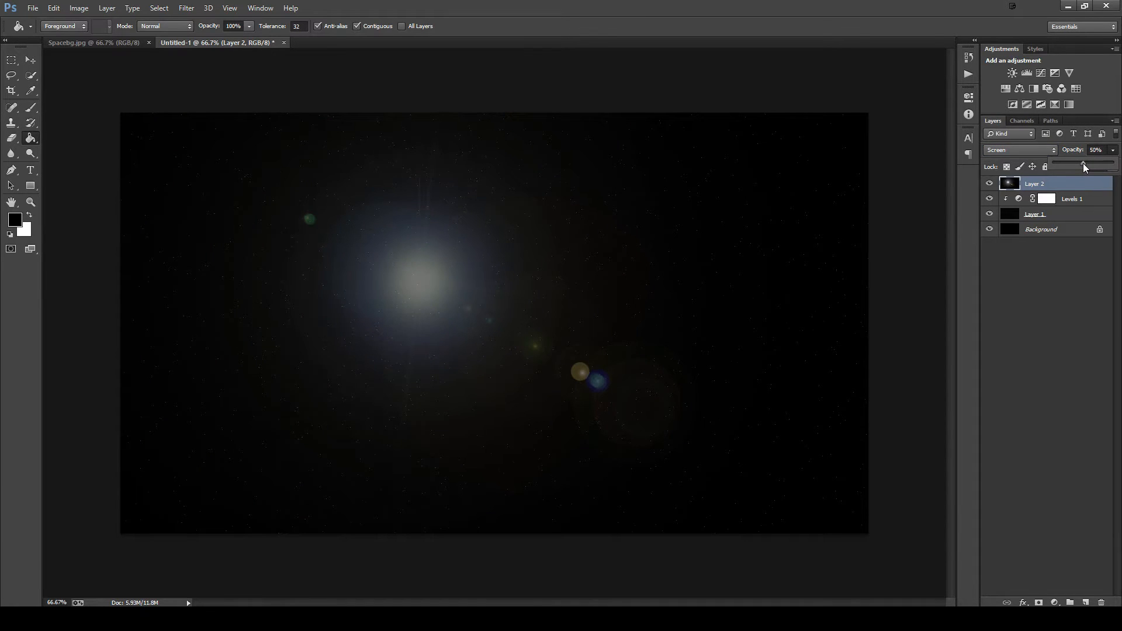
left_click(1064, 190)
- Add a new layer above the lens flare, fill it with black, and render Clouds on it
left_click(1085, 603)
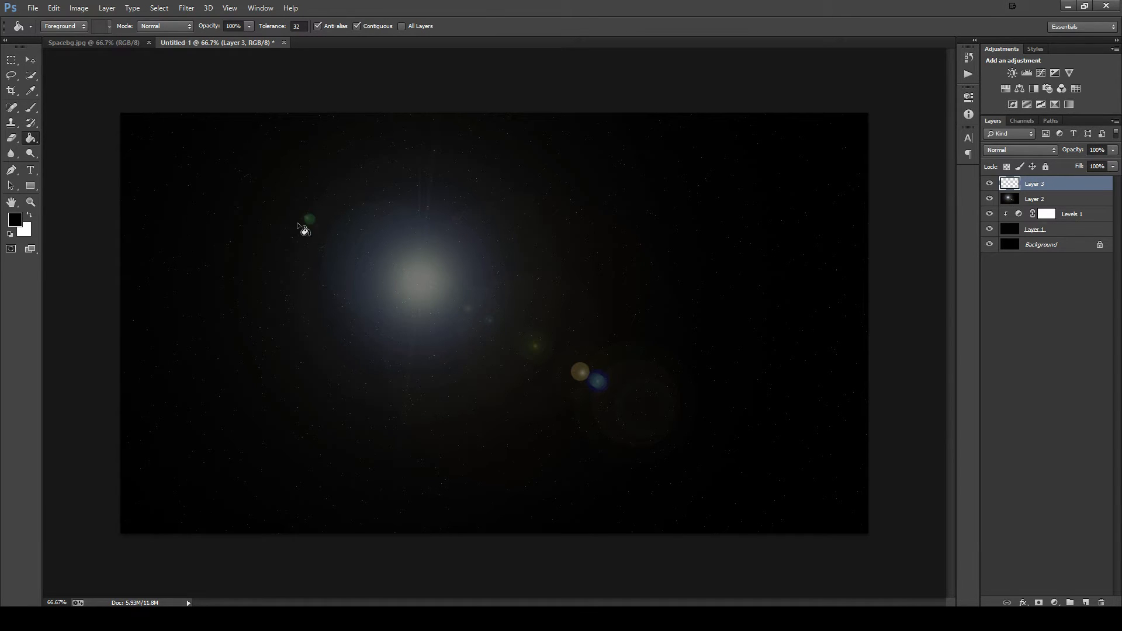
left_click(310, 239)
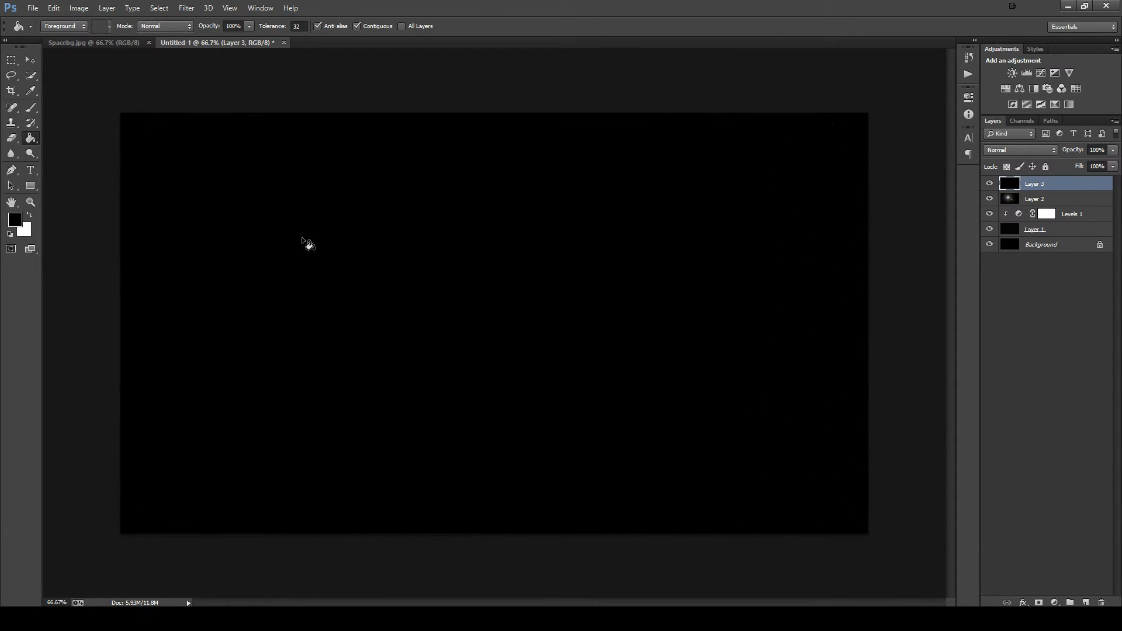
left_click(187, 7)
mouse_move(236, 171)
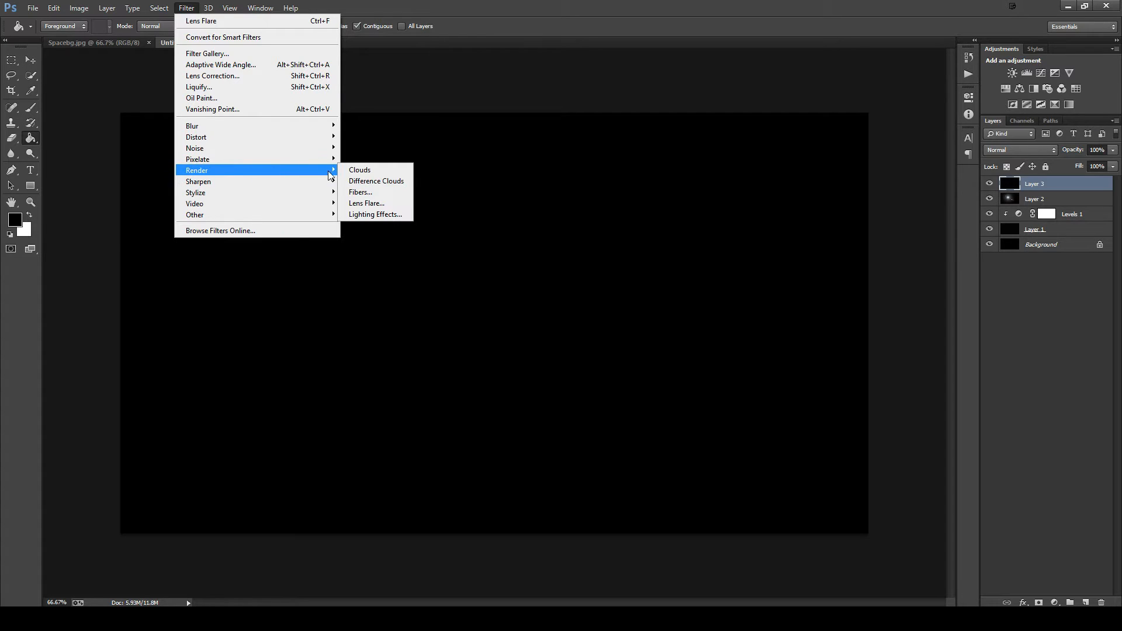
left_click(349, 170)
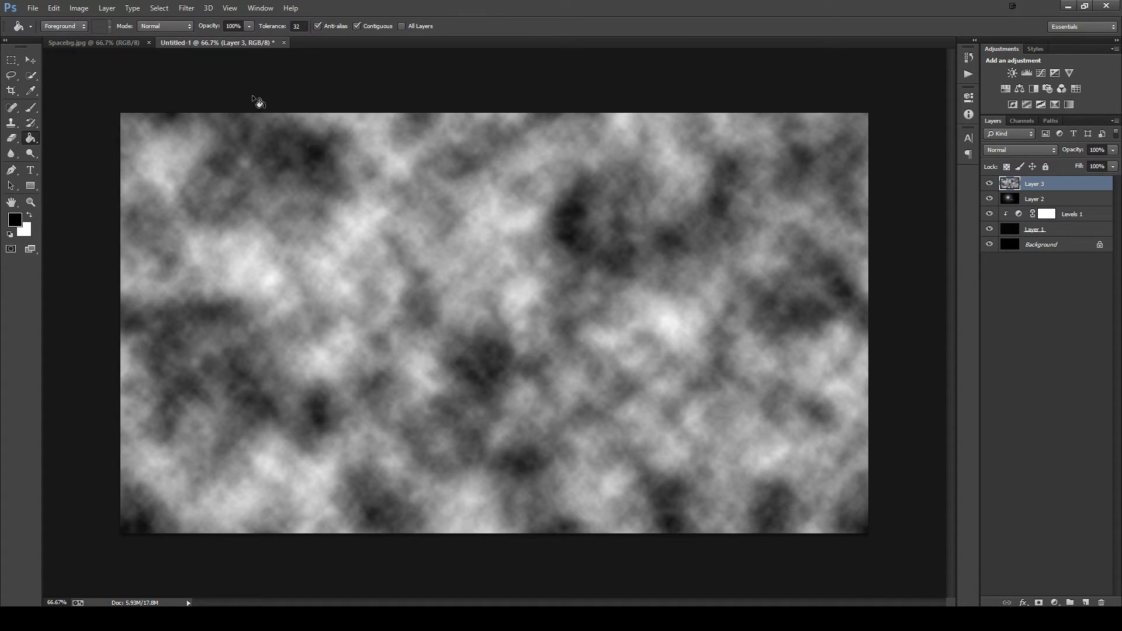
- Reapply the Clouds filter several times to vary the pattern on Layer 3, and set the layer's blend mode to Overlay
key("ctrl+f")
key("ctrl+f")
key("ctrl+f")
key("ctrl+f")
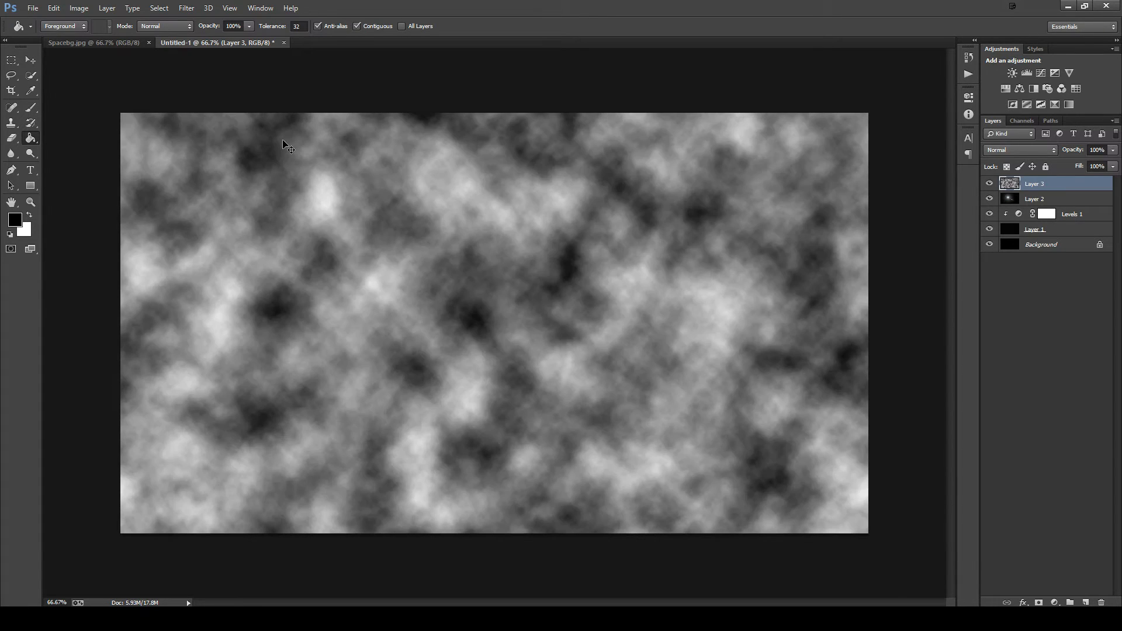
key("ctrl+f")
key("ctrl+f")
key("ctrl+f")
key("ctrl+f")
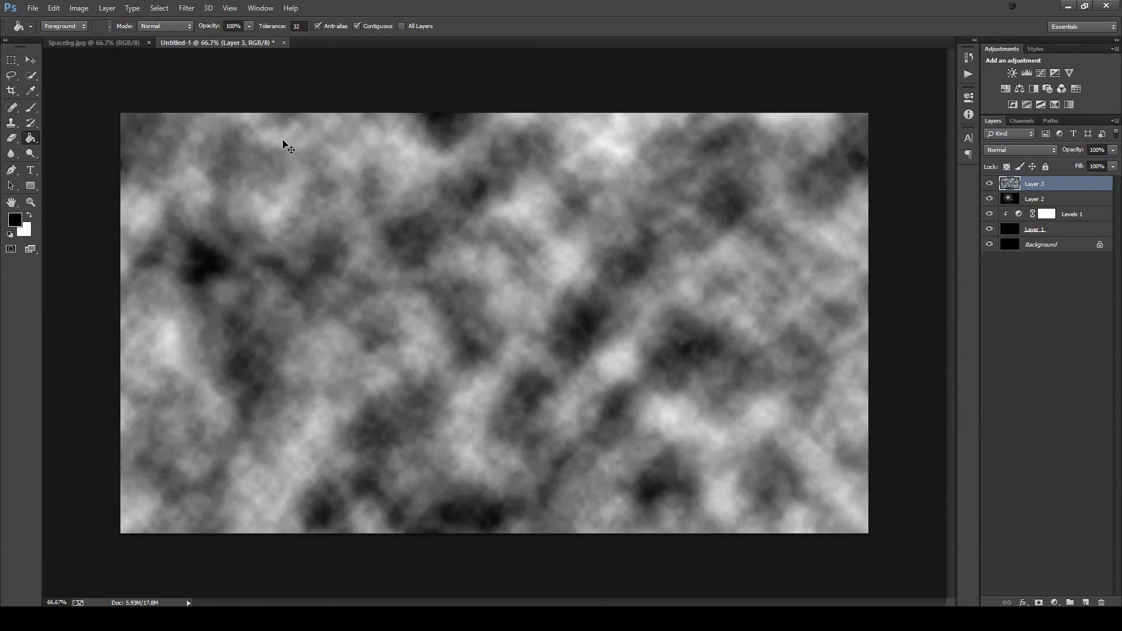
key("ctrl+f")
key("ctrl+f")
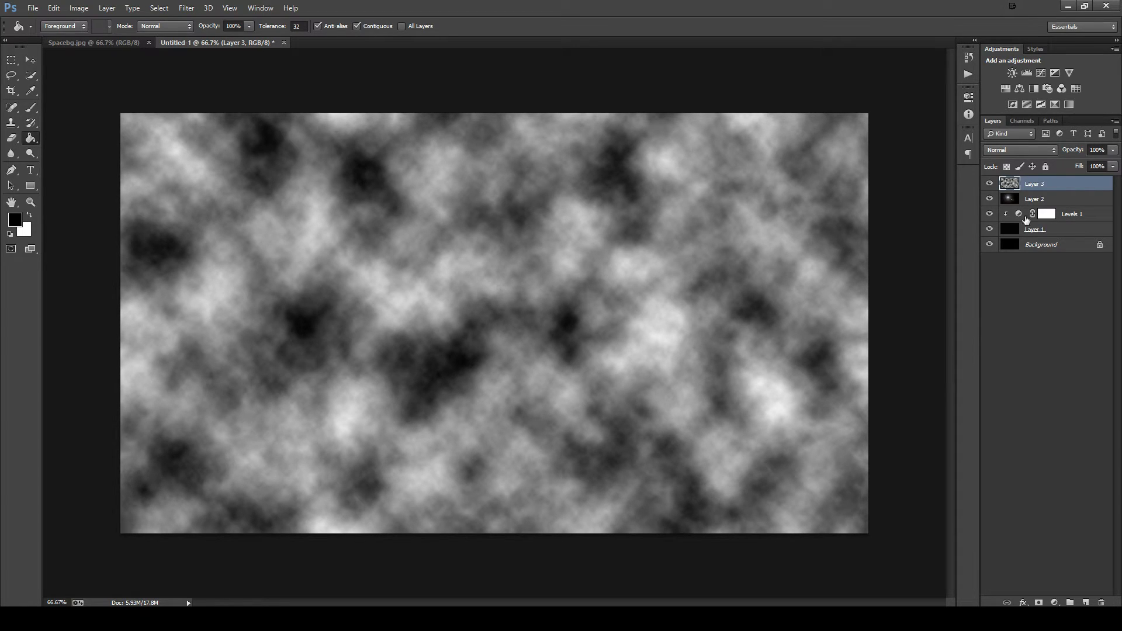
left_click(999, 151)
left_click(1022, 304)
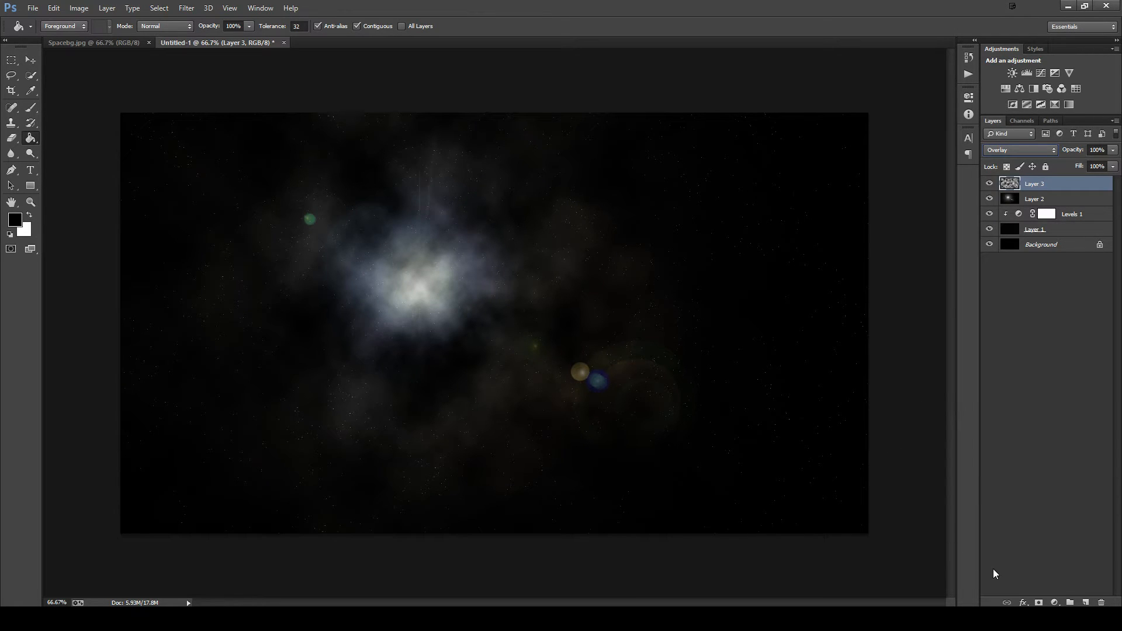
- Apply the saved gradient preset from the end of the Styles list to Layer 3 and turn its Gradient Overlay off
left_click(1023, 602)
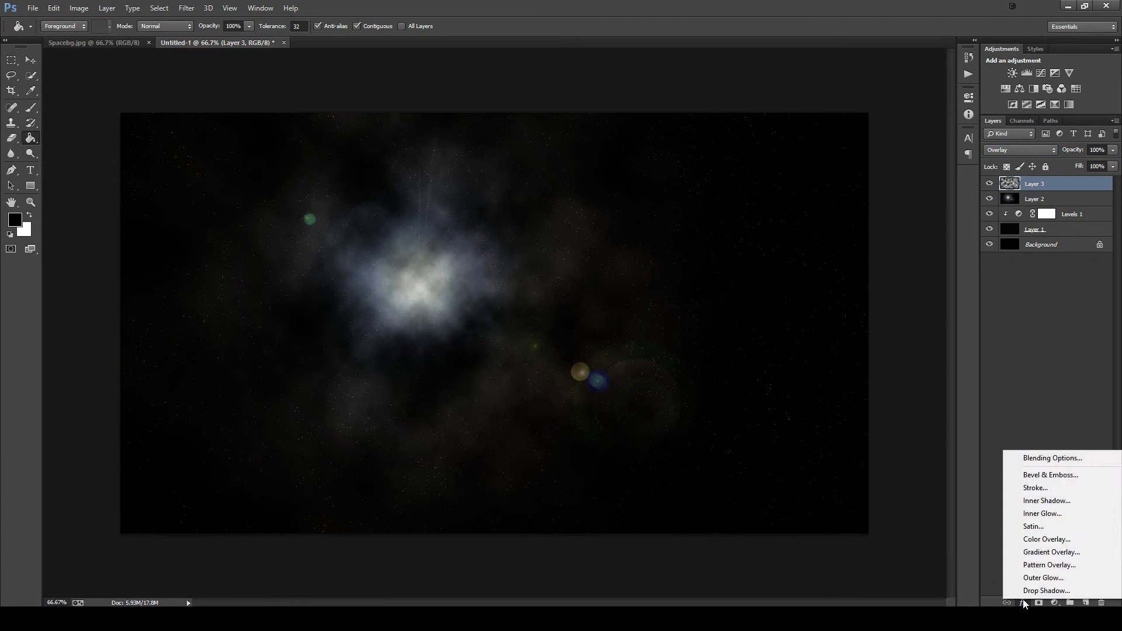
left_click(1040, 460)
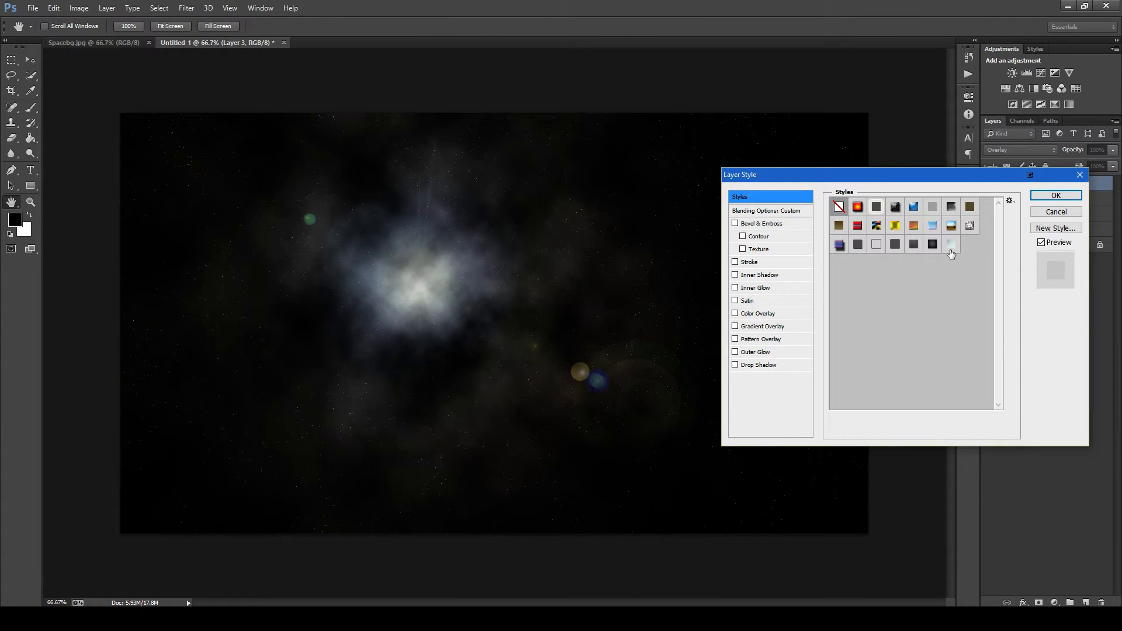
left_click(951, 245)
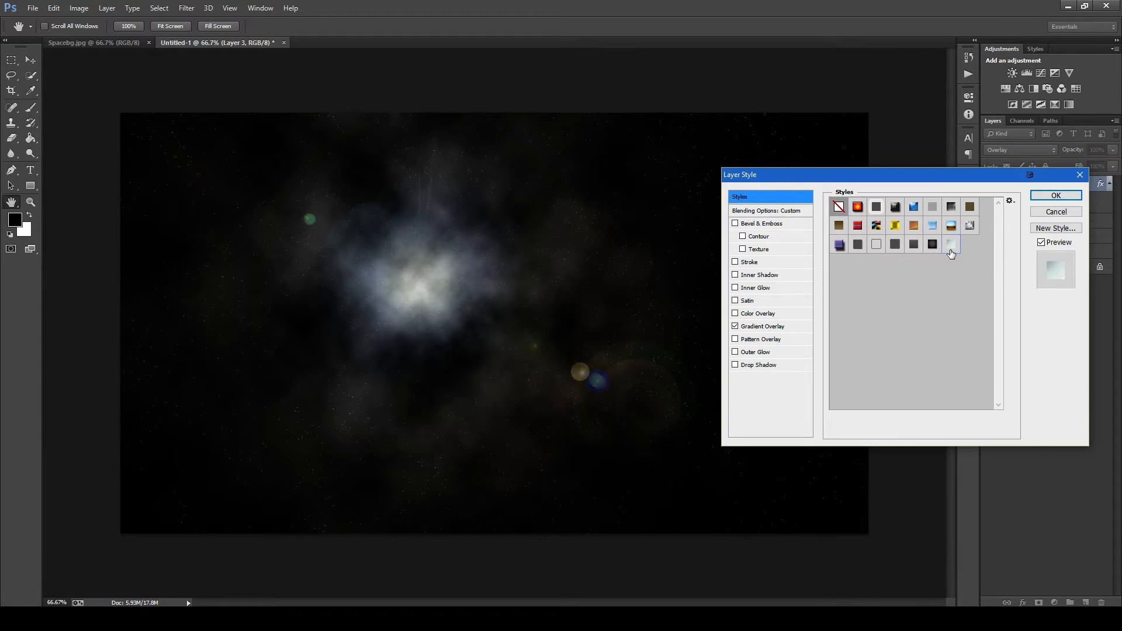
left_click(761, 327)
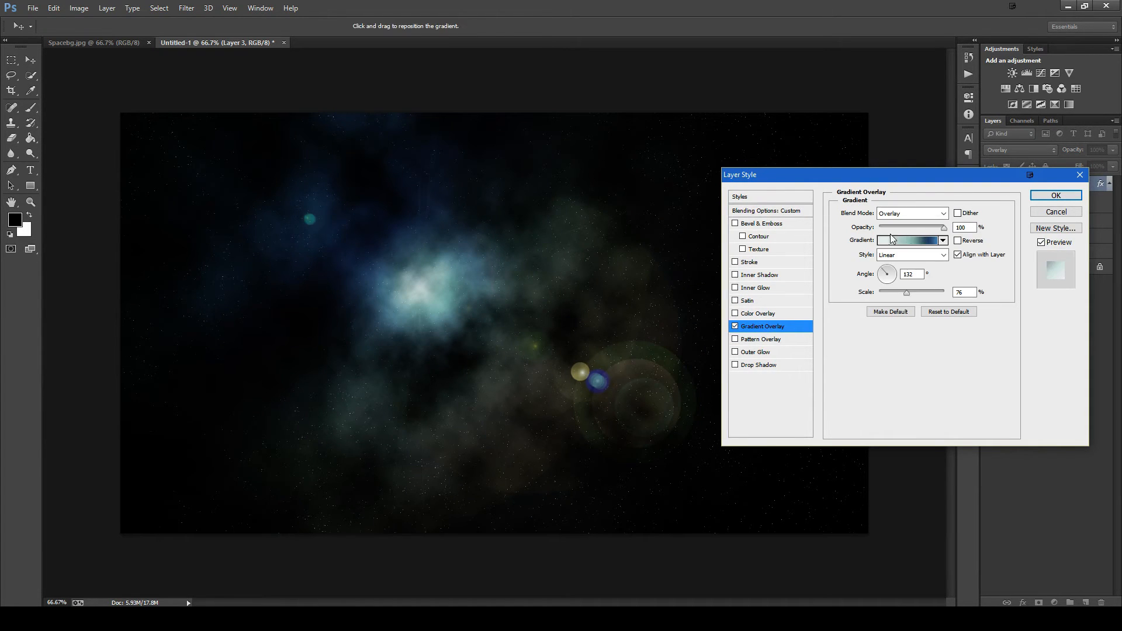
left_click(734, 327)
left_click(1056, 212)
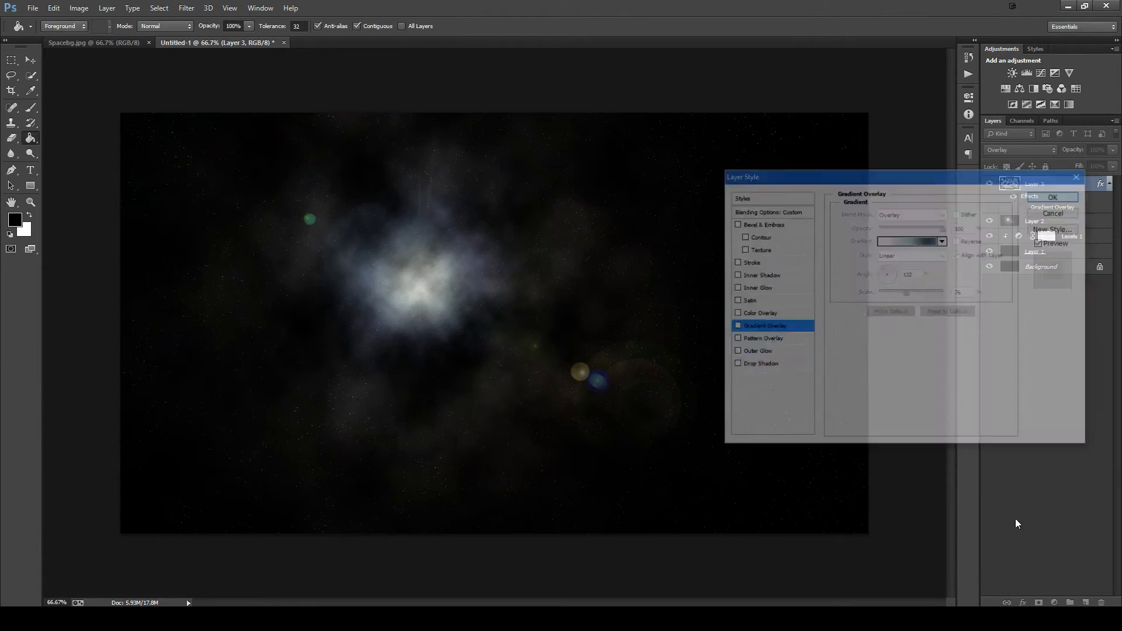
- Turn on Layer 3's Gradient Overlay effect and set the overlay's blend mode to Normal
left_click(1021, 604)
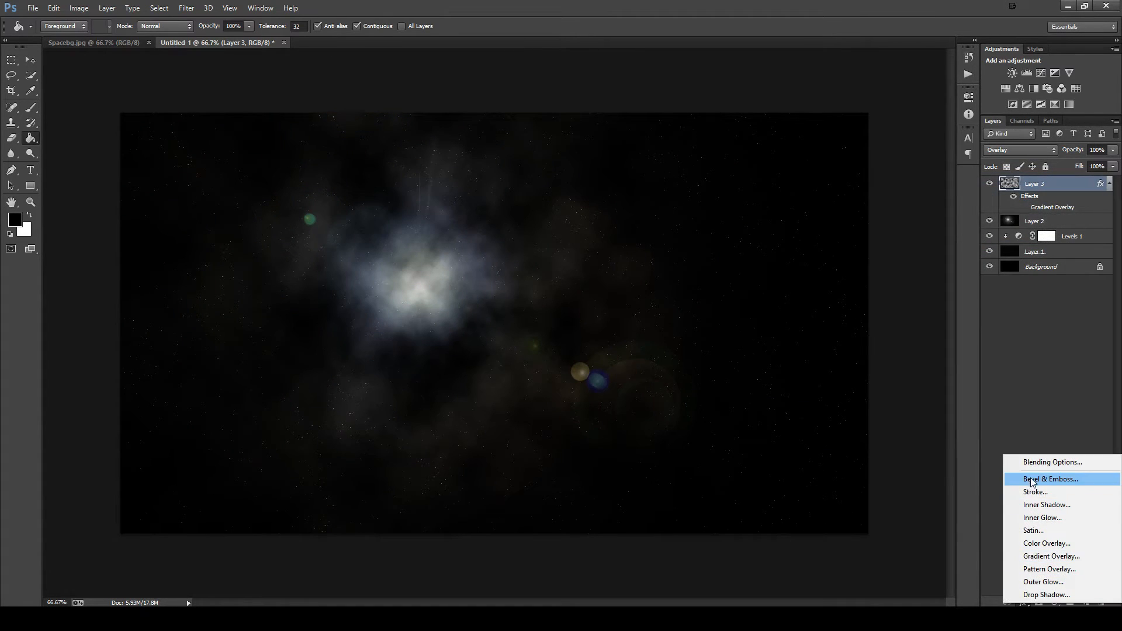
left_click(1050, 558)
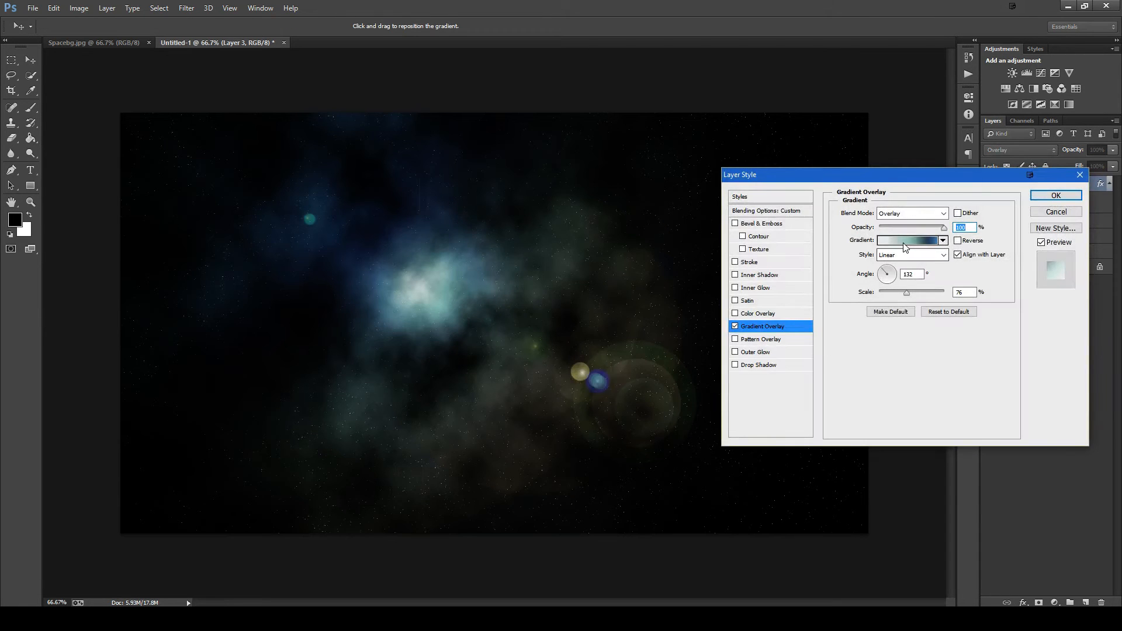
left_click(905, 241)
left_click(907, 361)
left_click(911, 213)
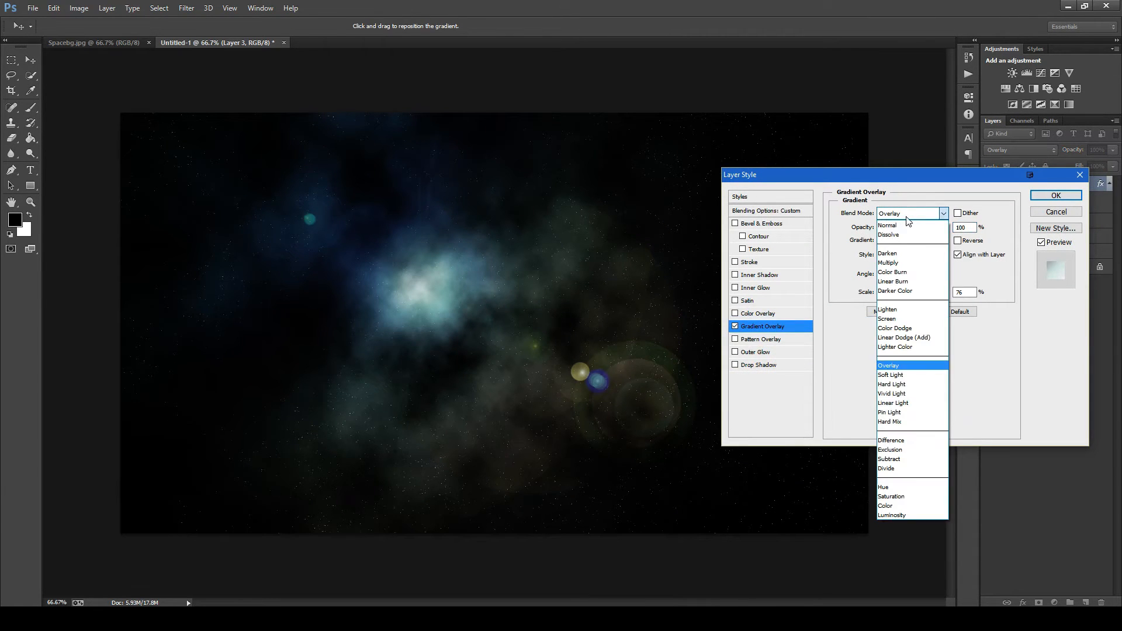
left_click(913, 223)
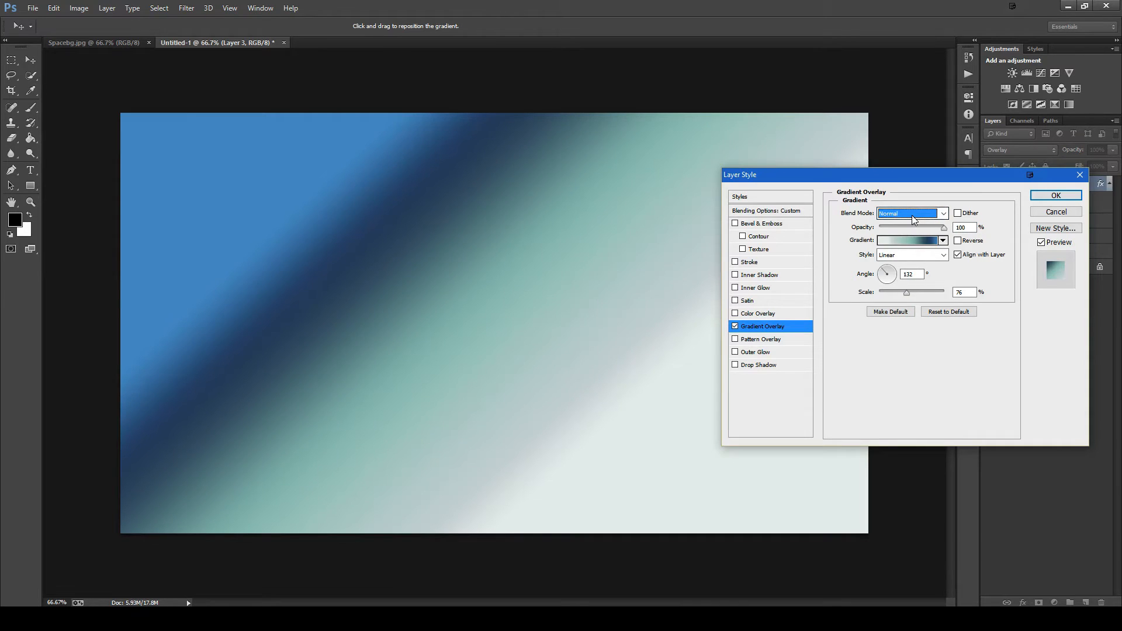
- Use the Foreground to Background preset for the gradient overlay and set its blend mode to Overlay
left_click(900, 241)
left_click(701, 359)
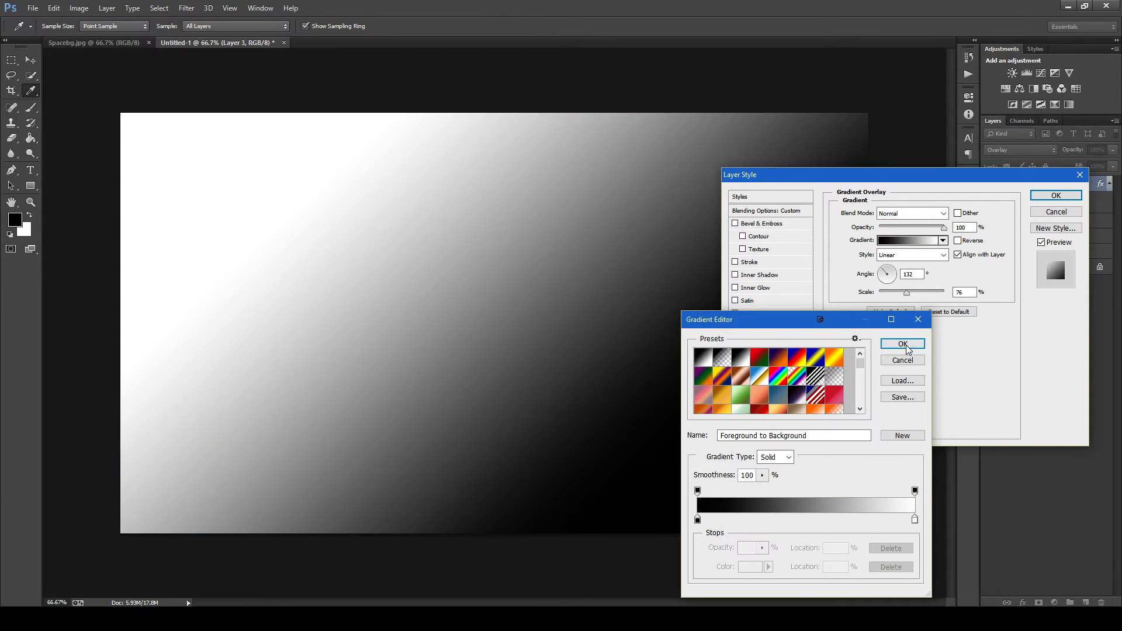
left_click(902, 344)
left_click(899, 214)
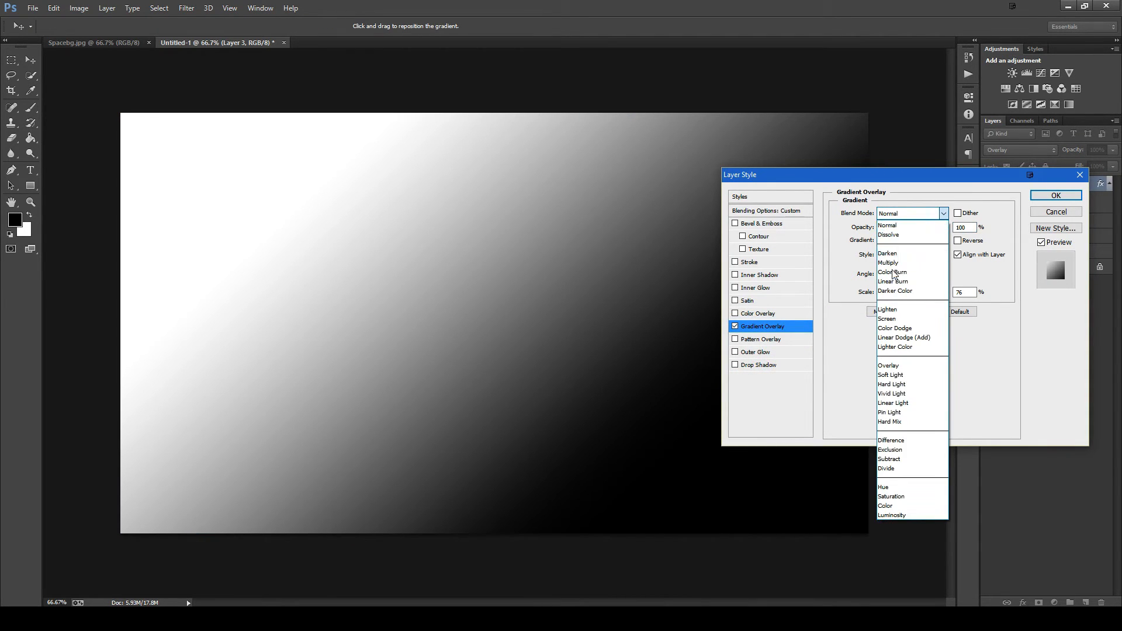
left_click(902, 365)
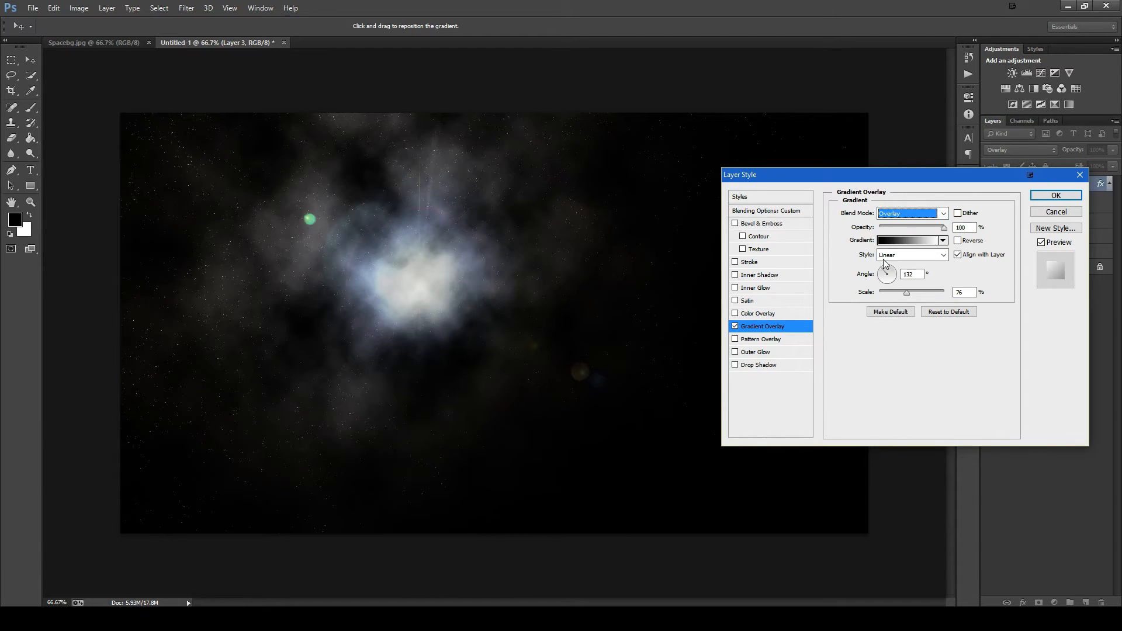
- Try out several gradient presets on the clouds, such as tp_Snapdragon_Sherbet, aynewone1, SN_DeepSpace and Eternity_CC, and discard the choice
left_click(889, 241)
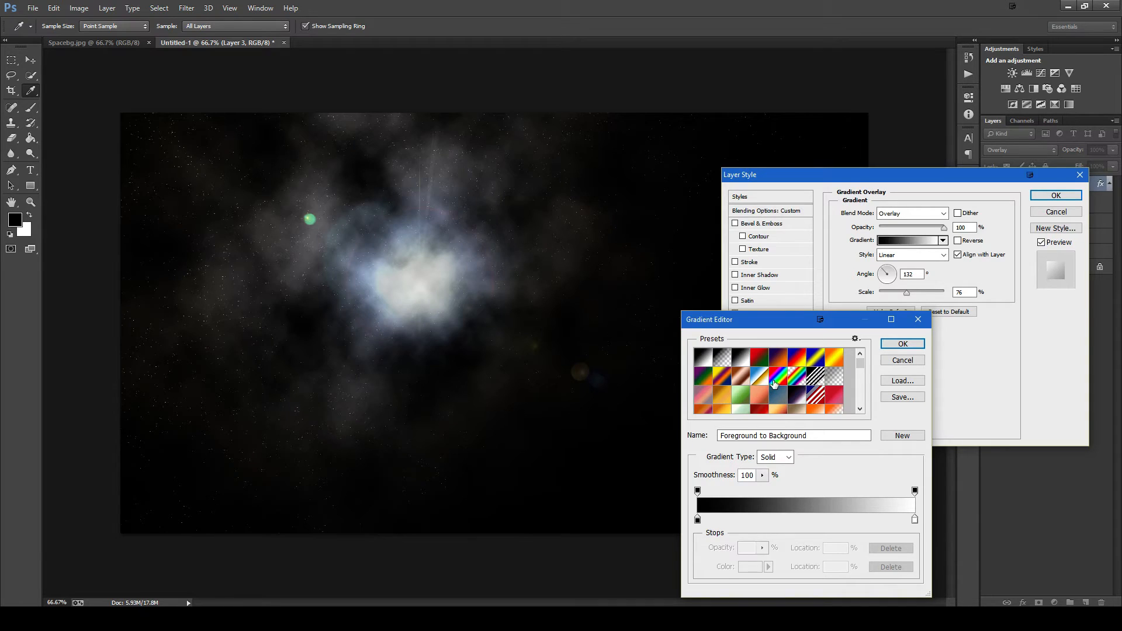
scroll(782, 403, "down", 2)
left_click(706, 388)
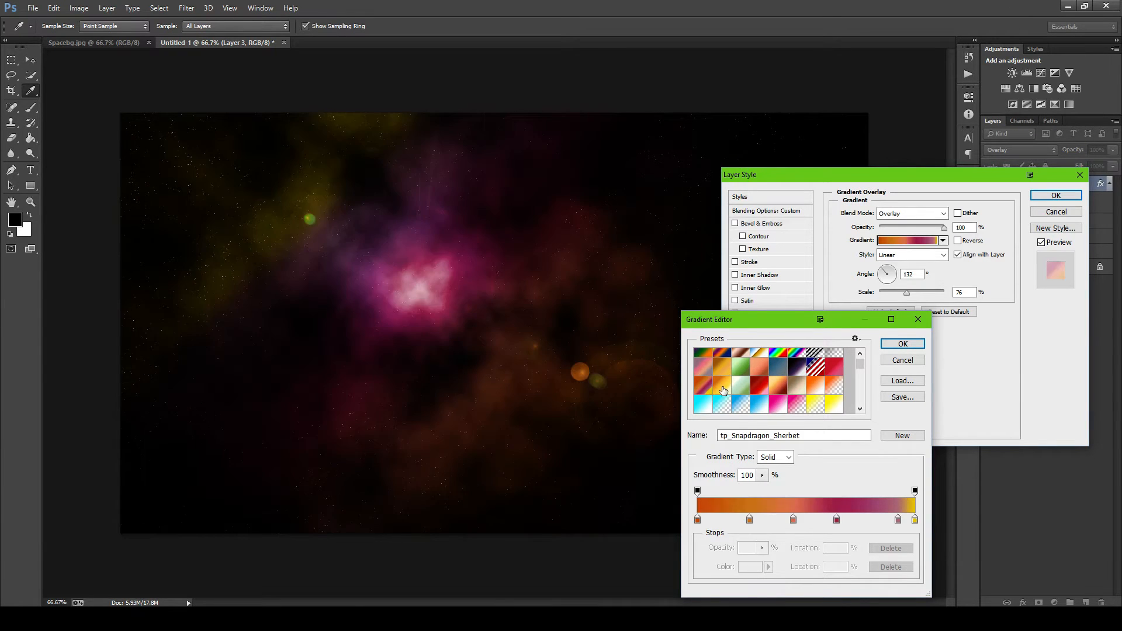
left_click(723, 387)
scroll(765, 384, "down", 5)
left_click(741, 386)
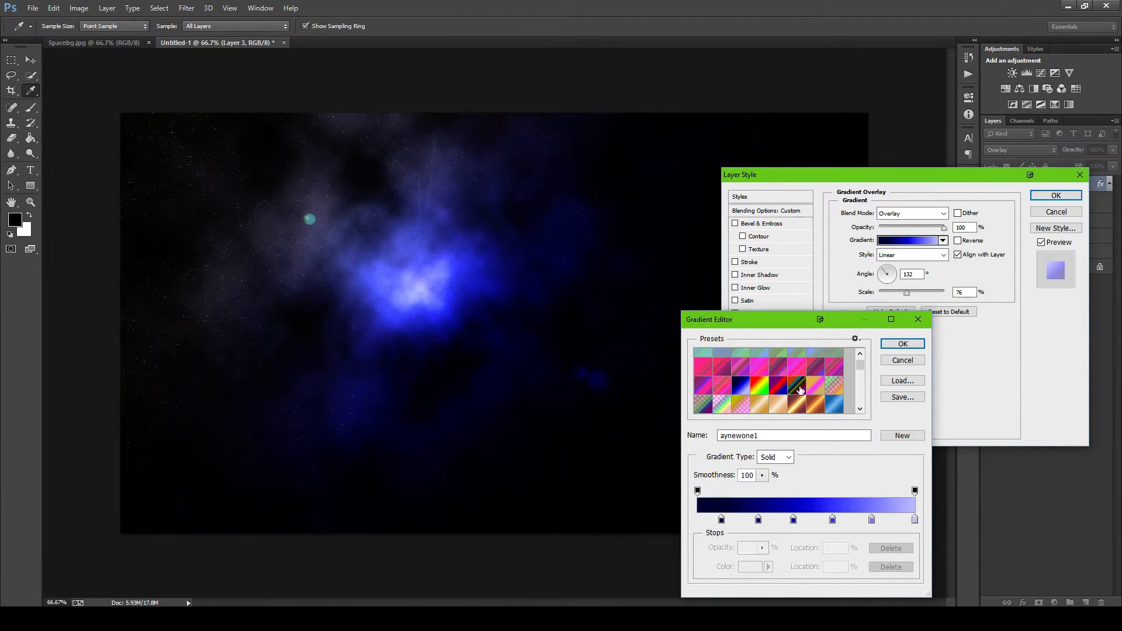
scroll(800, 391, "down", 3)
left_click(760, 376)
left_click(780, 382)
scroll(777, 382, "down", 3)
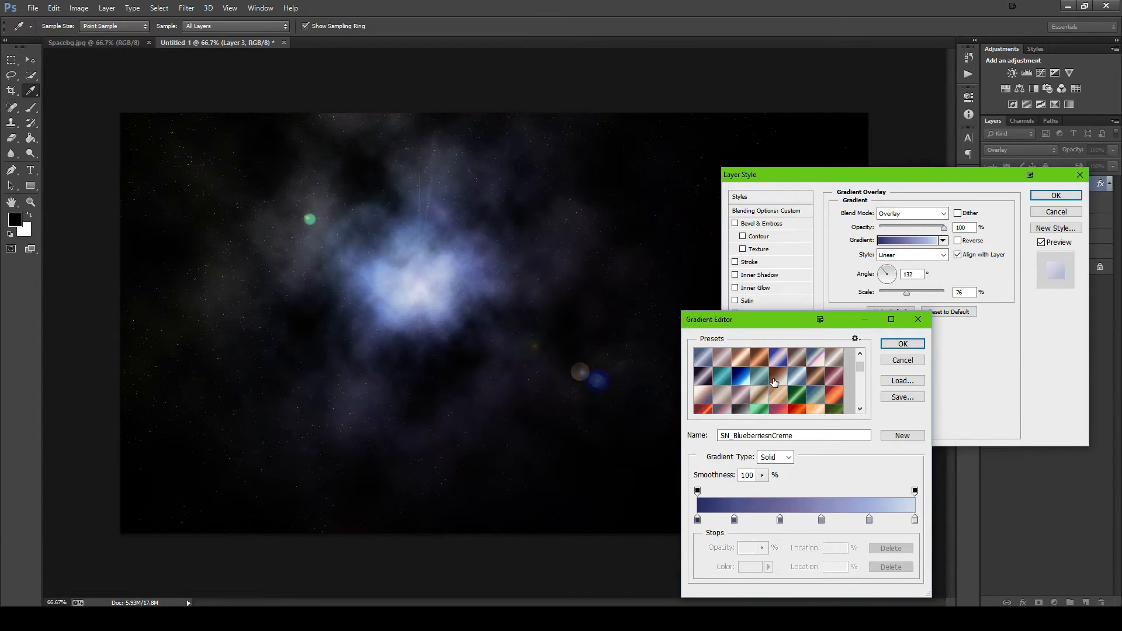
left_click(741, 377)
scroll(772, 390, "down", 3)
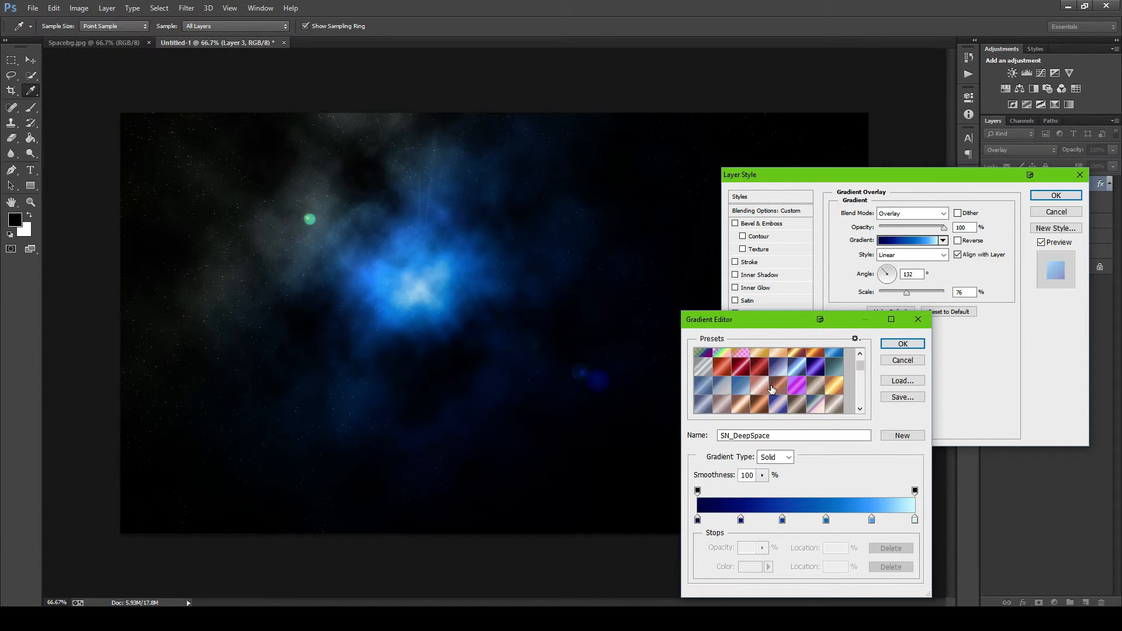
scroll(748, 387, "down", 2)
left_click(746, 387)
scroll(746, 387, "up", 5)
scroll(746, 387, "up", 3)
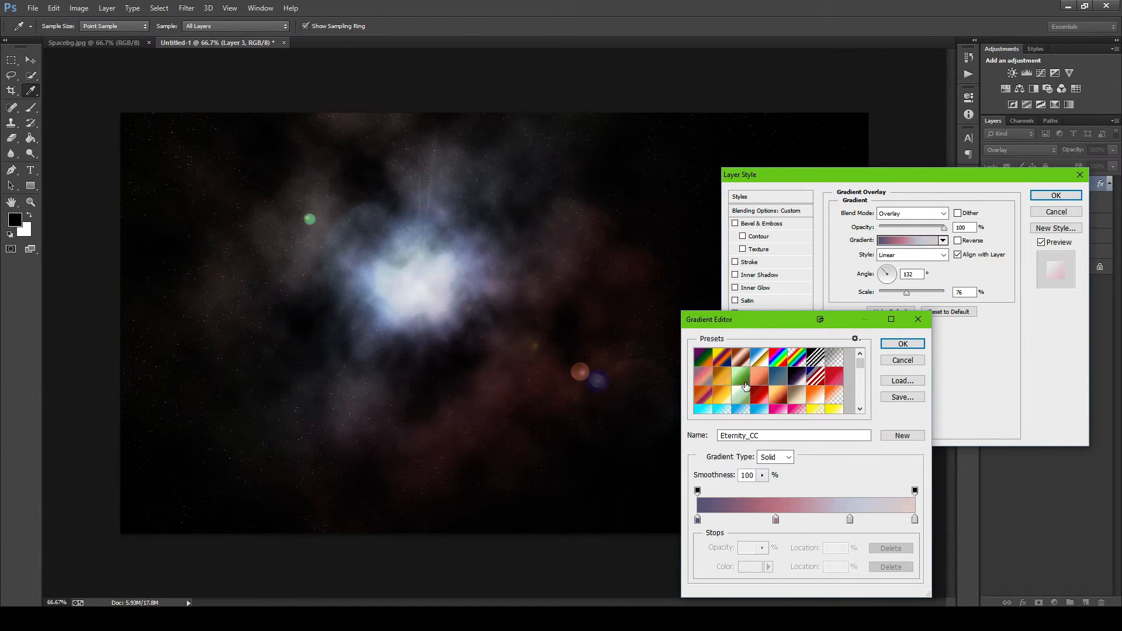
left_click(885, 357)
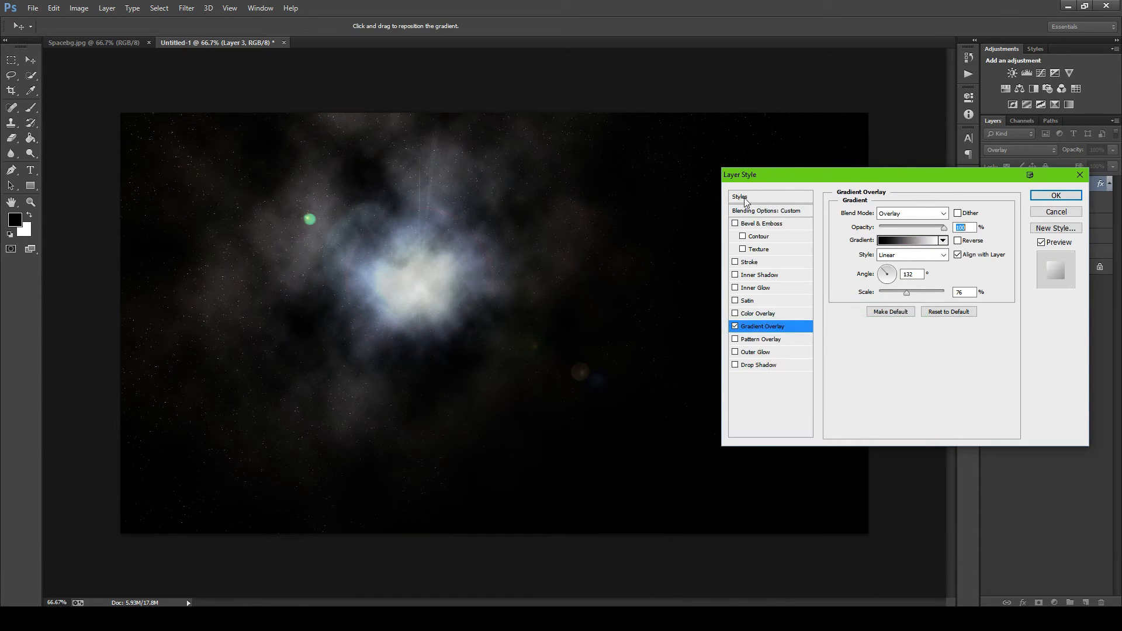
- Reapply the saved teal-and-blue gradient style to Layer 3 and show its Gradient Overlay settings
left_click(740, 197)
left_click(950, 244)
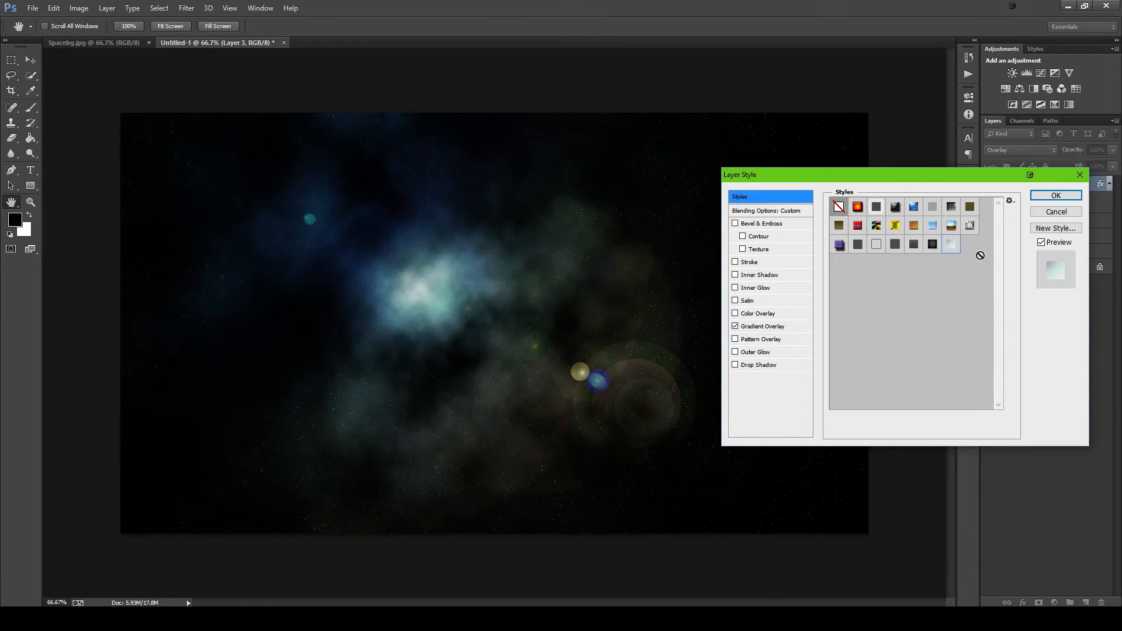
left_click(763, 327)
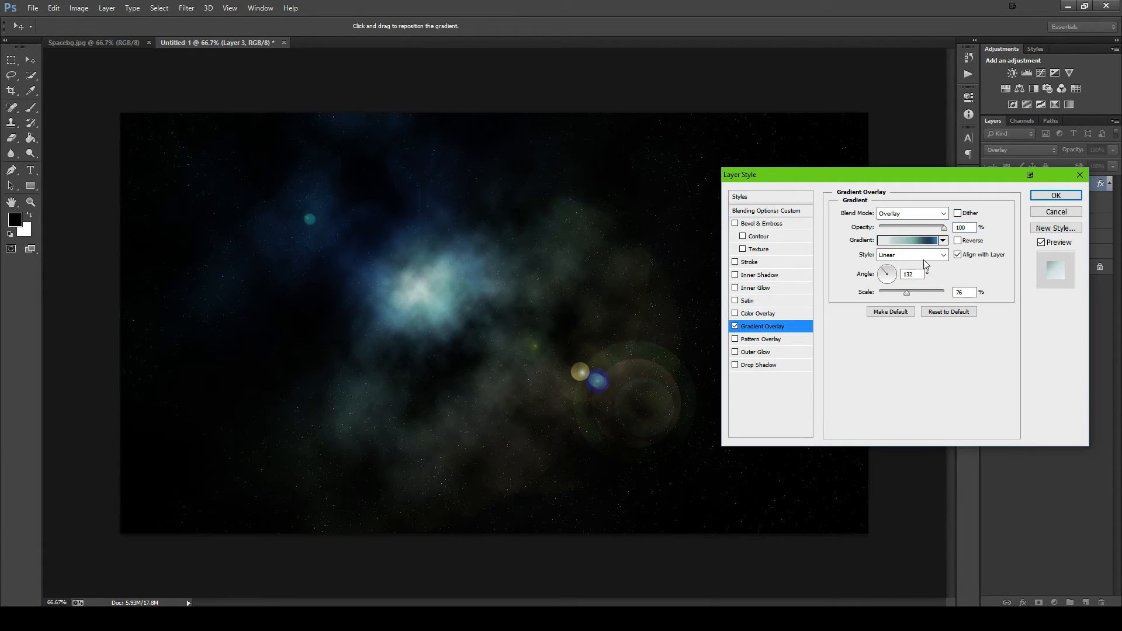
- Load the black-to-white gradient preset for editing and set its first colour stop to red ff0000
left_click(909, 240)
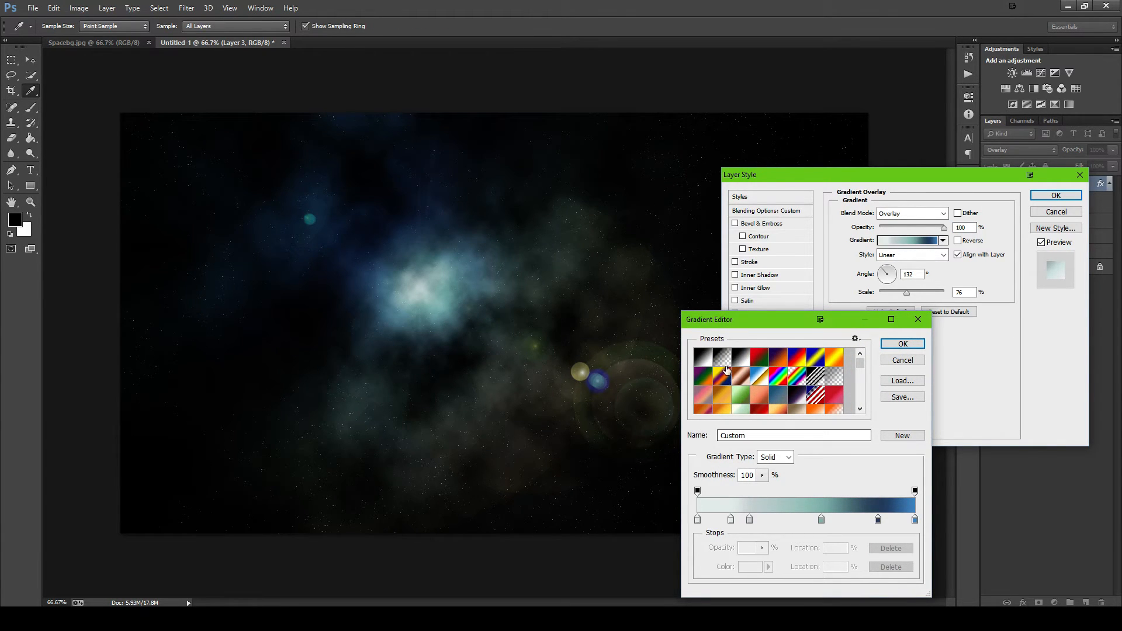
left_click(703, 357)
double_click(698, 520)
type("ff0000")
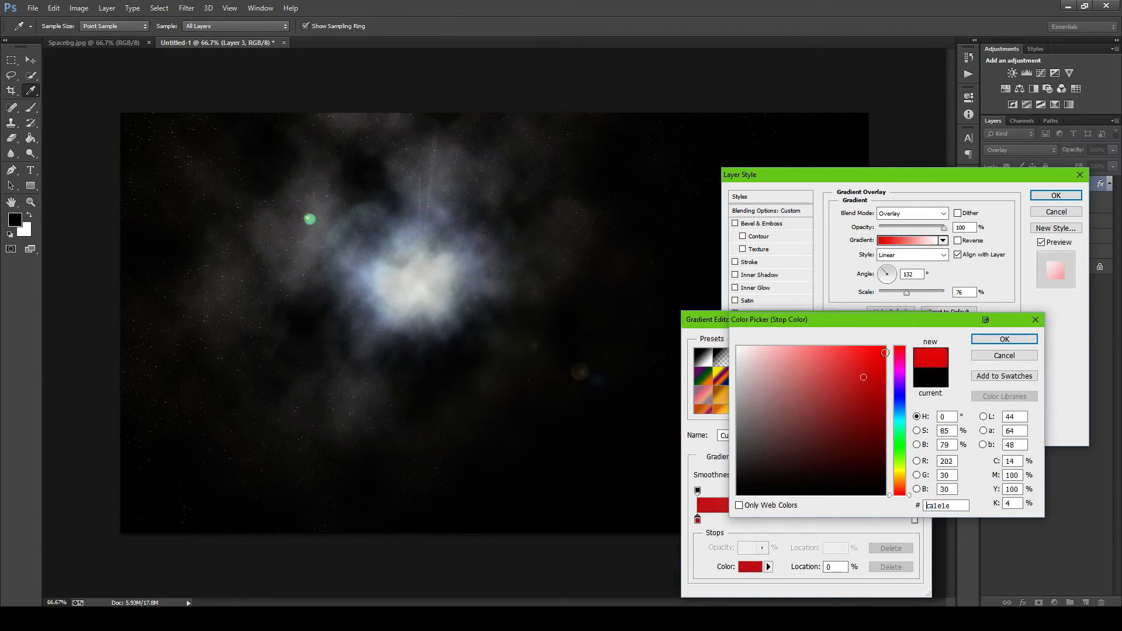
key("Return")
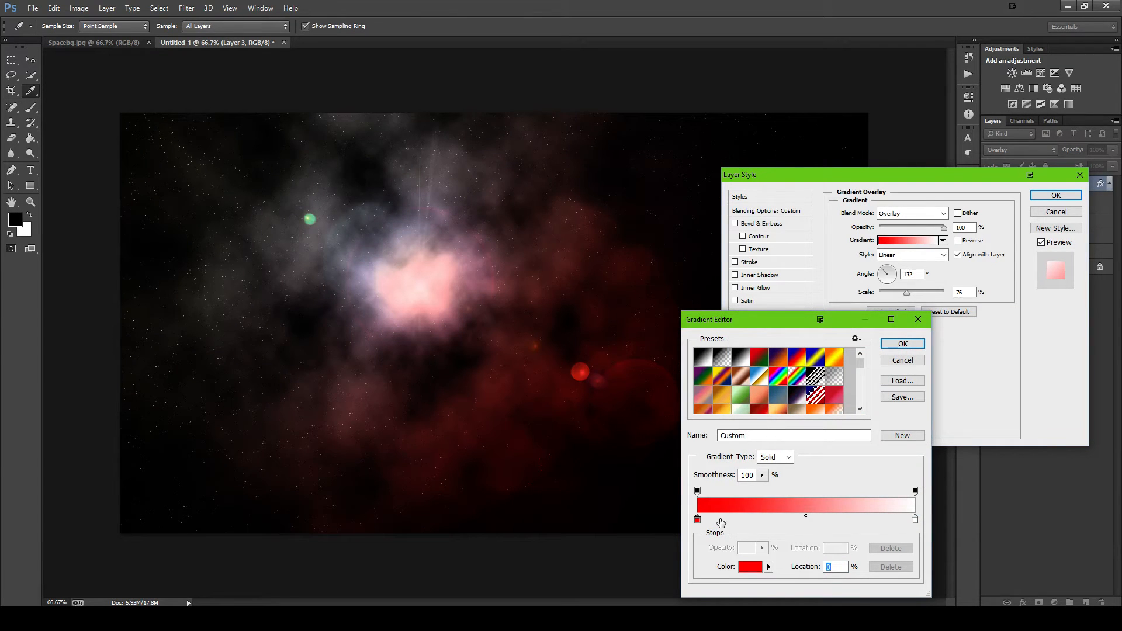
- Add a colour stop at 16% of the gradient and give it a softer, muted red
mouse_move(722, 520)
left_mouse_down()
mouse_move(711, 520)
mouse_move(732, 520)
left_mouse_up()
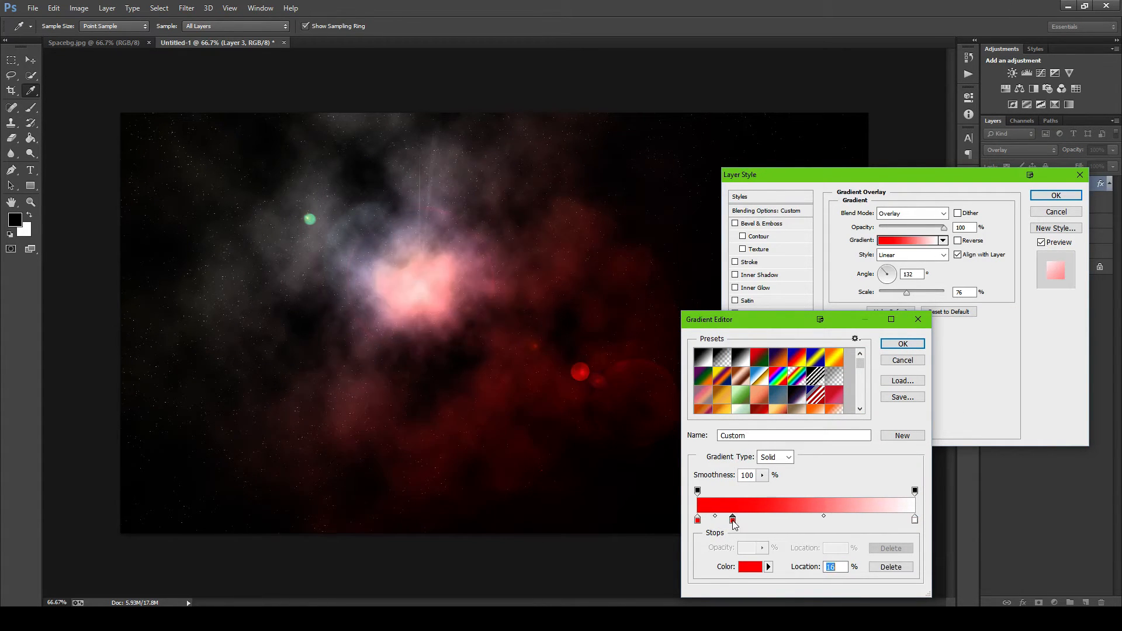
double_click(732, 520)
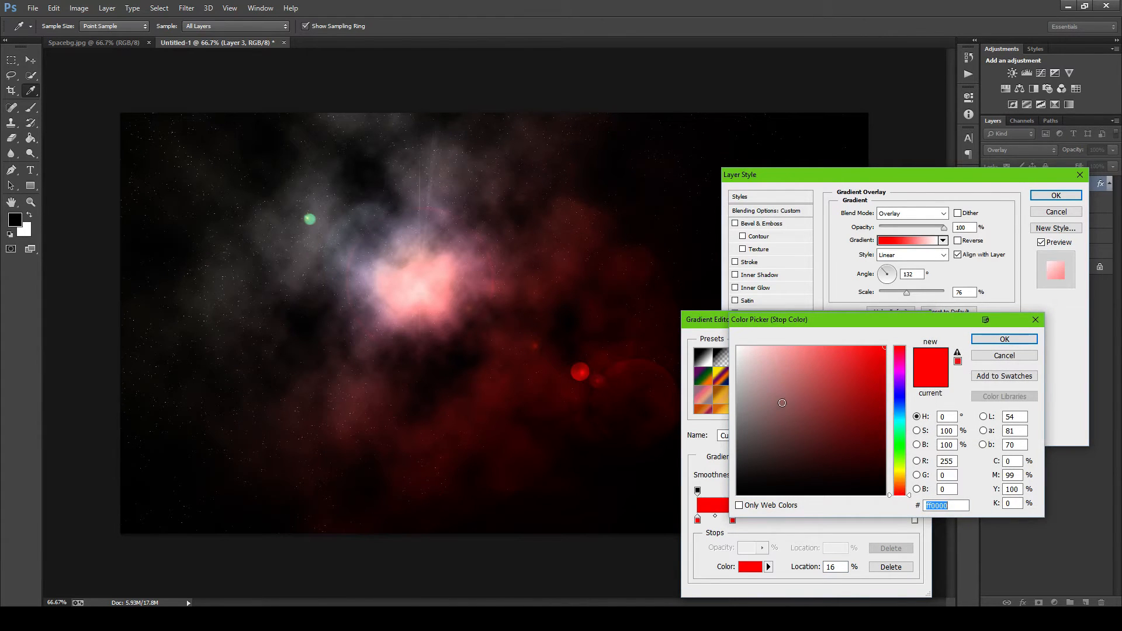
mouse_move(774, 385)
left_mouse_down()
mouse_move(749, 353)
mouse_move(767, 370)
mouse_move(860, 376)
mouse_move(838, 368)
left_mouse_up()
left_click(994, 342)
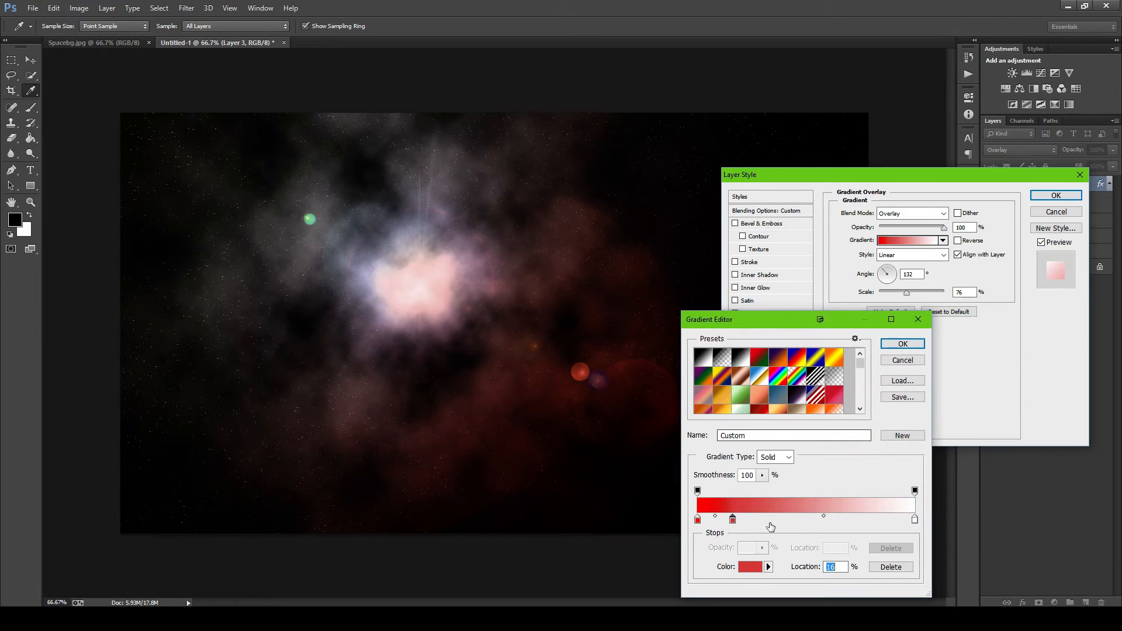
- Add a colour stop at 49% of the gradient and set it to bright purple b400ff
left_click_drag(772, 520, 805, 522)
double_click(805, 520)
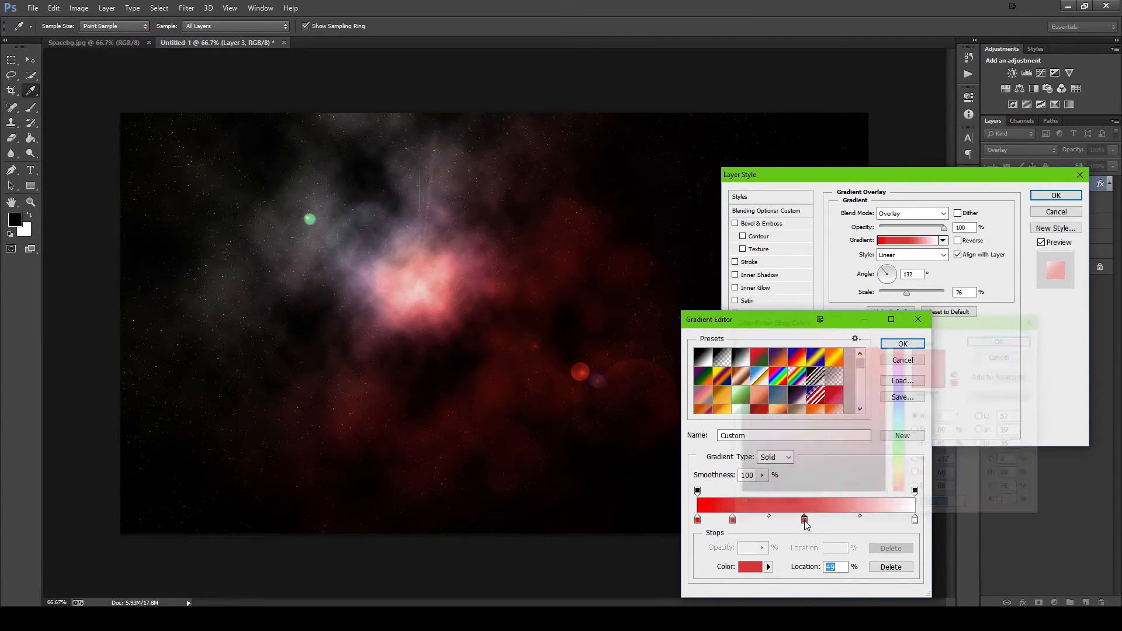
left_click_drag(899, 410, 903, 379)
left_click(870, 354)
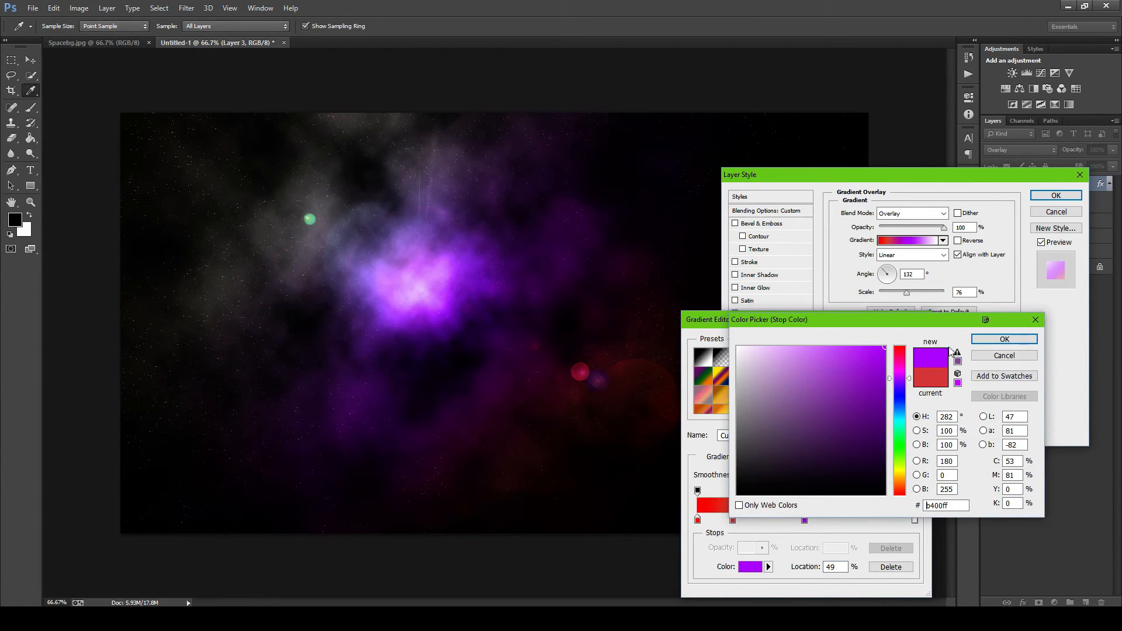
left_click(1004, 339)
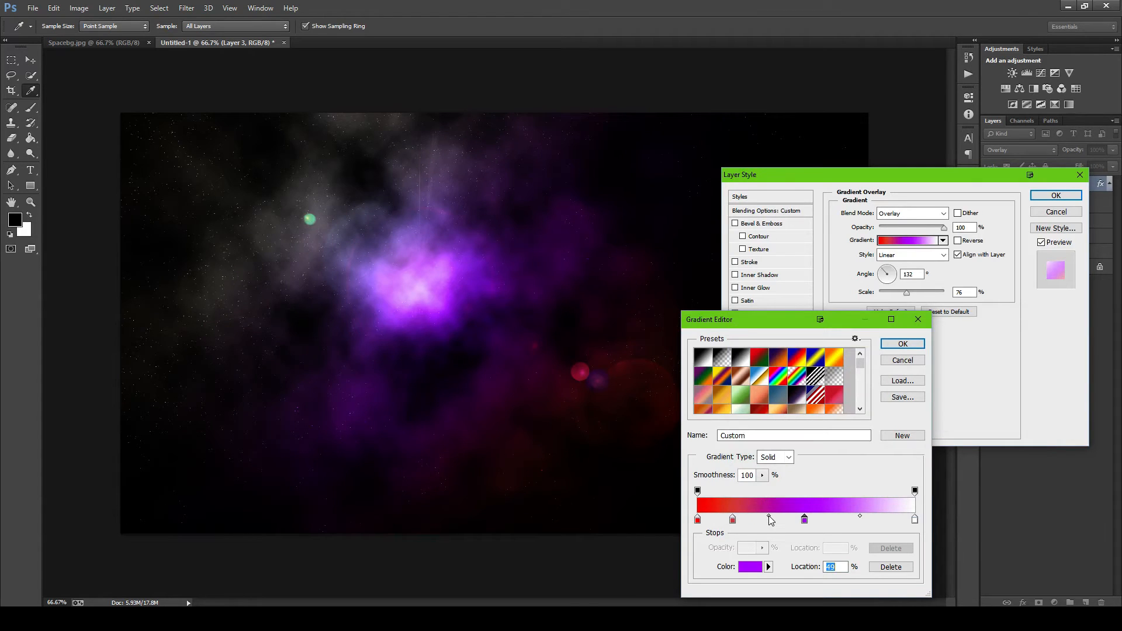
- Add a colour stop at 80% of the gradient and set it to a dark purple
left_click_drag(770, 517, 870, 520)
double_click(870, 520)
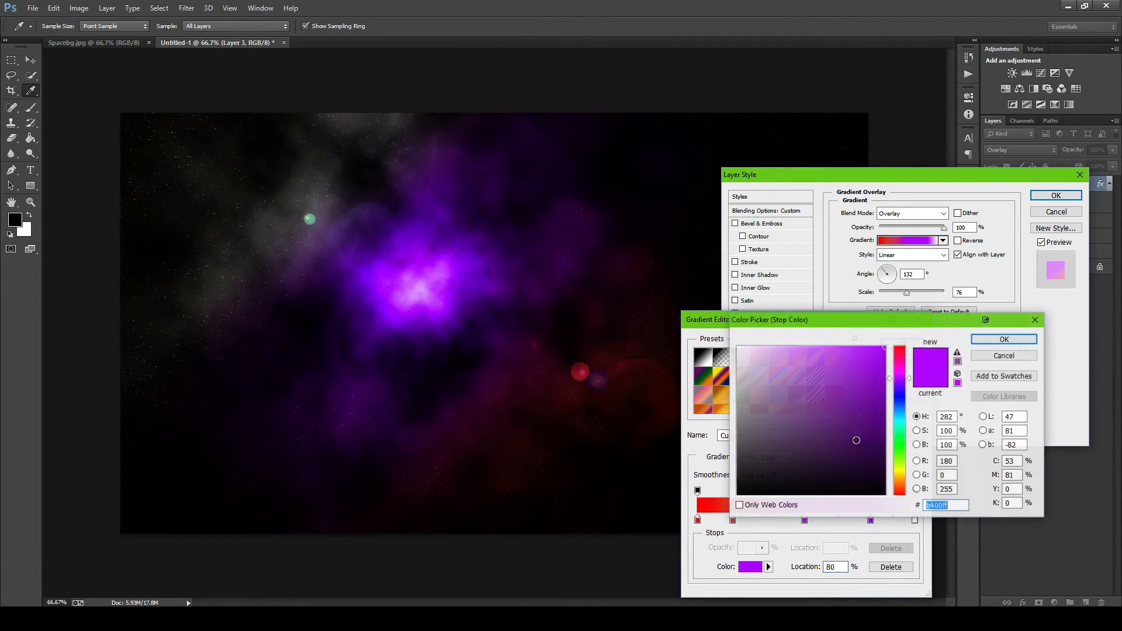
left_click(856, 440)
left_click(1004, 339)
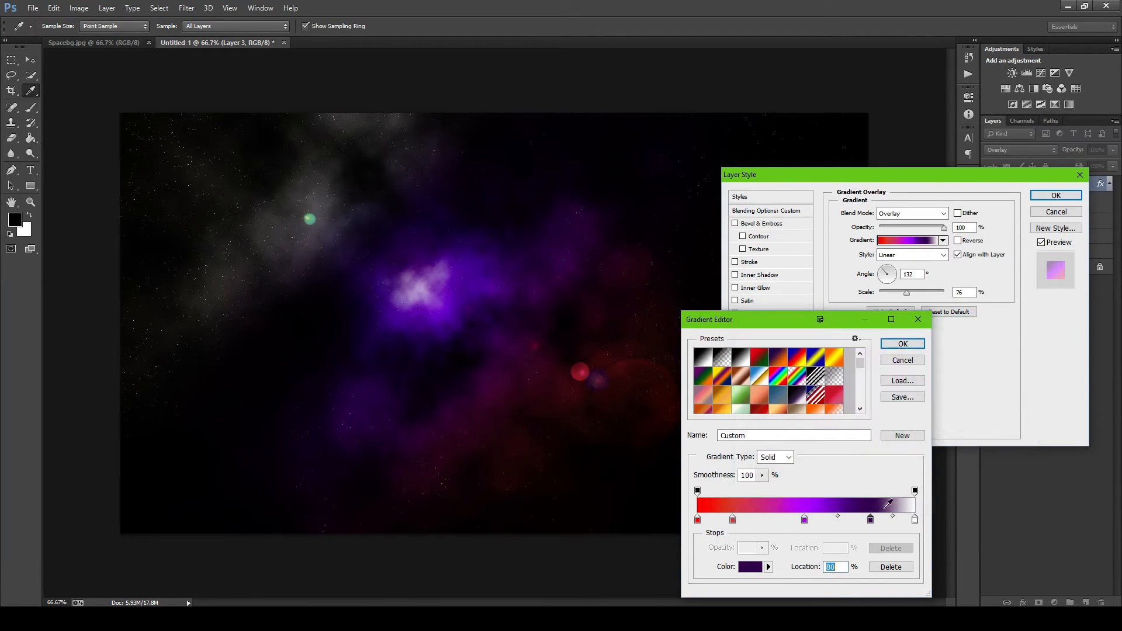
- Set the gradient's final colour stop at 100% to light pink f88eed
double_click(914, 522)
left_click(857, 386)
left_click(900, 369)
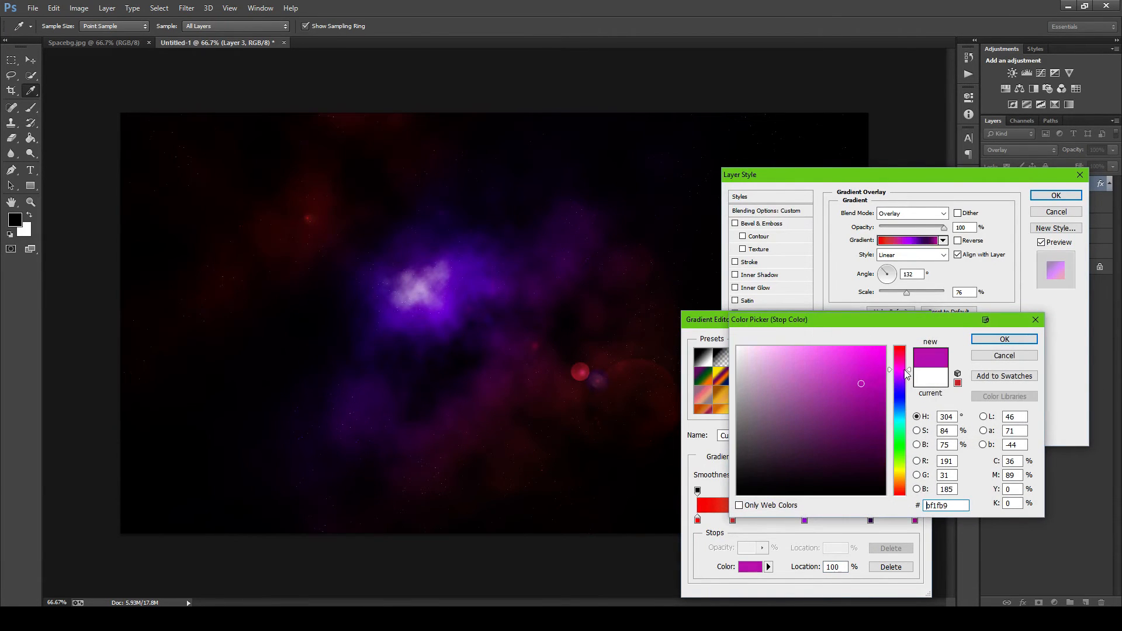
left_click(872, 358)
left_click(816, 346)
left_click(801, 350)
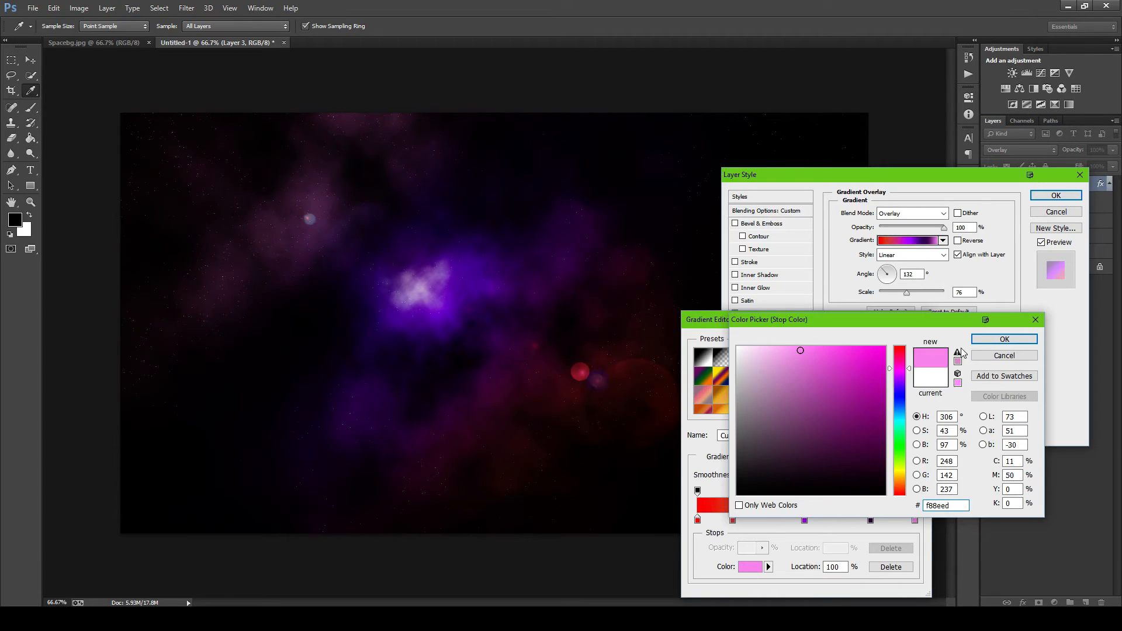
left_click(992, 341)
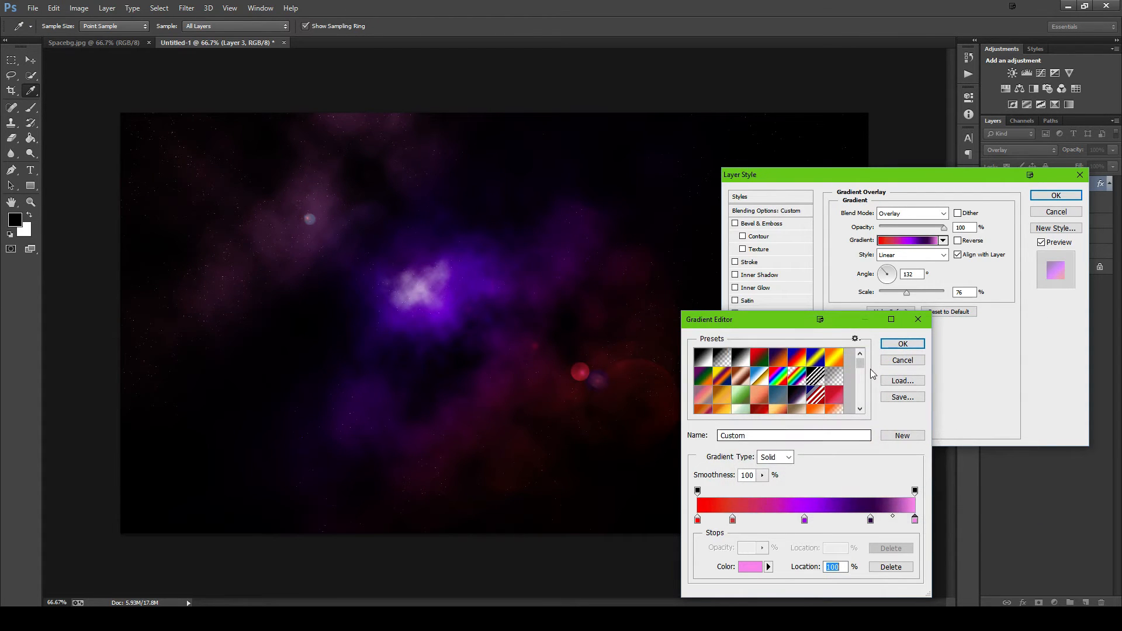
- Discard the gradient's colour edits and set the Gradient Overlay angle to 160°
left_click(891, 364)
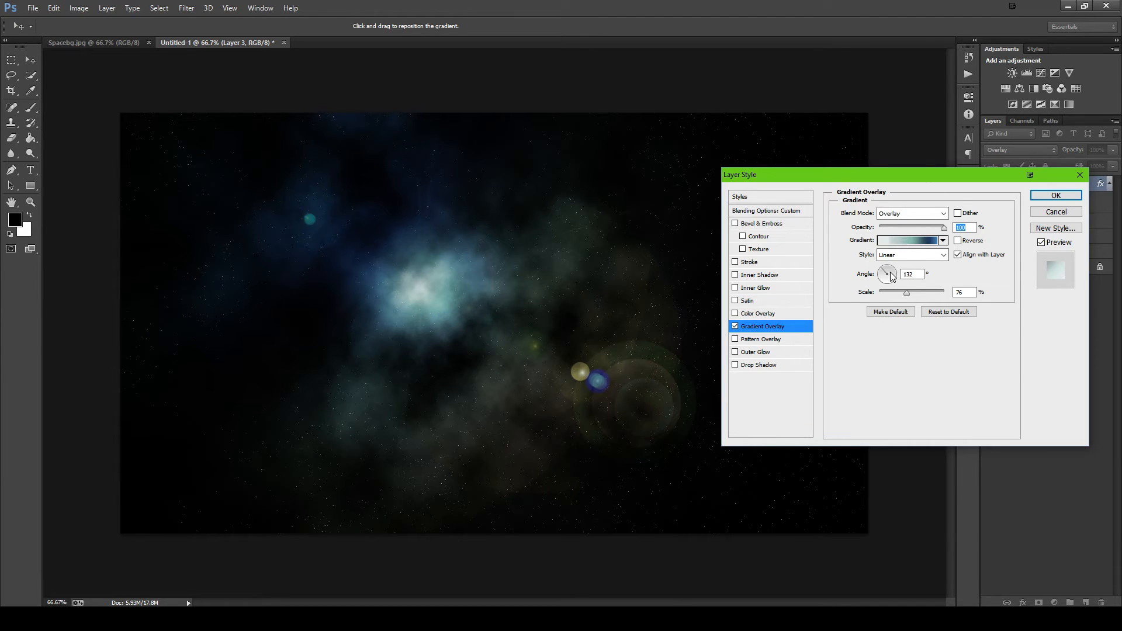
left_click_drag(884, 277, 883, 280)
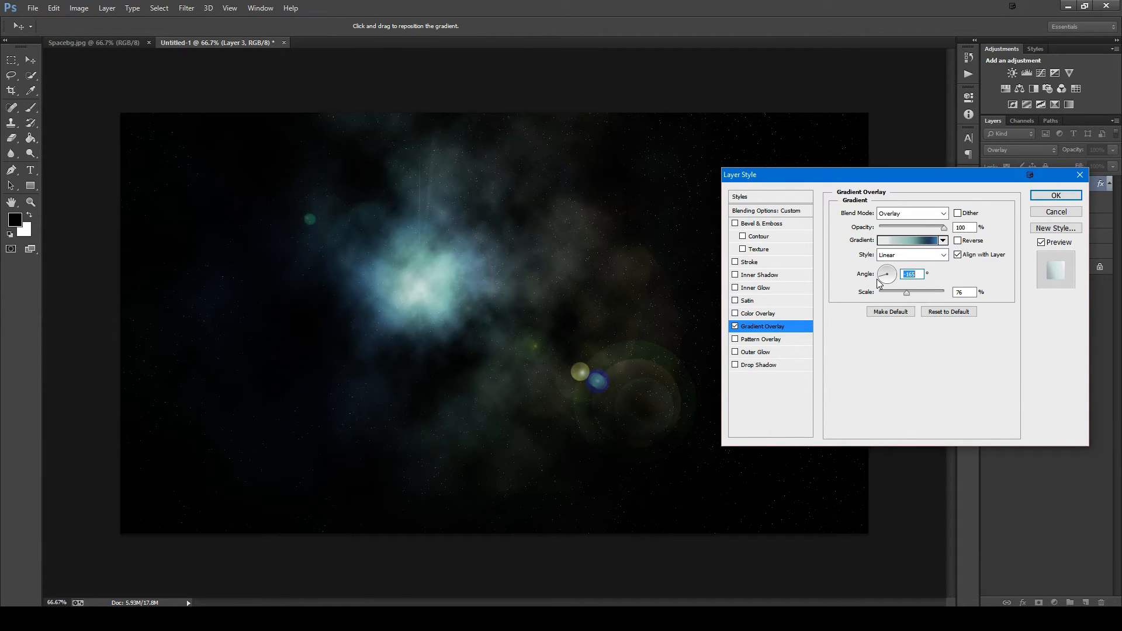
left_click(879, 272)
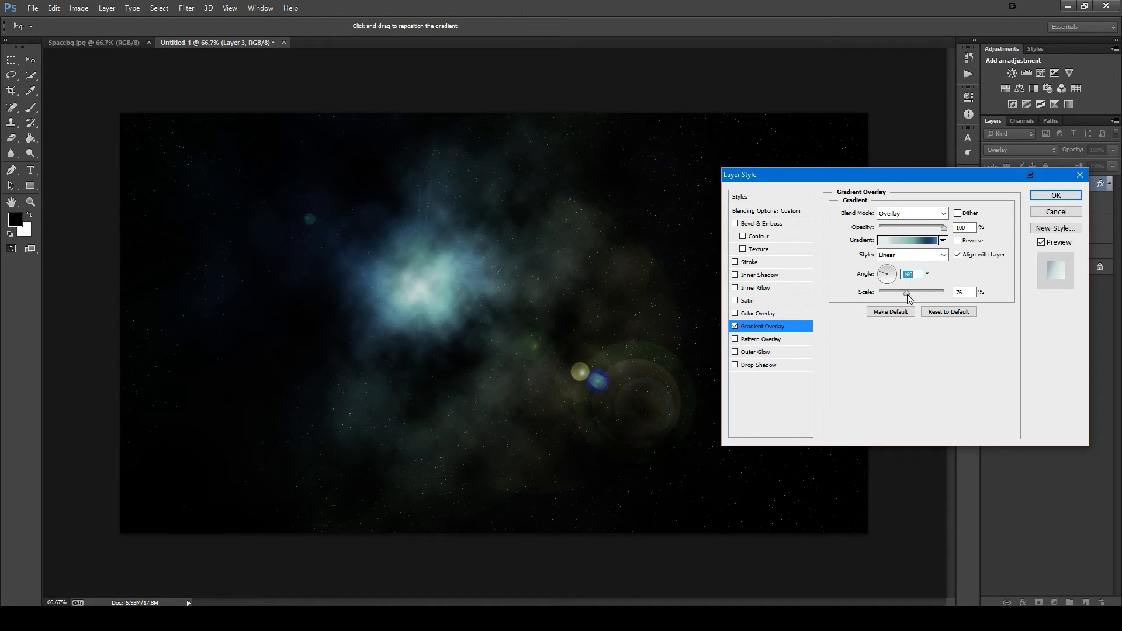
- Slightly reduce the gradient overlay's scale and apply the layer style to the clouds layer
left_click_drag(907, 293, 877, 299)
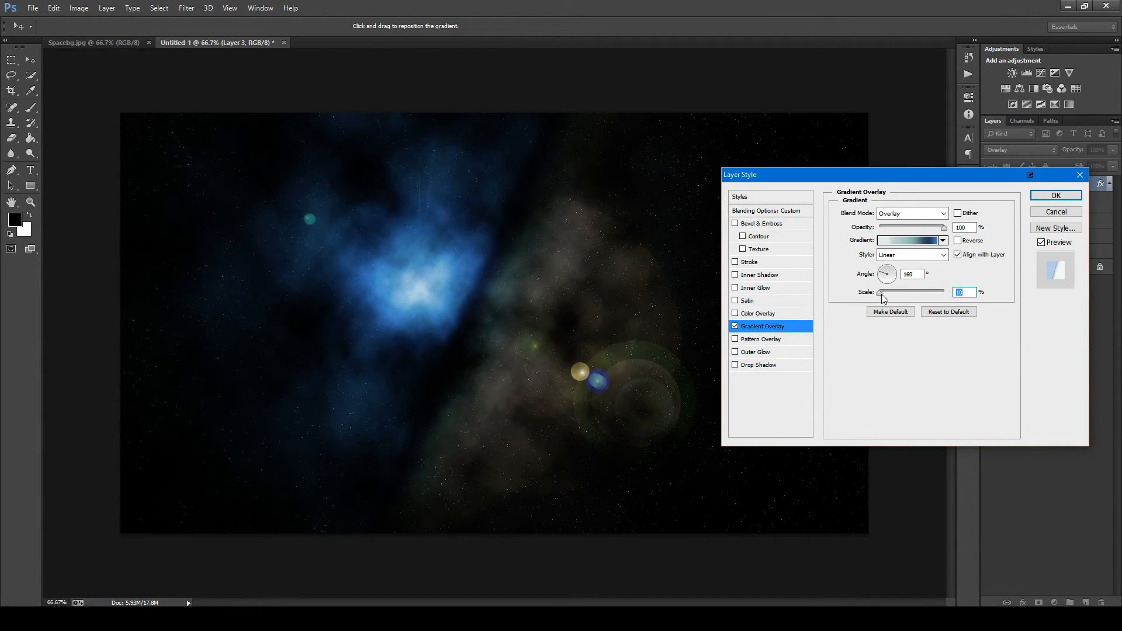
left_click_drag(880, 293, 904, 307)
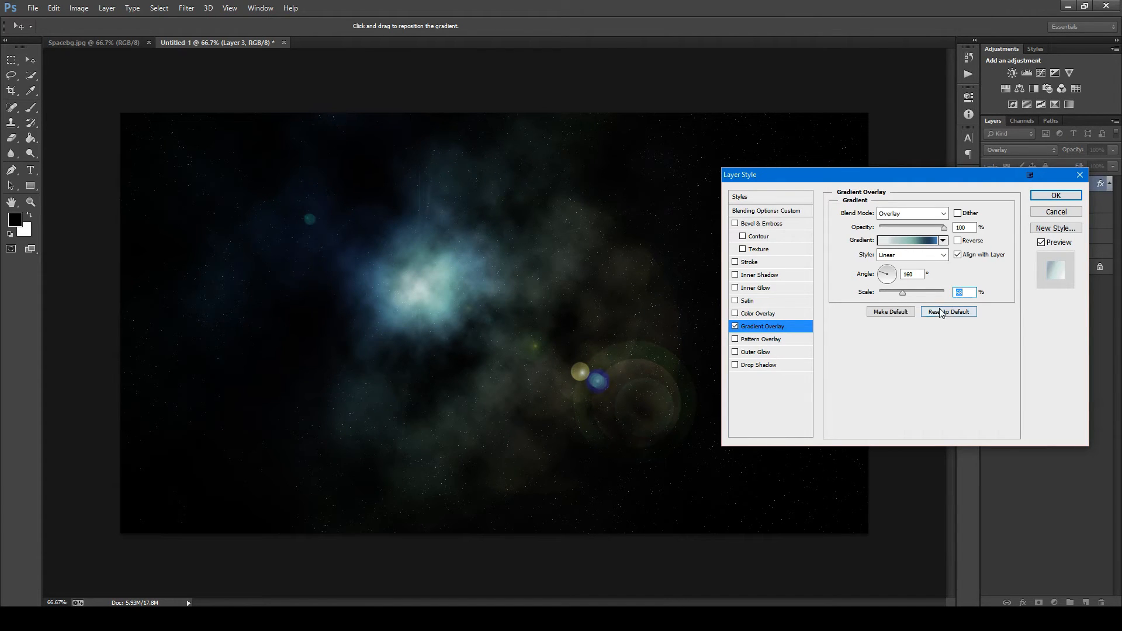
left_click(1033, 197)
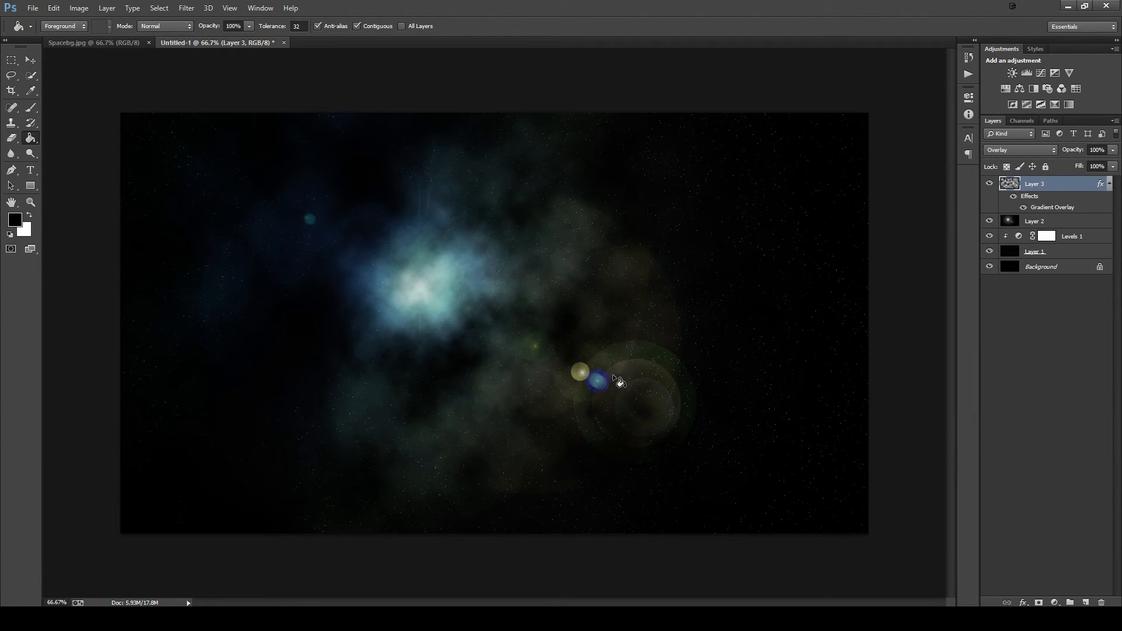
left_click(1109, 185)
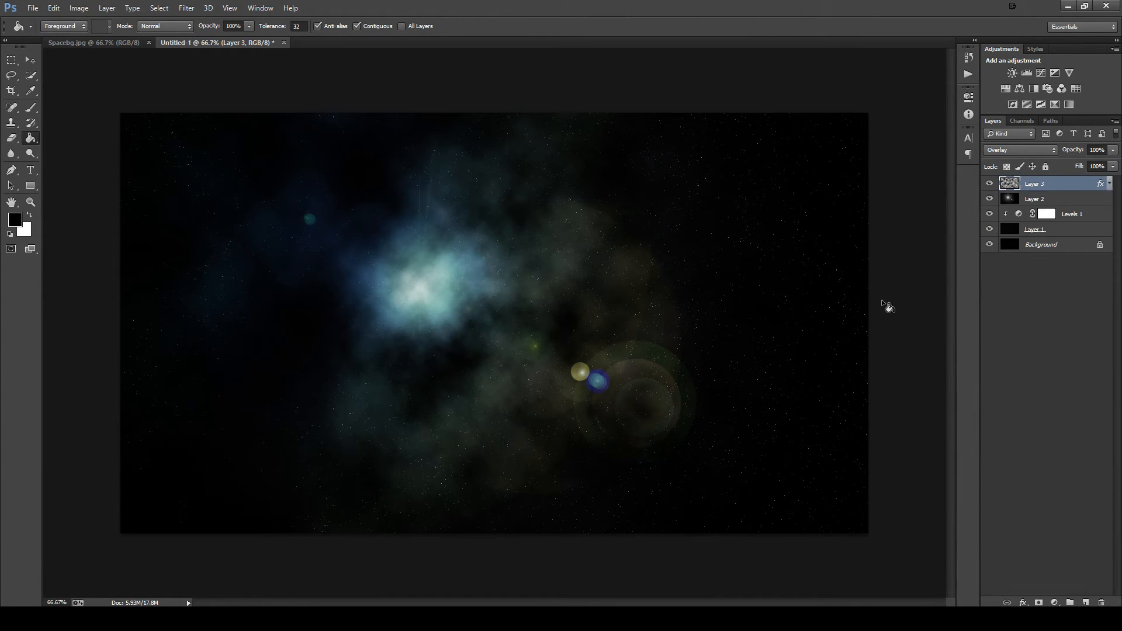
- Add a new layer above the clouds and set the brush's foreground colour to bright purple ae00ff
key("ctrl+plus")
left_click_drag(589, 325, 569, 300)
key("ctrl+minus")
key("ctrl+shift+alt+n")
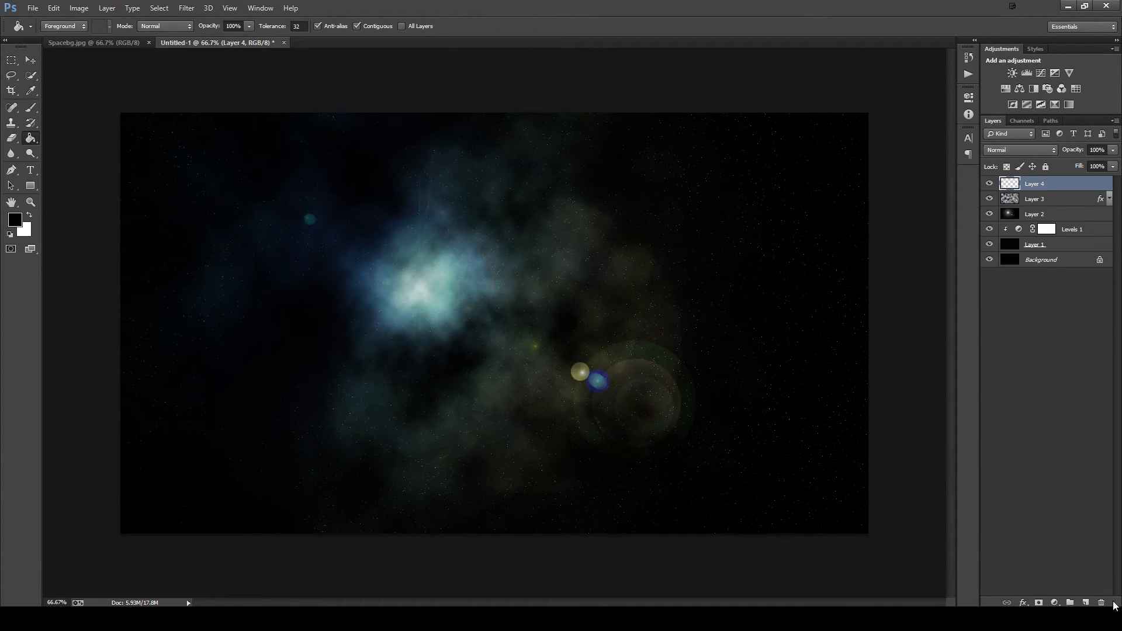
left_click(31, 107)
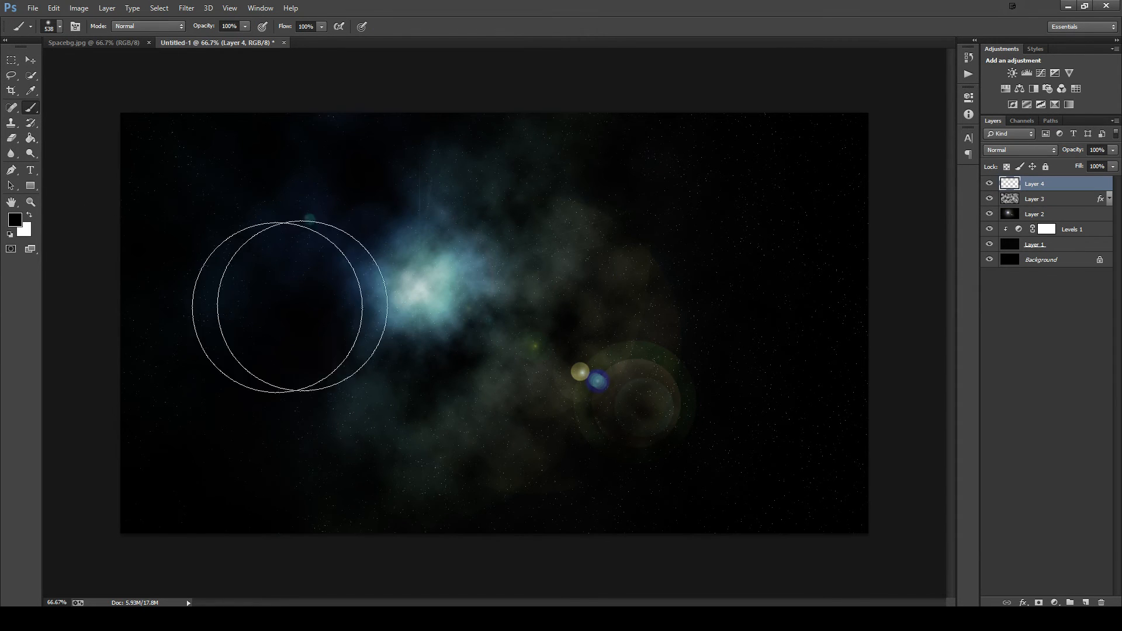
left_click(17, 222)
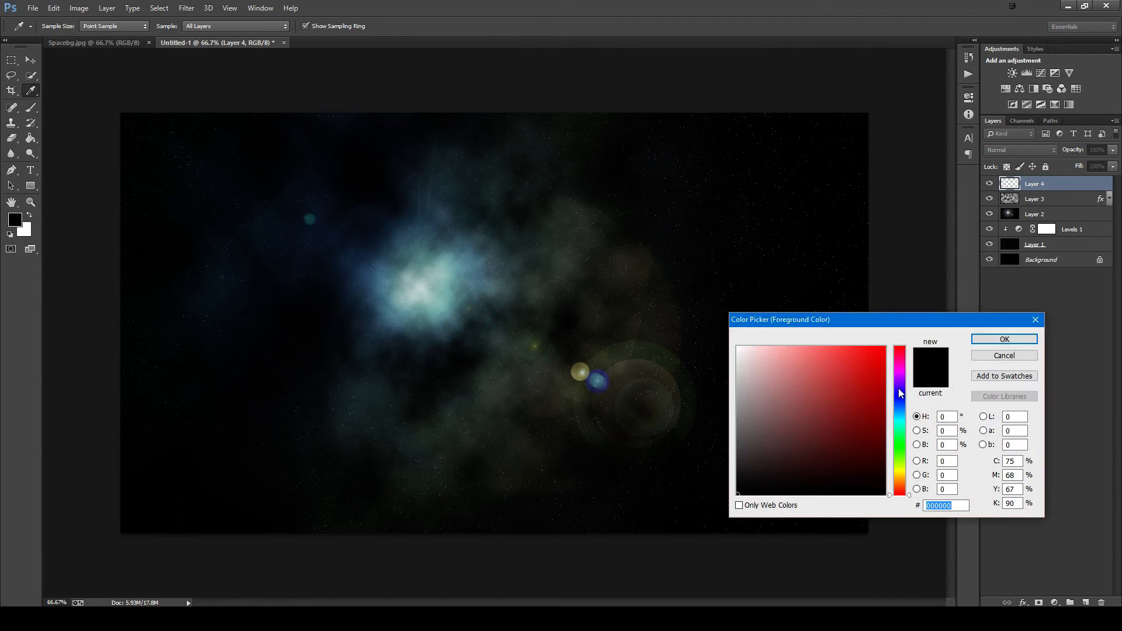
left_click_drag(900, 392, 899, 378)
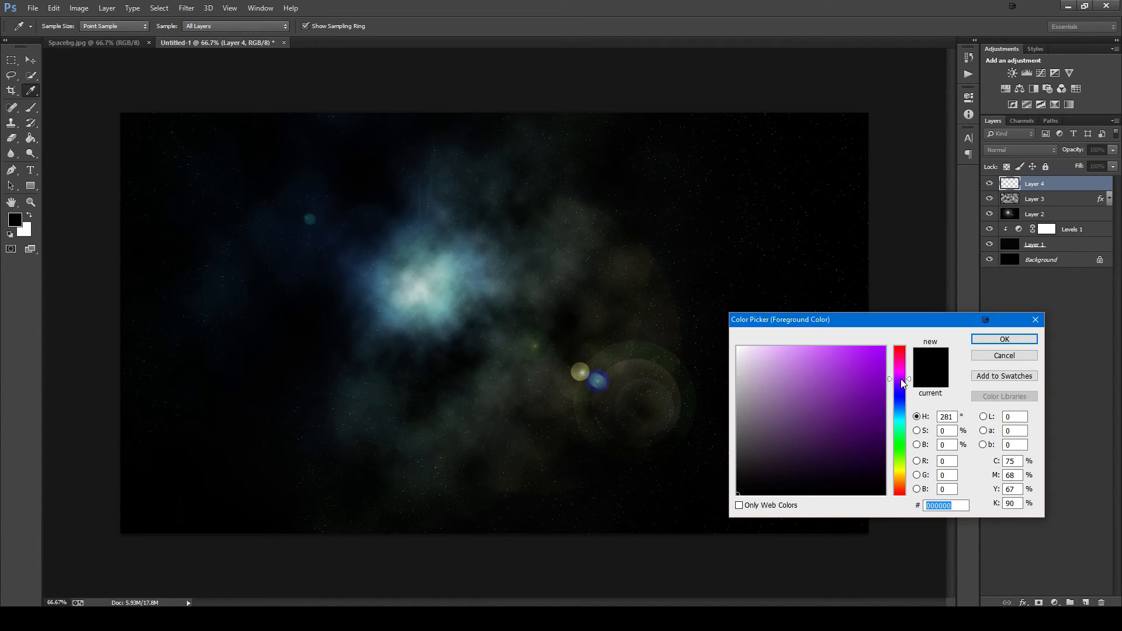
left_click(884, 347)
left_click(1003, 340)
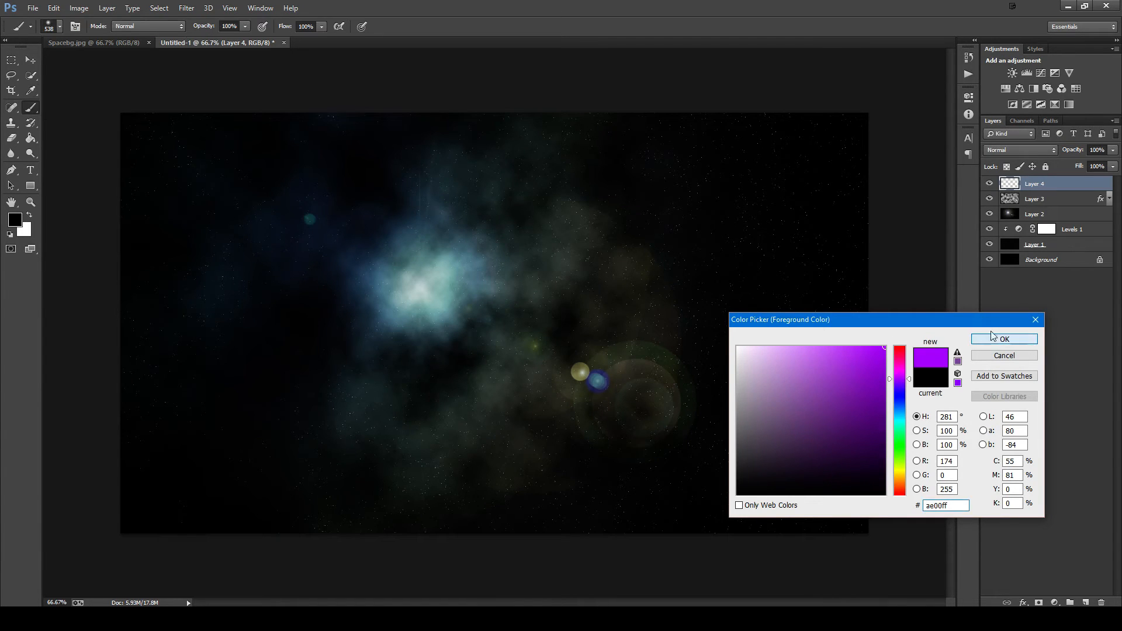
- Set the new empty layer's blend mode to Color and its opacity to 25%
left_click(1033, 148)
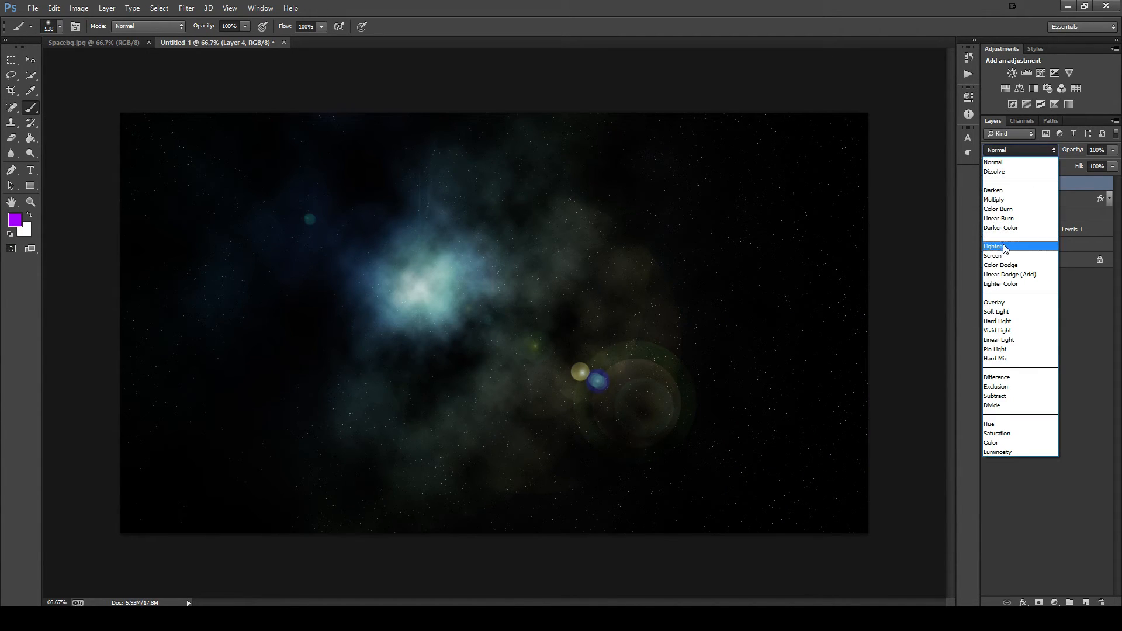
left_click(998, 442)
left_click_drag(1113, 150, 1069, 169)
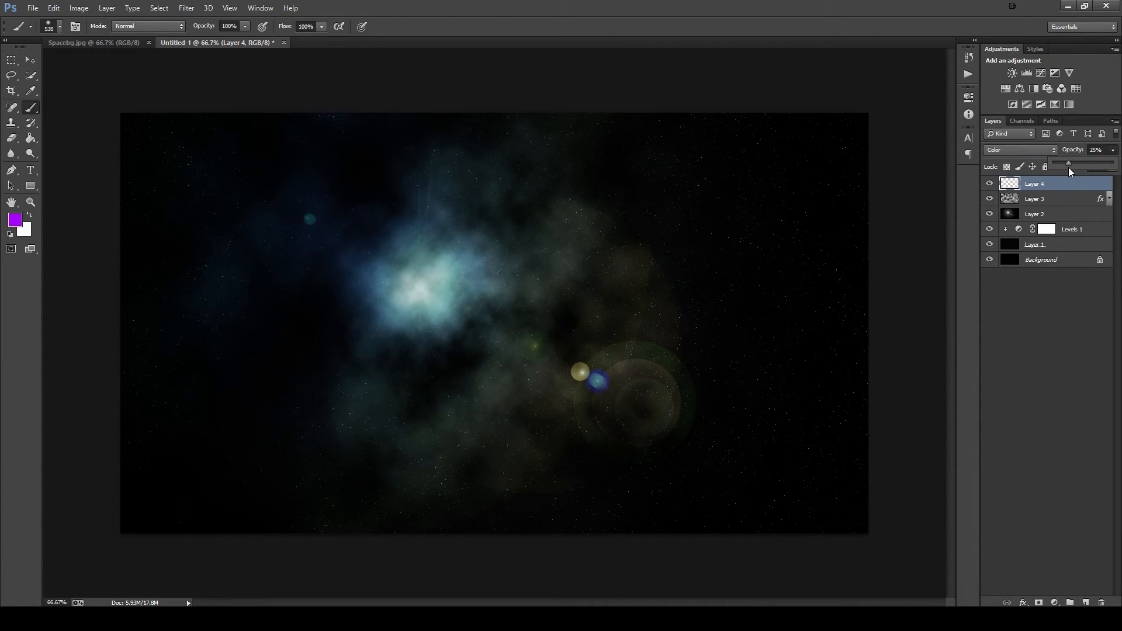
left_click(1051, 185)
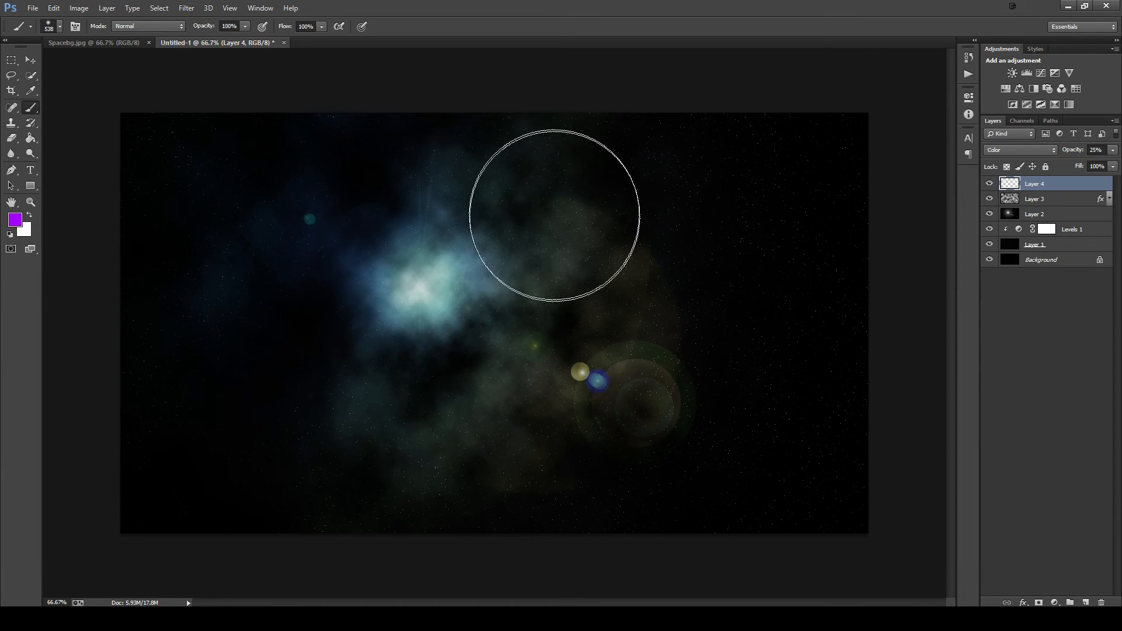
- Paint purple over the clouds to the right of and below the bright core with a 516 px soft brush, and lower the layer's opacity to 15%
mouse_move(440, 288)
left_mouse_down()
mouse_move(475, 291)
mouse_move(426, 296)
mouse_move(480, 306)
left_mouse_up()
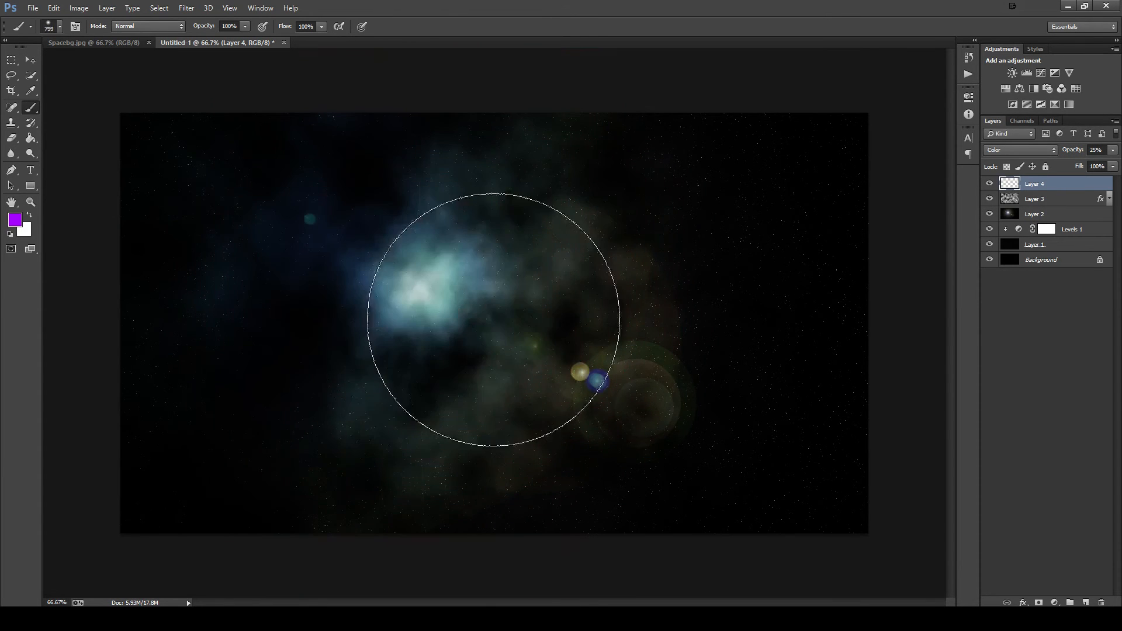
left_click_drag(402, 287, 391, 303)
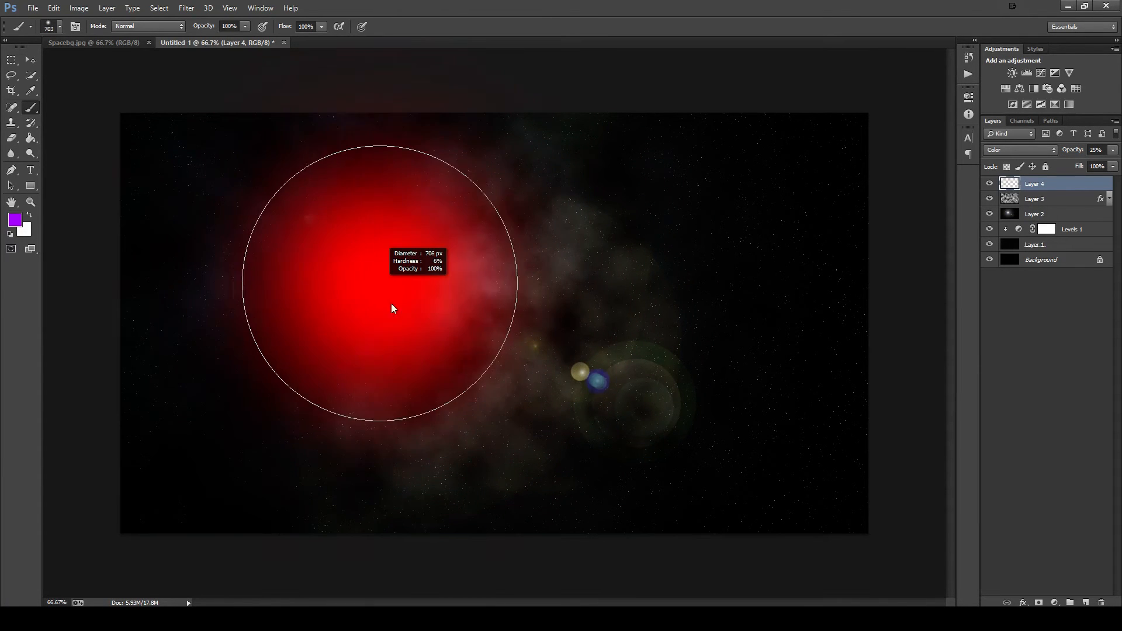
left_click(61, 27)
left_click_drag(118, 63, 117, 63)
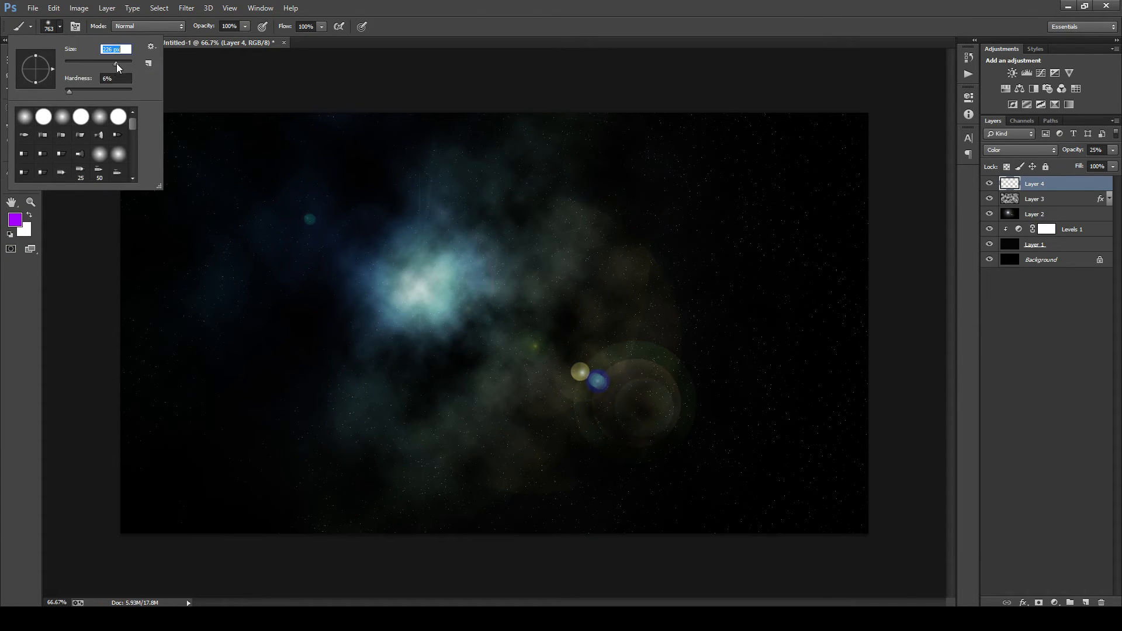
left_click(435, 238)
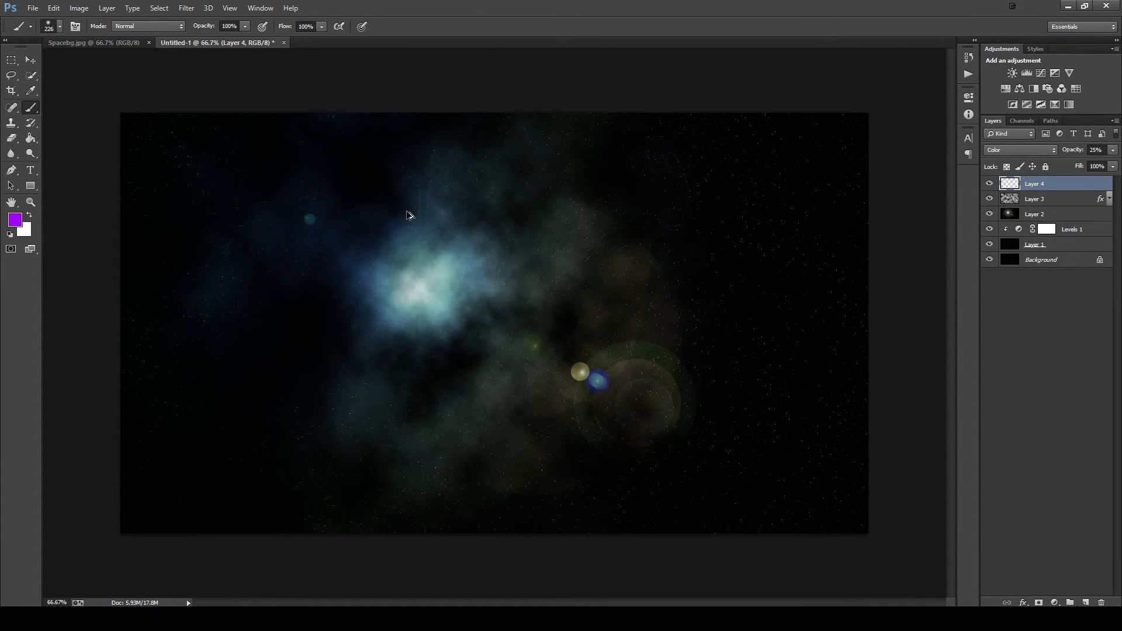
mouse_move(450, 295)
left_mouse_down()
mouse_move(483, 306)
mouse_move(441, 333)
mouse_move(395, 341)
mouse_move(629, 347)
mouse_move(490, 379)
mouse_move(285, 384)
mouse_move(359, 355)
mouse_move(296, 350)
mouse_move(663, 333)
mouse_move(318, 339)
mouse_move(339, 343)
left_mouse_up()
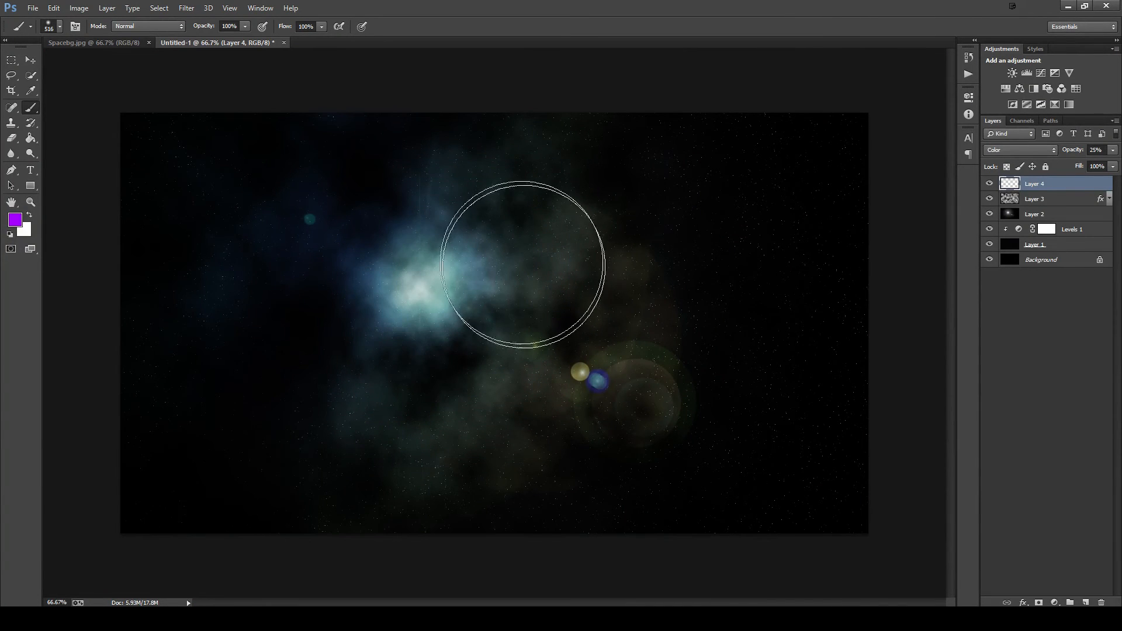
mouse_move(522, 265)
left_mouse_down()
mouse_move(513, 216)
mouse_move(584, 316)
mouse_move(594, 362)
mouse_move(544, 410)
mouse_move(468, 456)
mouse_move(403, 473)
mouse_move(300, 473)
mouse_move(597, 413)
mouse_move(653, 345)
mouse_move(561, 210)
mouse_move(516, 193)
mouse_move(583, 123)
mouse_move(583, 166)
mouse_move(598, 110)
mouse_move(631, 248)
mouse_move(679, 218)
left_mouse_up()
left_click(1113, 149)
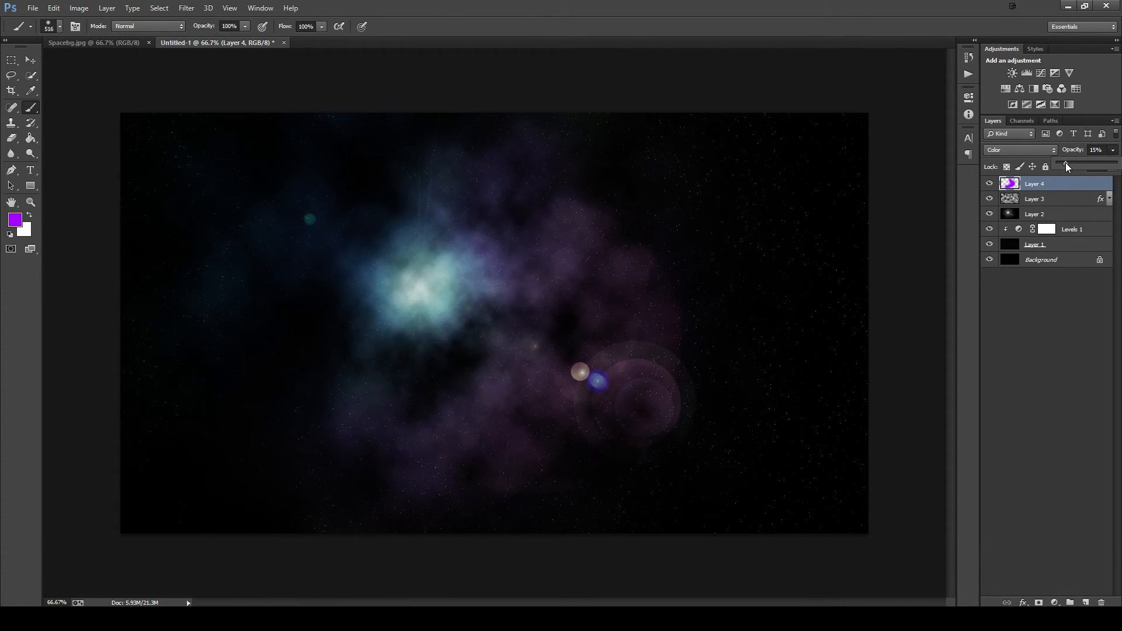
left_click(604, 94)
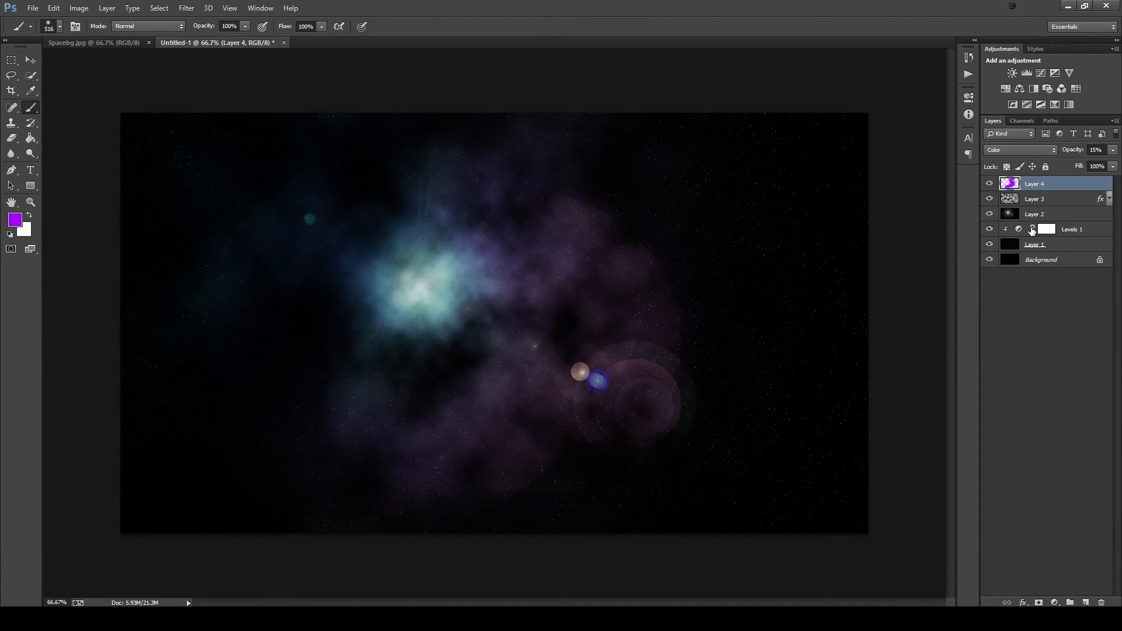
- Try the Linear Dodge (Add) blend mode on the purple layer and return it to Color
left_click(1020, 150)
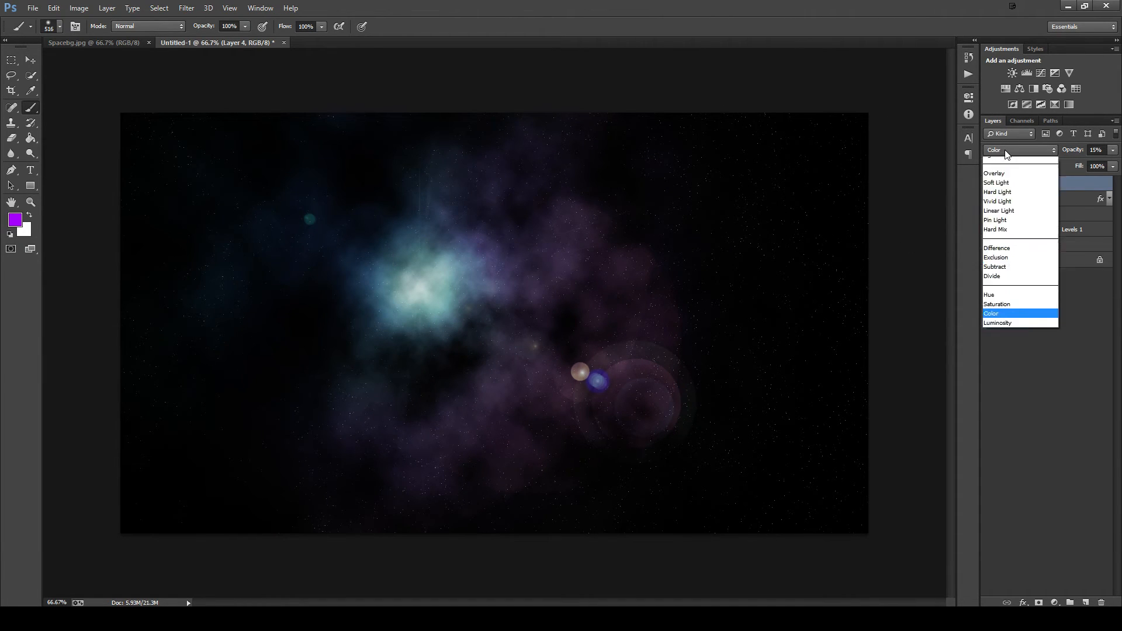
left_click(1006, 273)
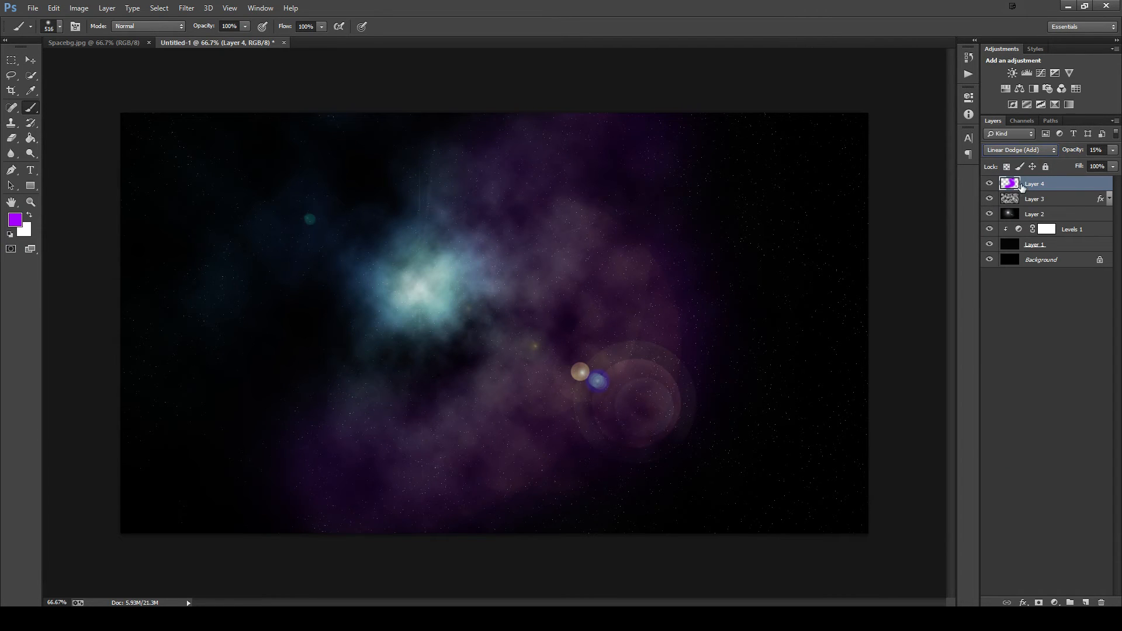
left_click(1021, 151)
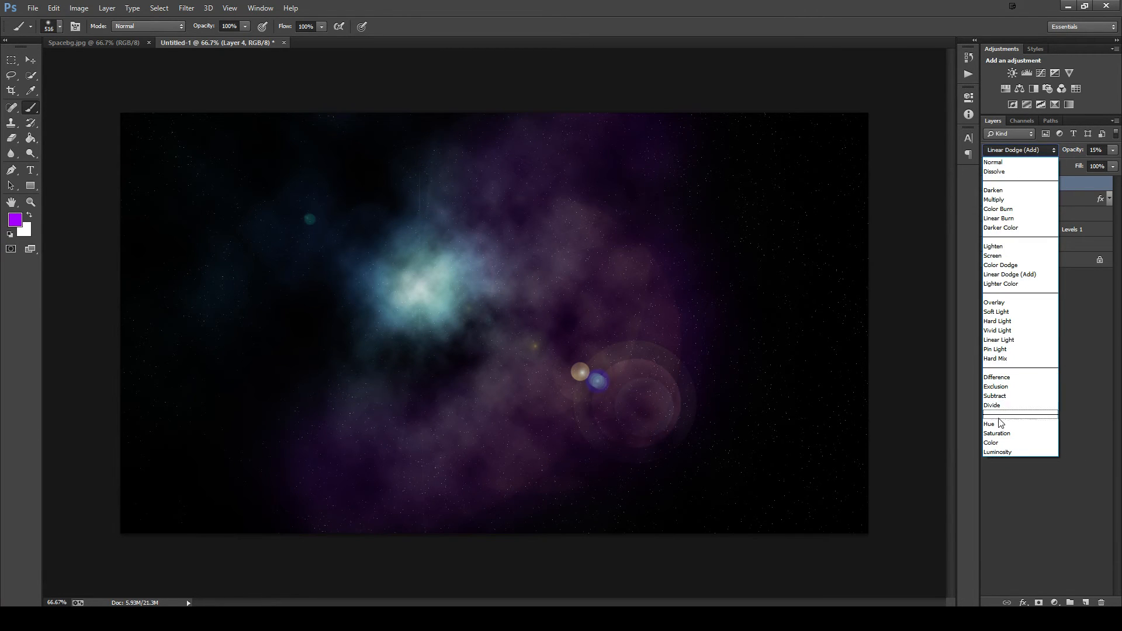
left_click(991, 442)
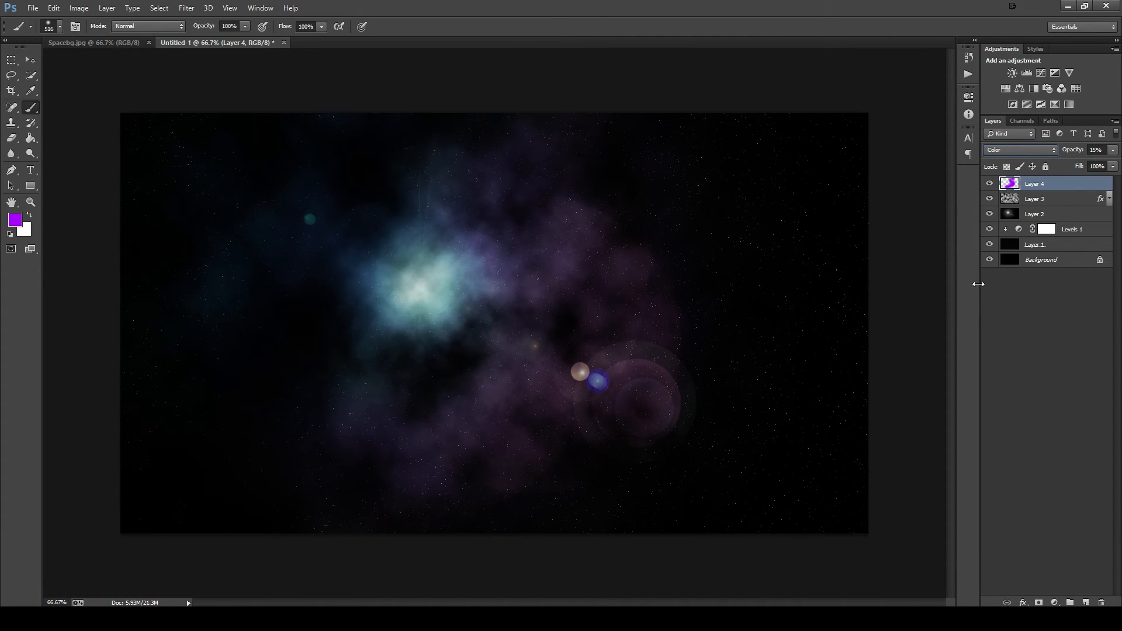
- Add a new layer above the purple one and set the brush's foreground colour to black
left_click(1085, 602)
left_click(16, 219)
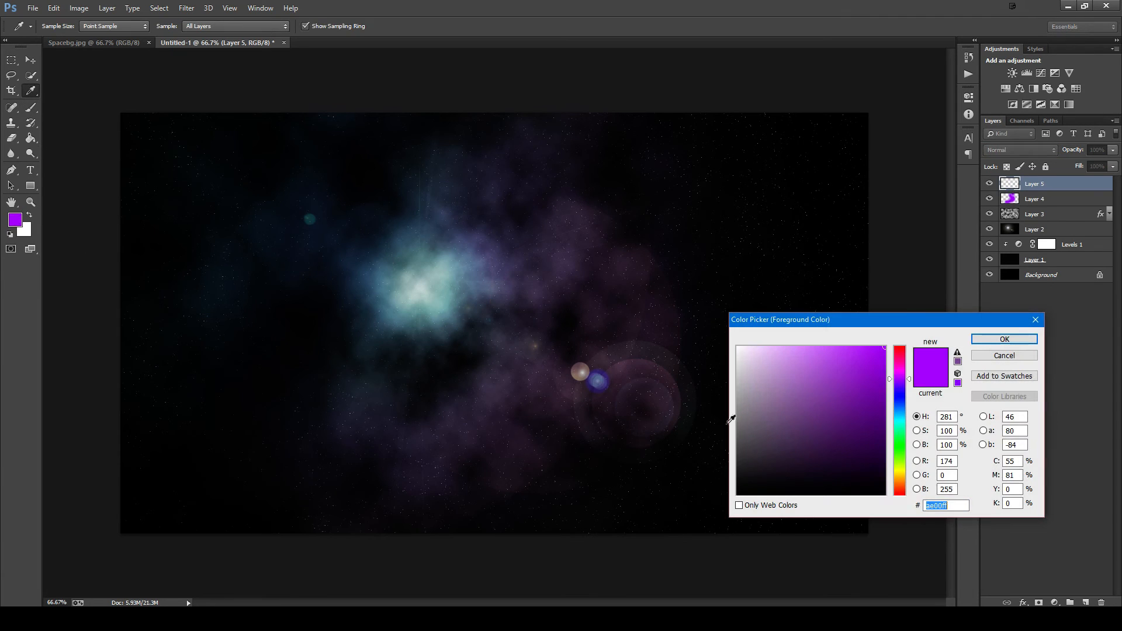
left_click_drag(754, 415, 979, 594)
key("Return")
key("b")
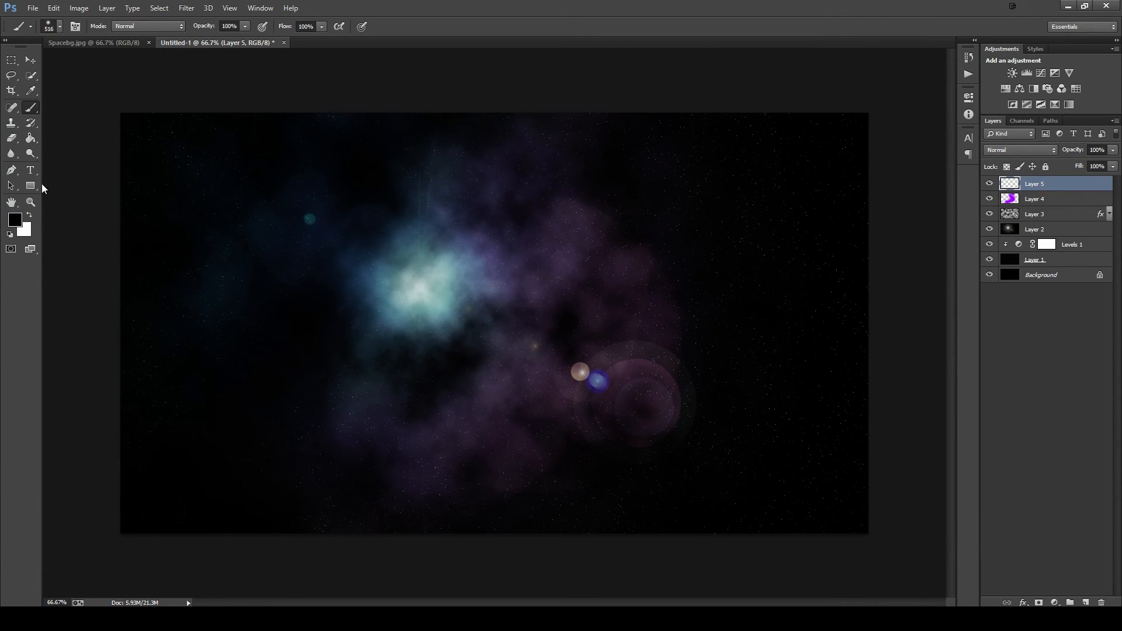
- Paint a black vignette around the image's outer edges with a soft 1059 px brush
mouse_move(391, 250)
left_mouse_down()
mouse_move(479, 283)
mouse_move(461, 277)
left_mouse_up()
key("ctrl+minus")
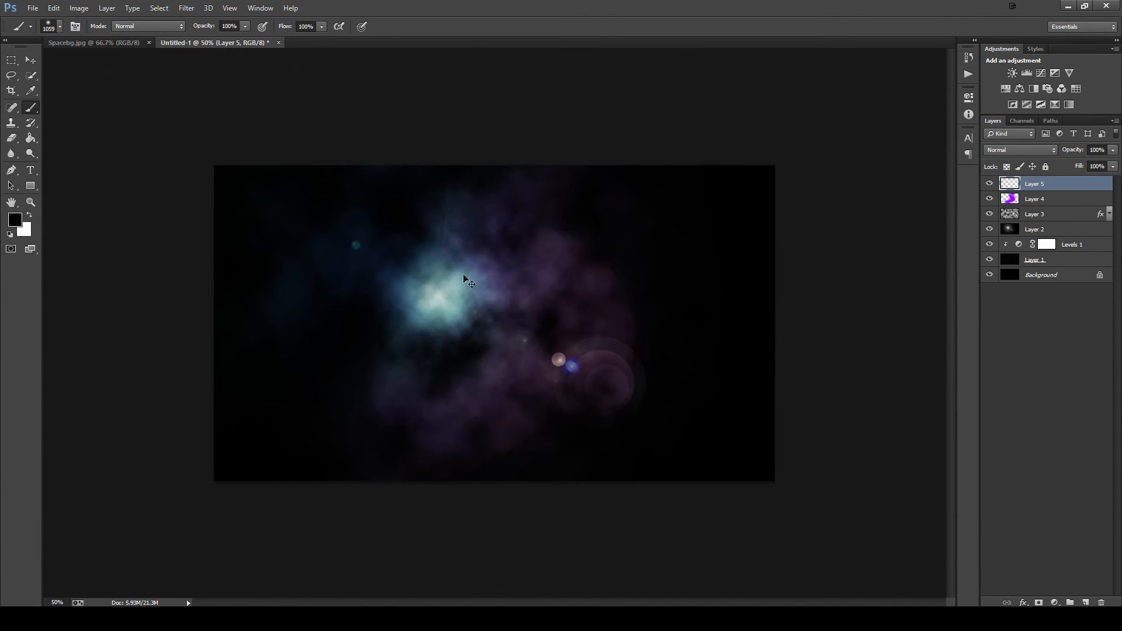
key("ctrl+minus")
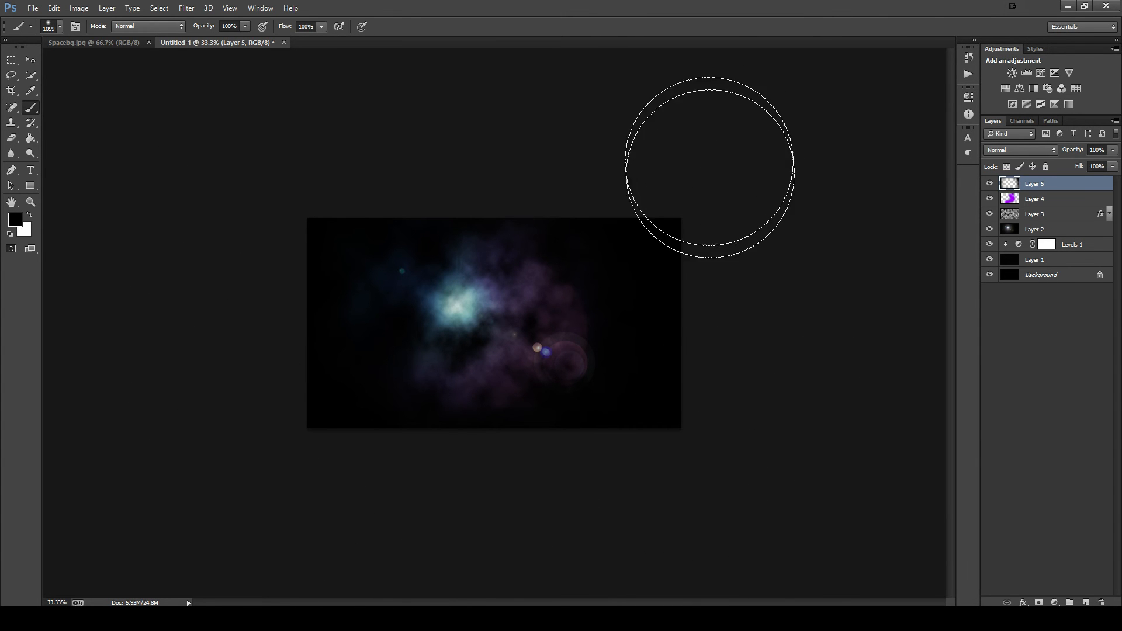
key("ctrl+plus")
key("ctrl+plus")
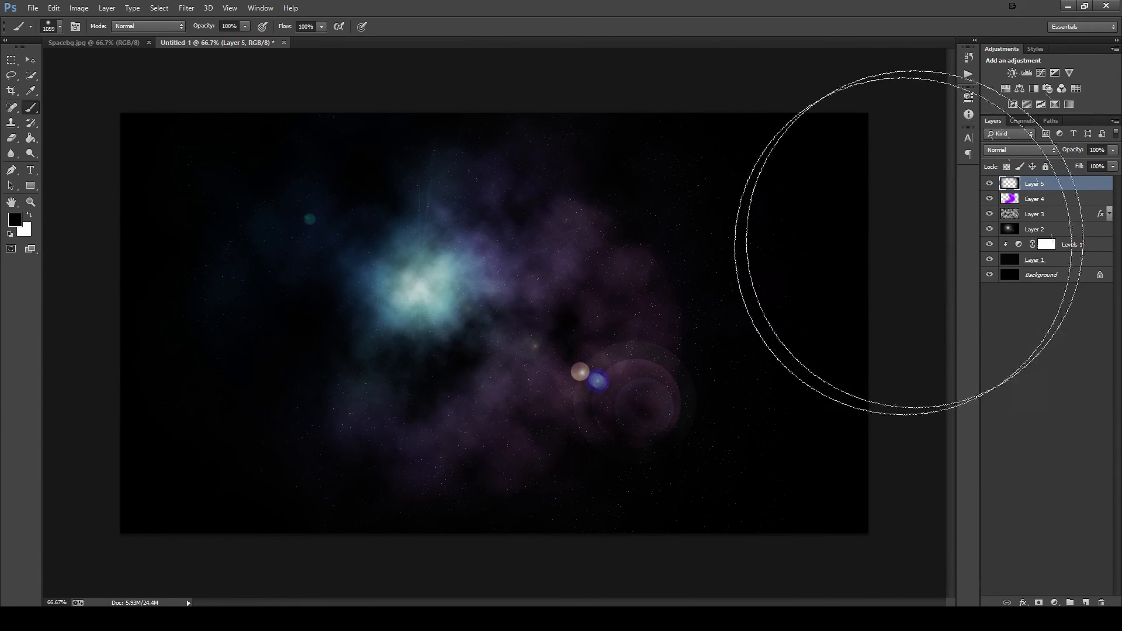
- Add a Curves adjustment layer on top and slightly pull in the green channel's black and white points
left_click(1054, 603)
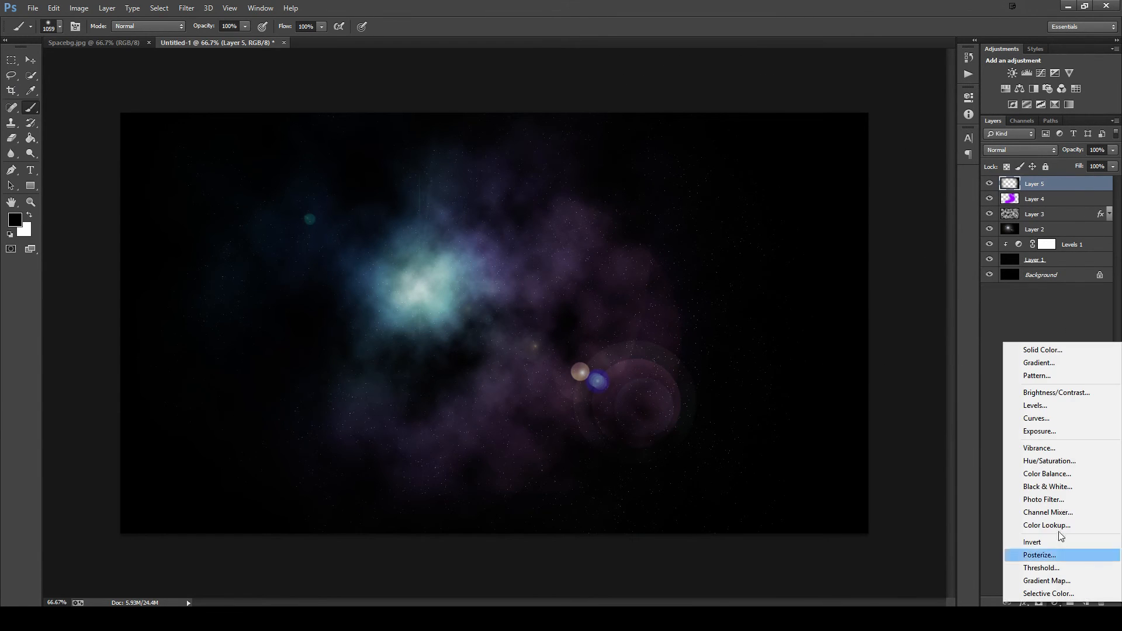
left_click(1054, 418)
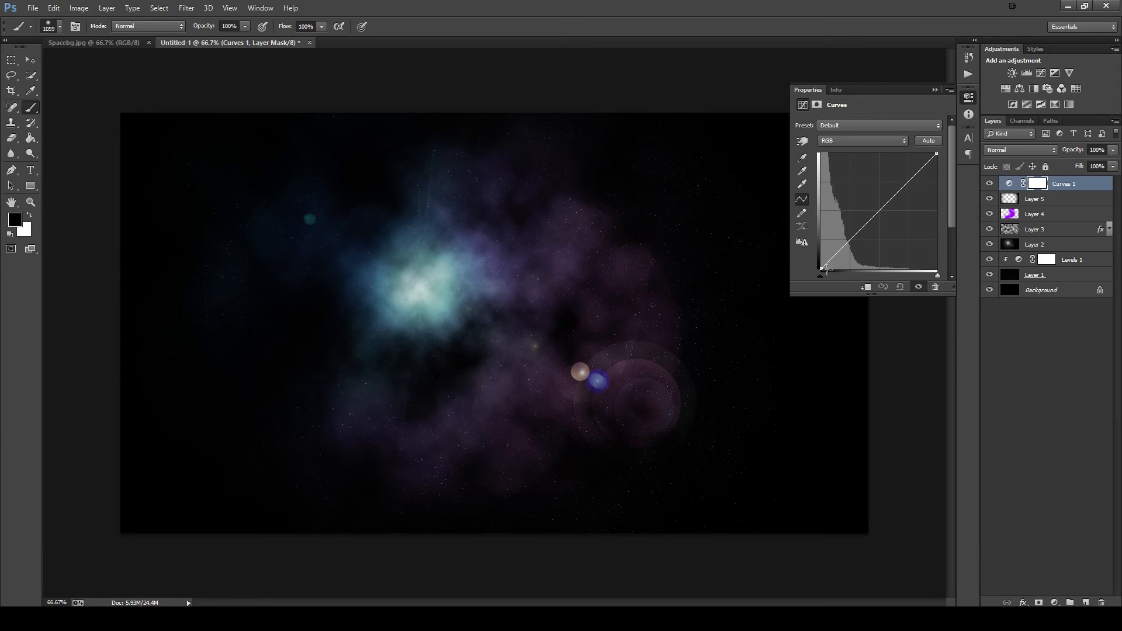
left_click_drag(820, 276, 953, 283)
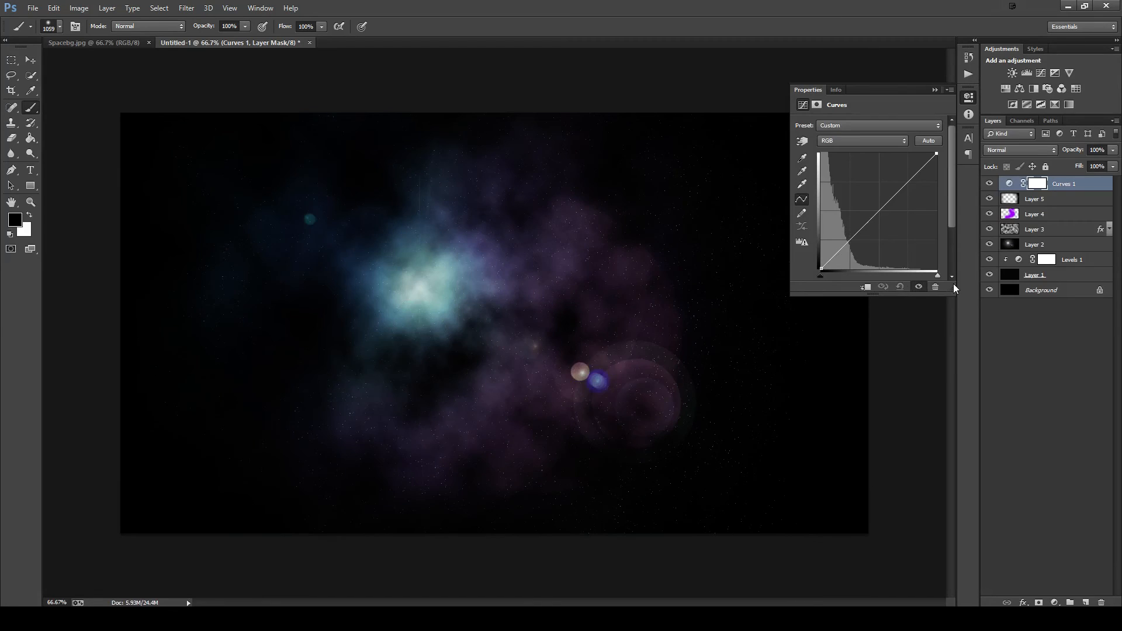
left_click(842, 141)
left_click(837, 172)
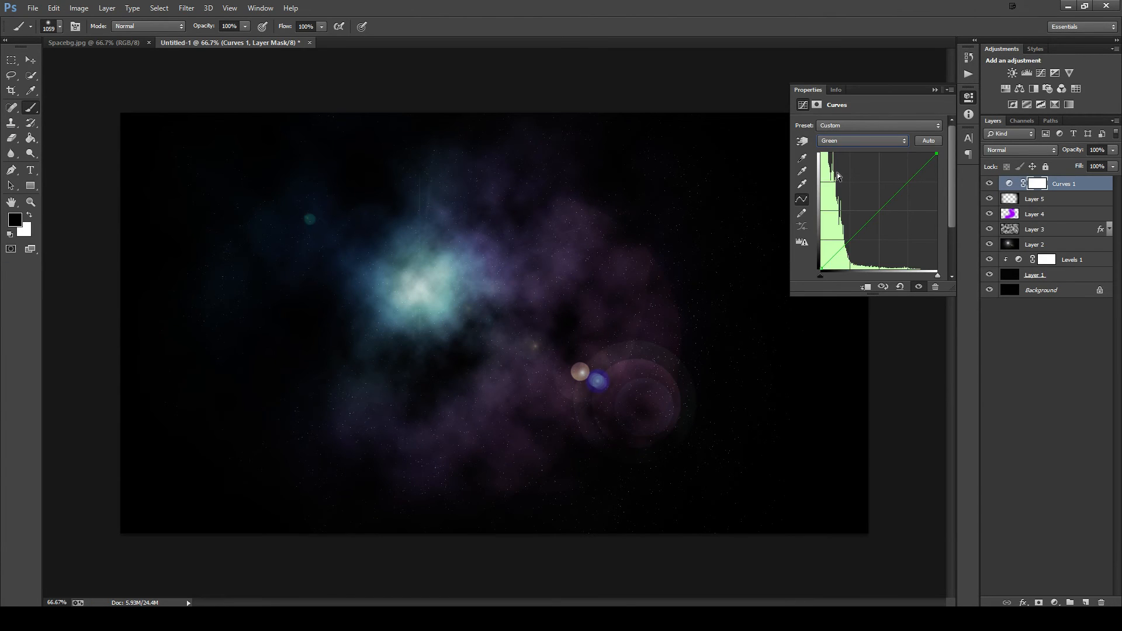
left_click_drag(823, 277, 823, 277)
left_click_drag(937, 276, 932, 276)
left_click(935, 90)
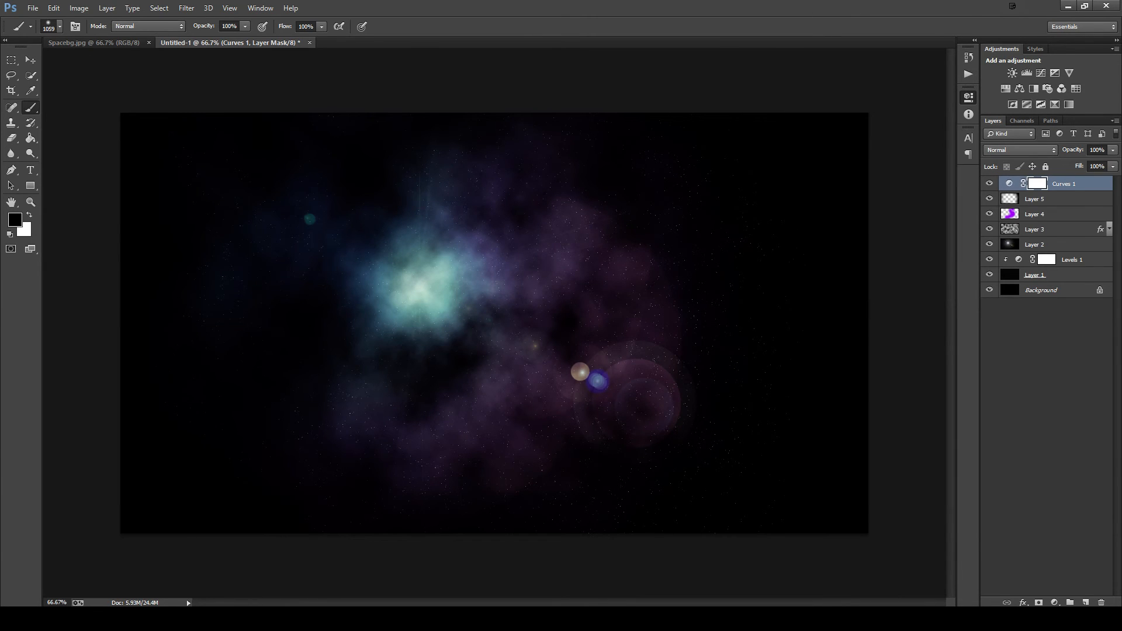
- Try other blend mode and opacity settings on the black vignette layer and return its blend mode to Normal
left_click(1029, 200)
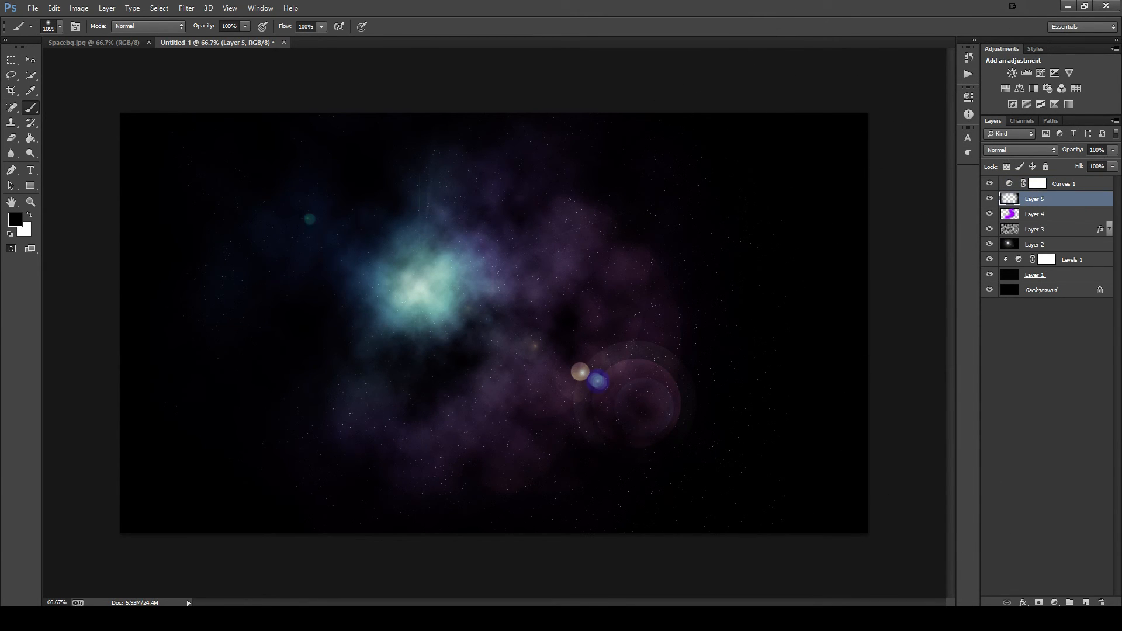
left_click(990, 184)
left_click(1056, 150)
left_click(1014, 296)
left_click(1015, 156)
left_click(1008, 162)
left_click_drag(1112, 150, 1084, 162)
left_click(1046, 215)
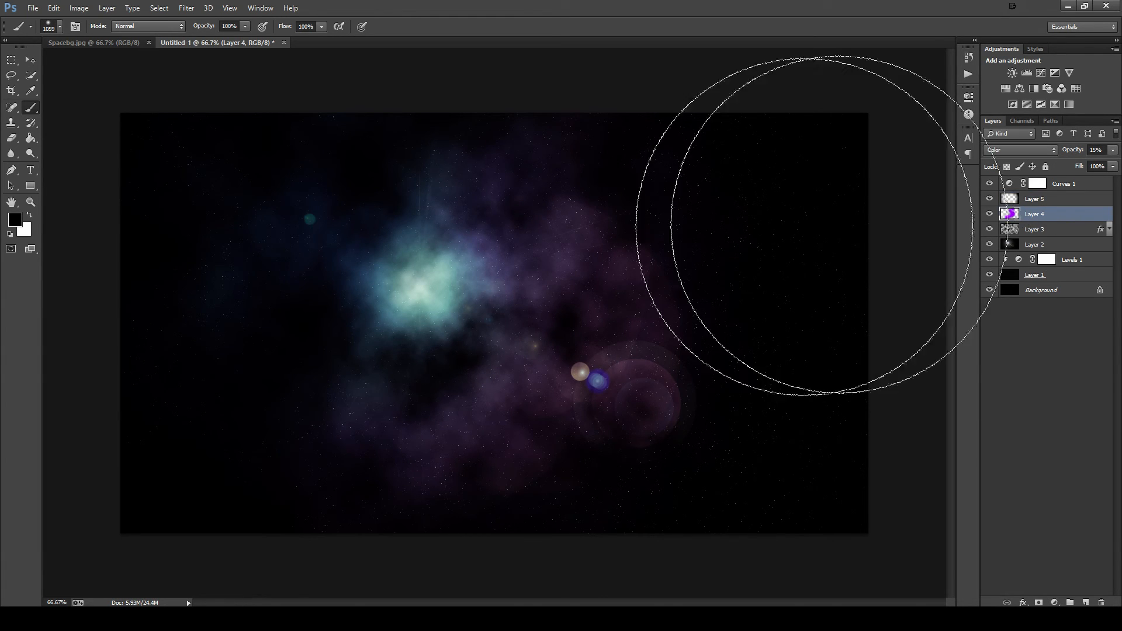
- Try a Hue/Saturation adjustment layer above Curves 1 with hue -3 and saturation -44, and delete it
left_click(1061, 184)
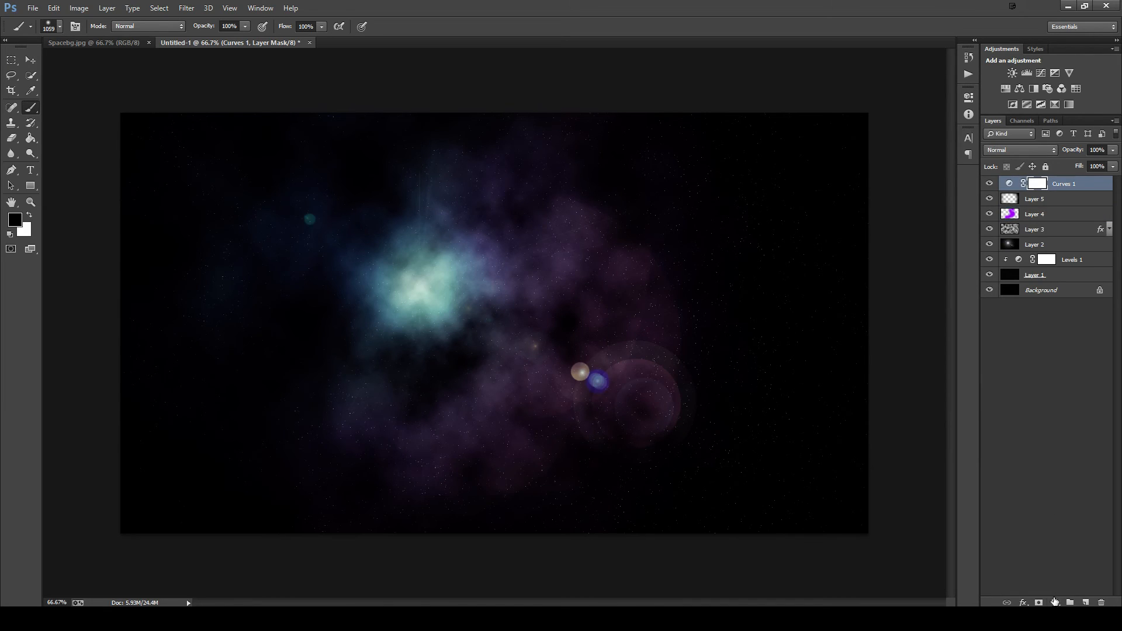
left_click(1055, 602)
left_click(1045, 456)
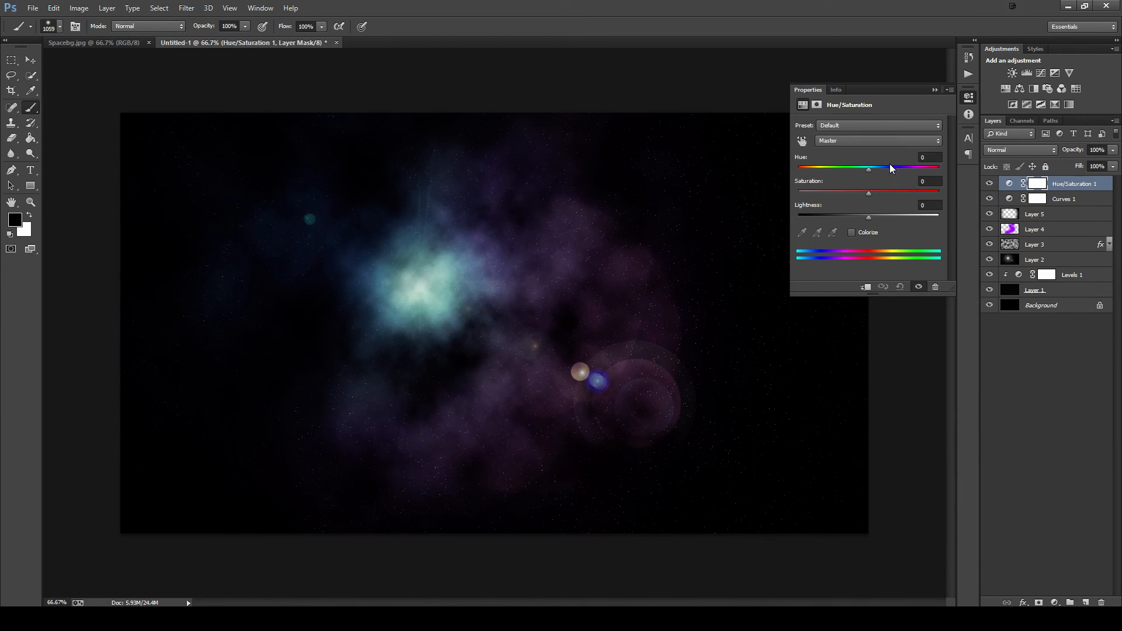
mouse_move(870, 170)
left_mouse_down()
mouse_move(802, 174)
mouse_move(896, 170)
mouse_move(942, 184)
mouse_move(805, 193)
mouse_move(837, 197)
mouse_move(866, 171)
left_mouse_up()
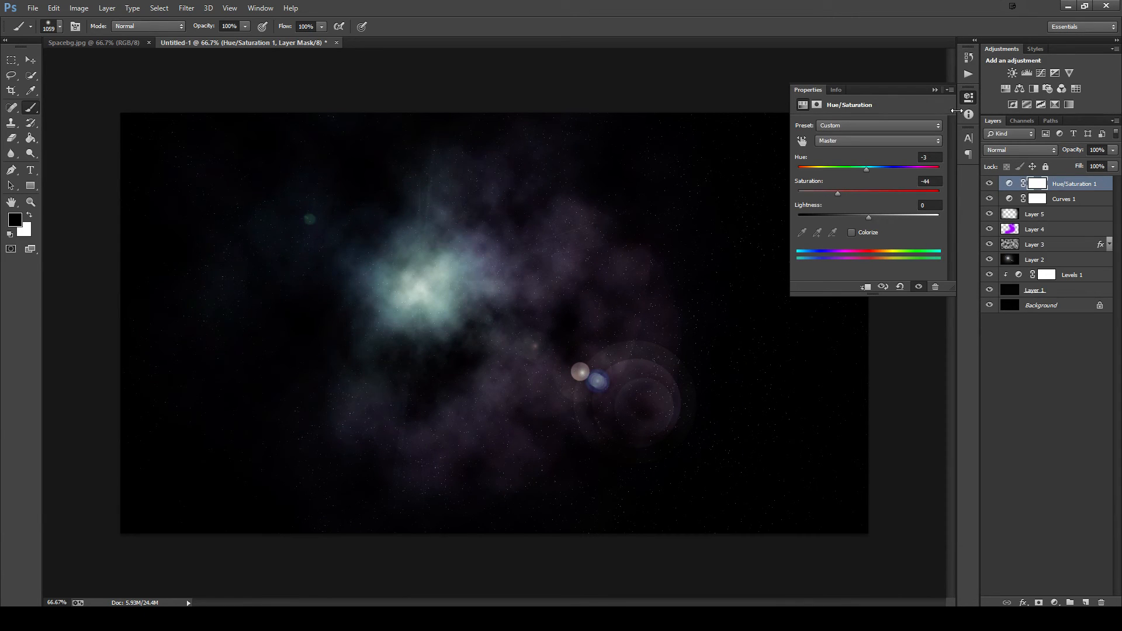
left_click(932, 89)
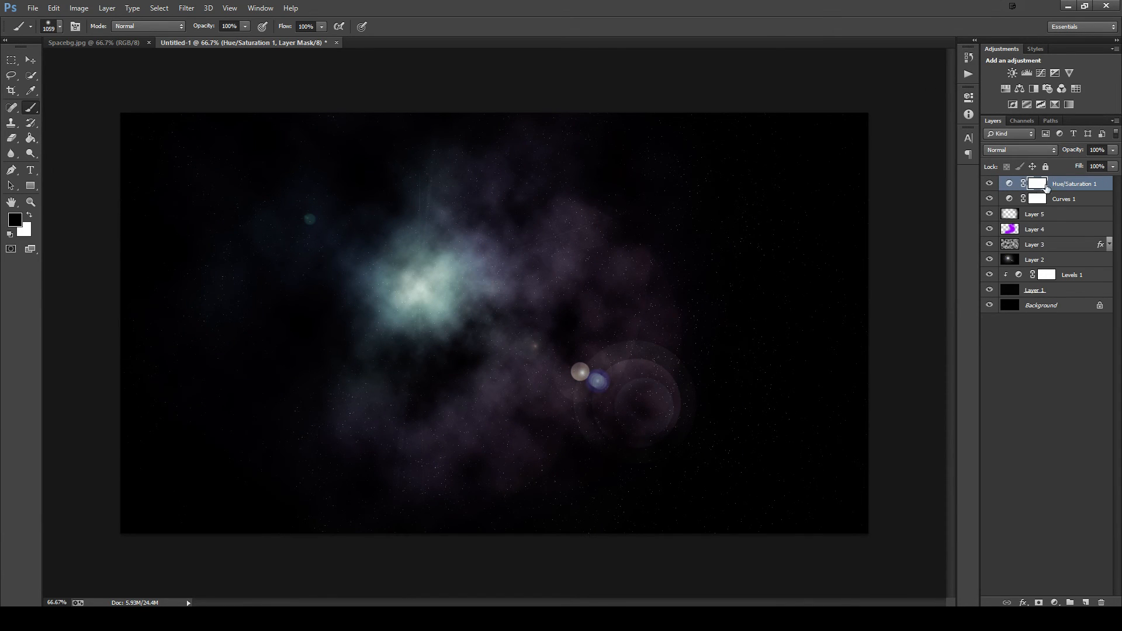
left_click(1062, 185)
key("Delete")
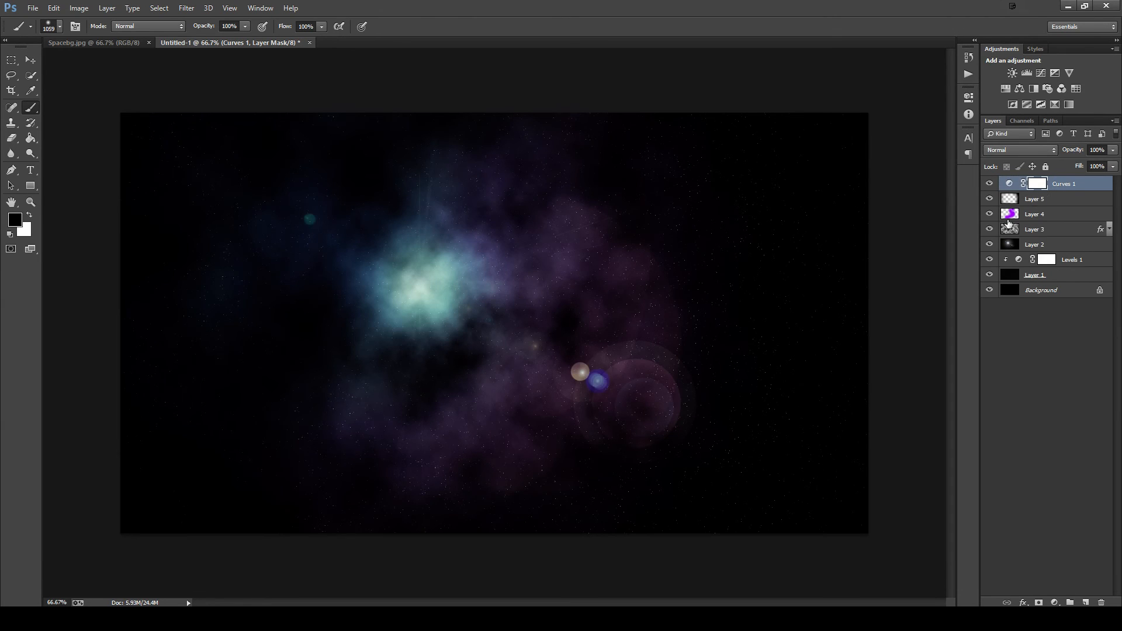
- Try the SN_FantasySunset and MidnightBlues_CC gradient presets in Layer 3's Gradient Overlay
double_click(1101, 230)
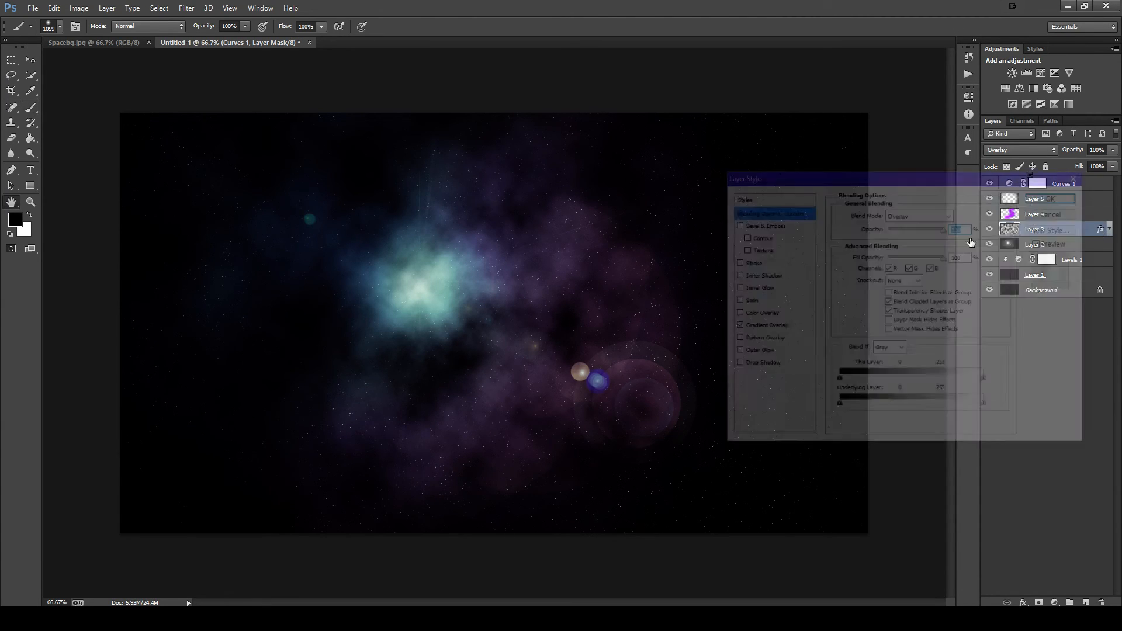
left_click(765, 325)
left_click(902, 239)
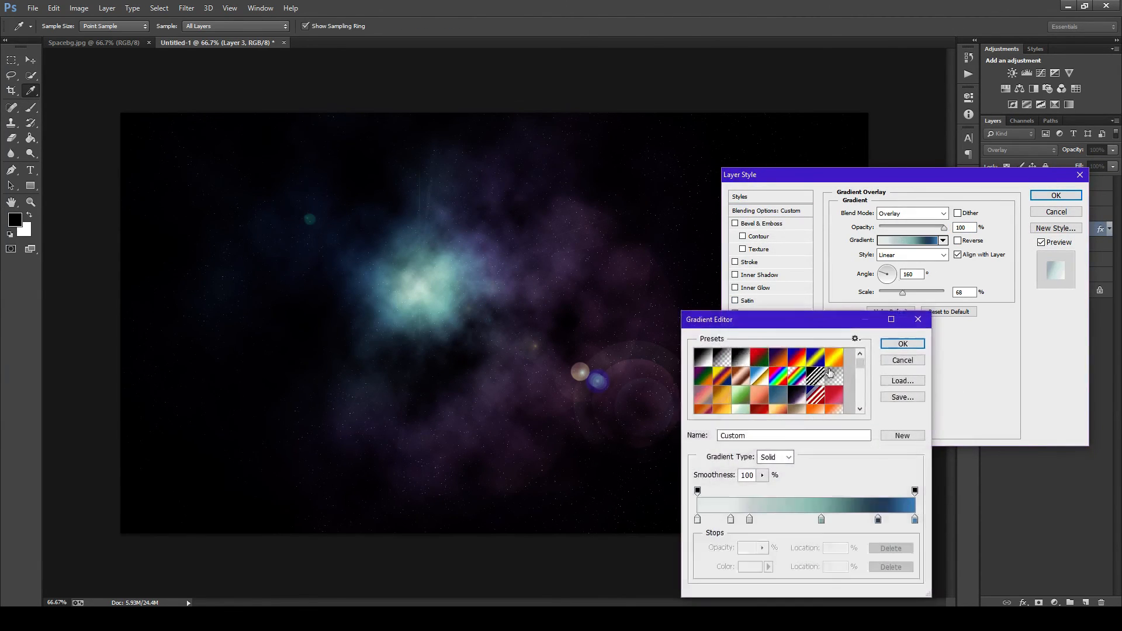
scroll(771, 386, "down", 15)
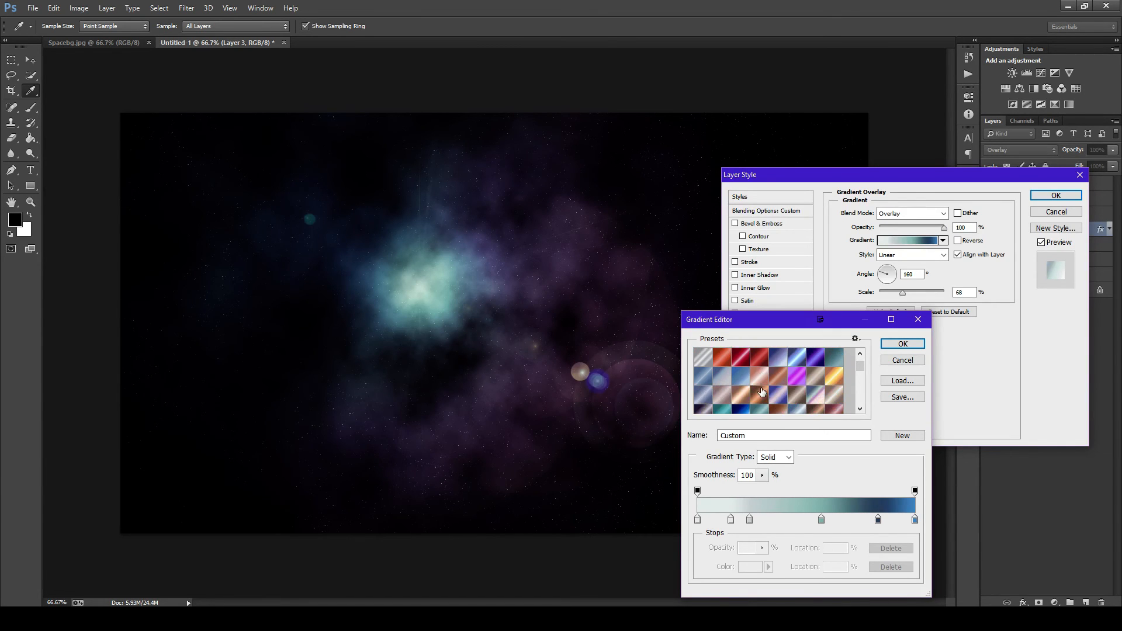
scroll(760, 391, "down", 5)
left_click(781, 370)
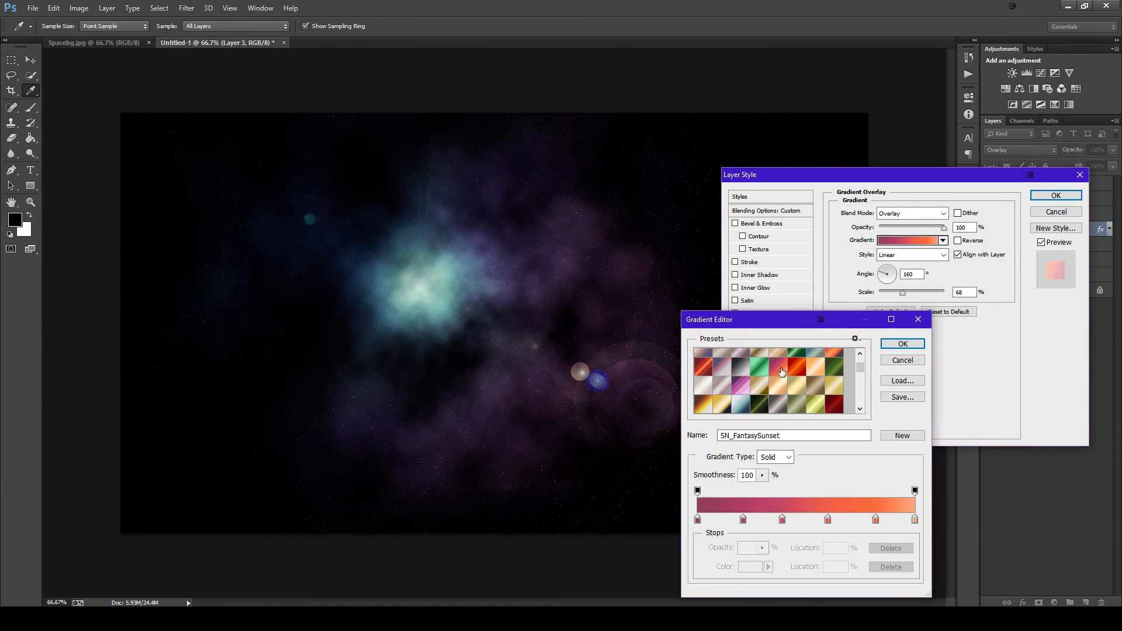
scroll(781, 374, "down", 4)
left_click(764, 388)
left_click(768, 380)
- Try the SN_Psychadelic gradient preset on the clouds' overlay and cancel all the layer style changes
scroll(772, 376, "down", 4)
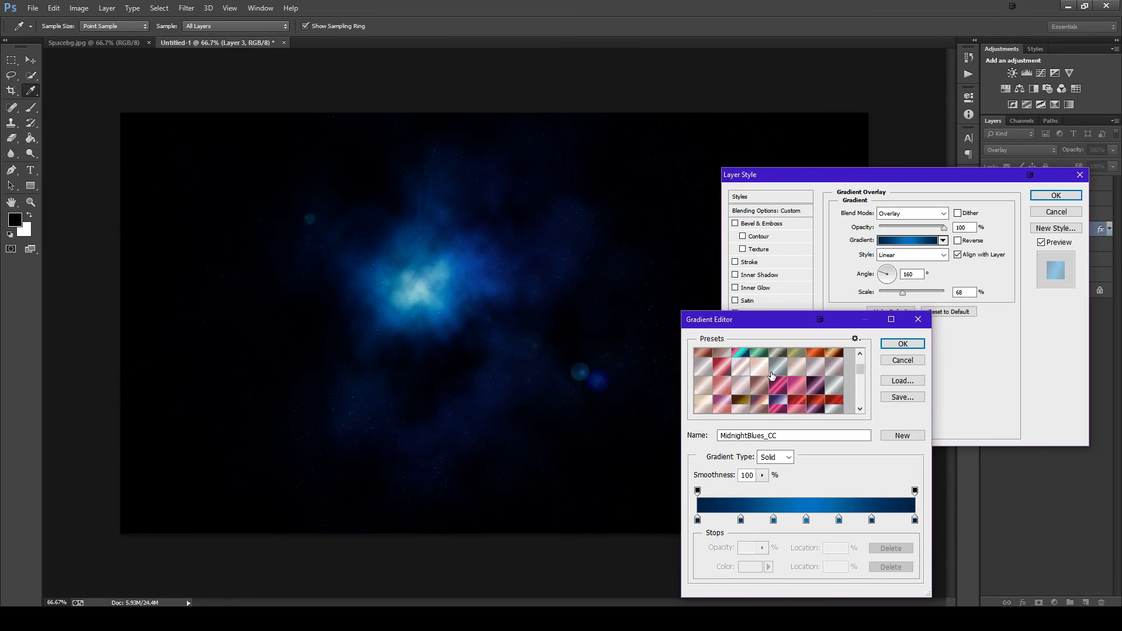
scroll(772, 376, "down", 3)
left_click(762, 386)
left_click(762, 360)
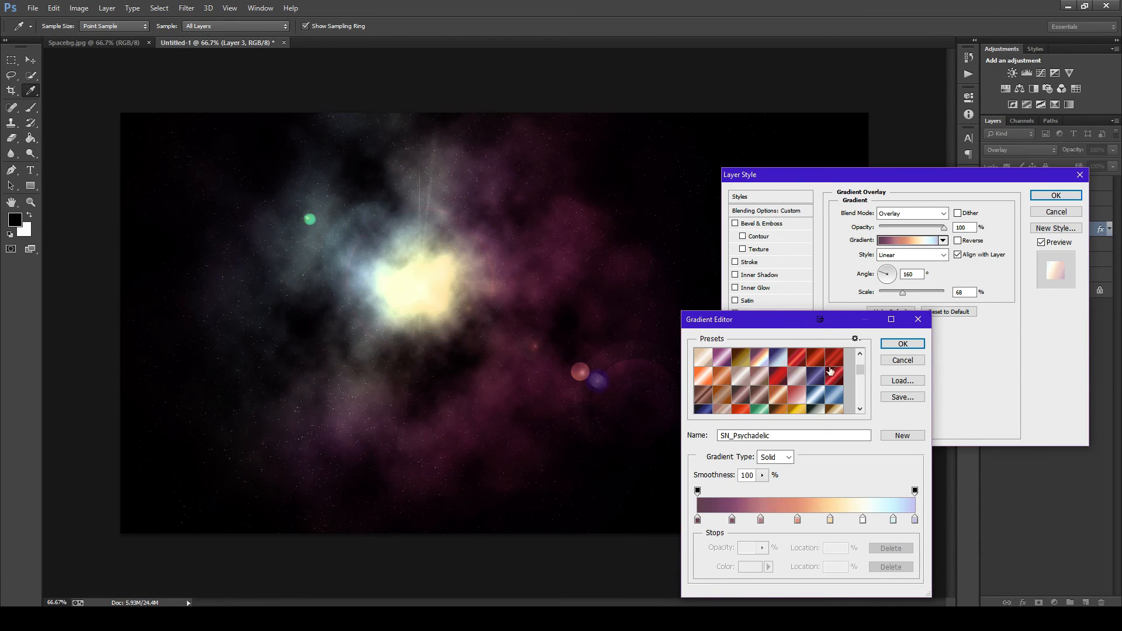
left_click(902, 360)
left_click(1055, 212)
- Add a new layer above Layer 4 with the Color blend mode and 17% opacity
left_click(1005, 214)
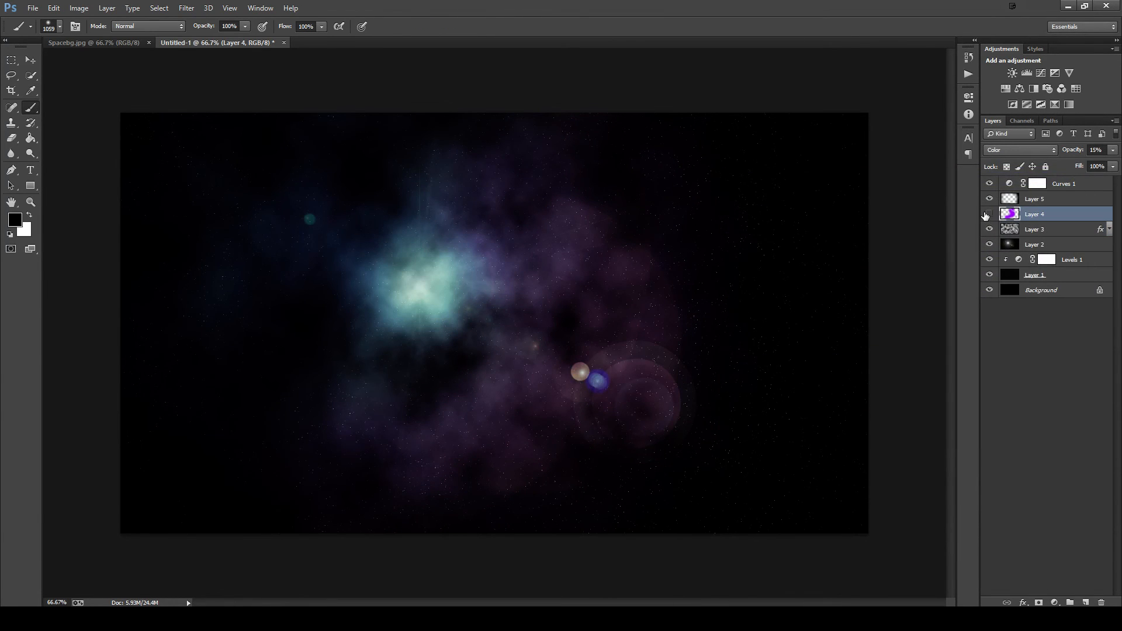
left_click(988, 215)
left_click(1087, 602)
left_click(1043, 147)
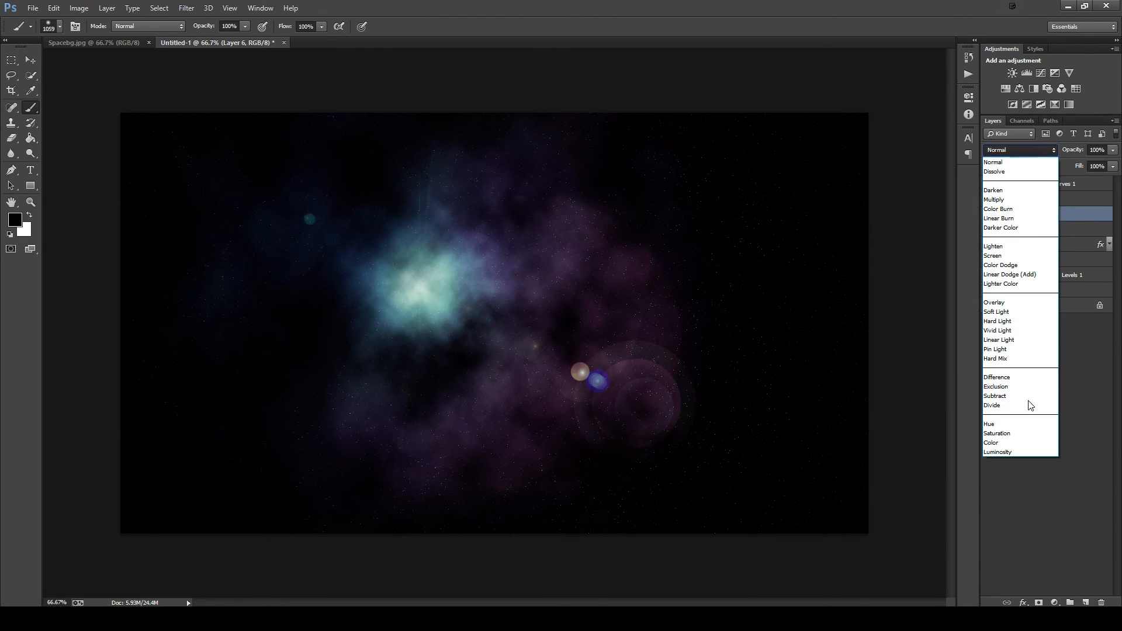
left_click(1011, 442)
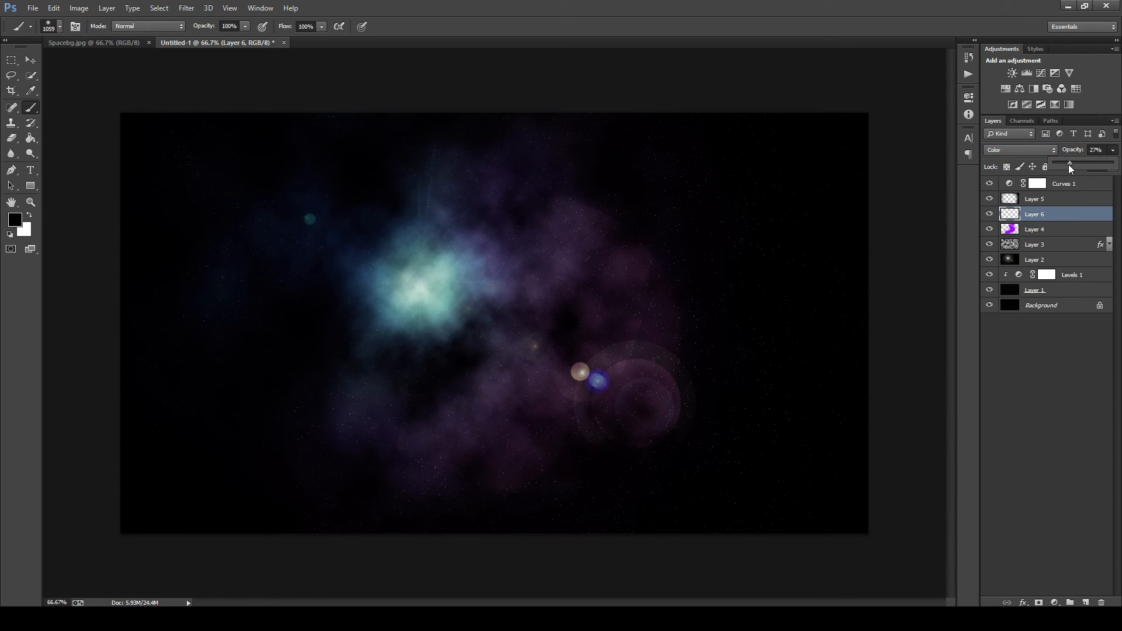
left_click_drag(1068, 163, 1063, 164)
- Set the foreground colour to bright cyan (#00f6ff)
left_click(13, 221)
left_click(847, 408)
left_click_drag(900, 413, 900, 419)
left_click_drag(867, 362, 881, 334)
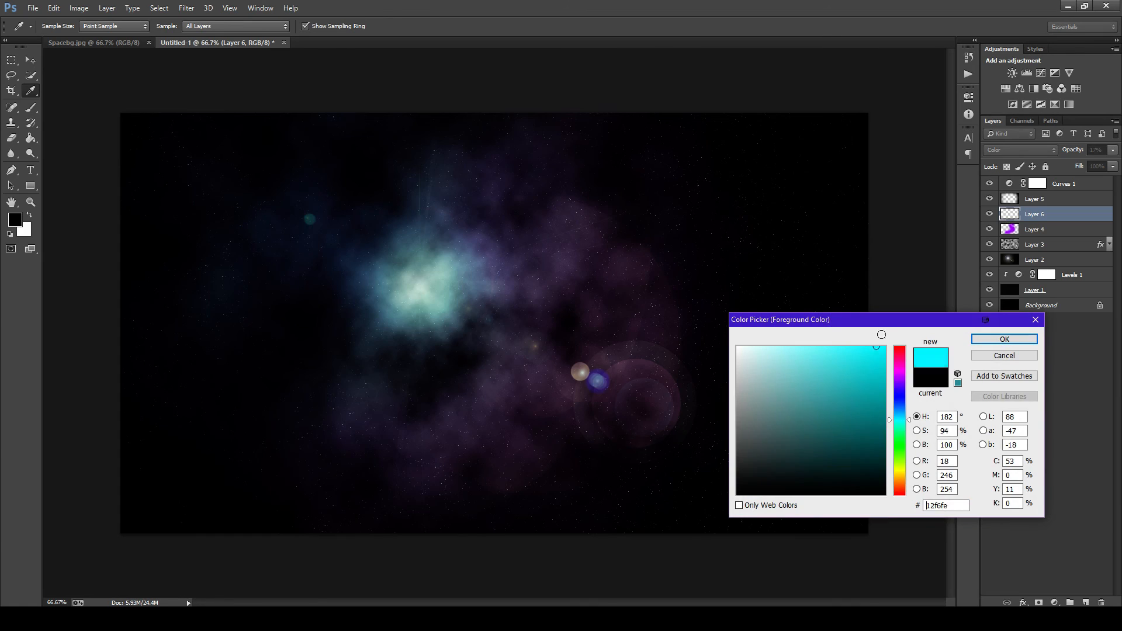
left_click(993, 339)
- Brush cyan across the nebula on the new layer and undo the last stroke over its right side
key("b")
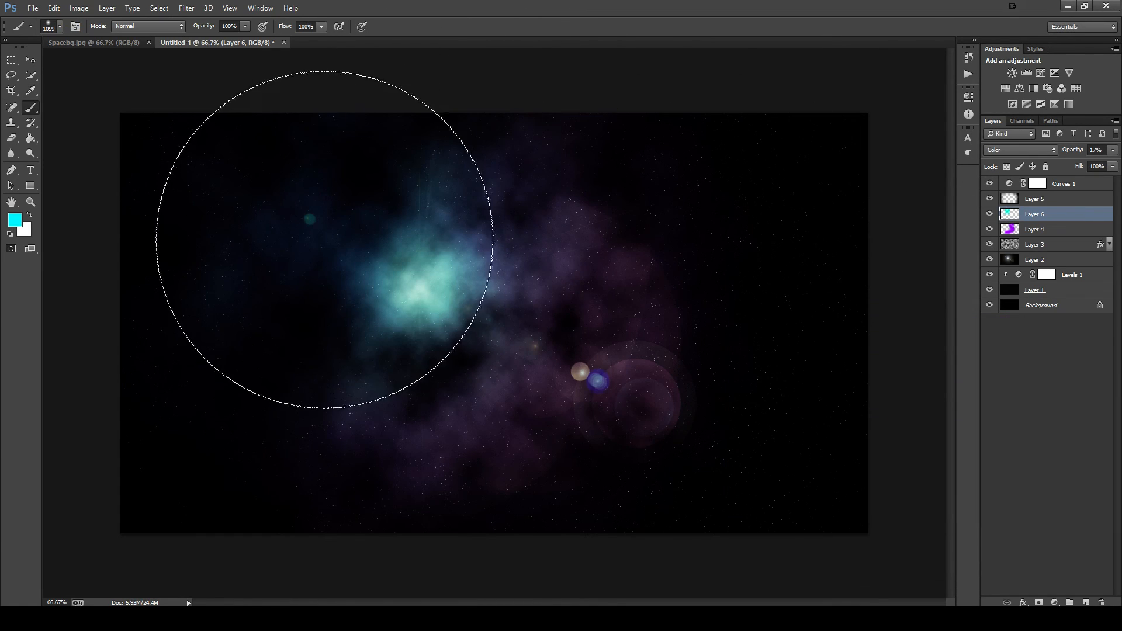
mouse_move(324, 239)
left_mouse_down()
mouse_move(265, 283)
mouse_move(229, 416)
mouse_move(277, 495)
mouse_move(566, 427)
mouse_move(685, 279)
mouse_move(690, 324)
mouse_move(782, 338)
left_mouse_up()
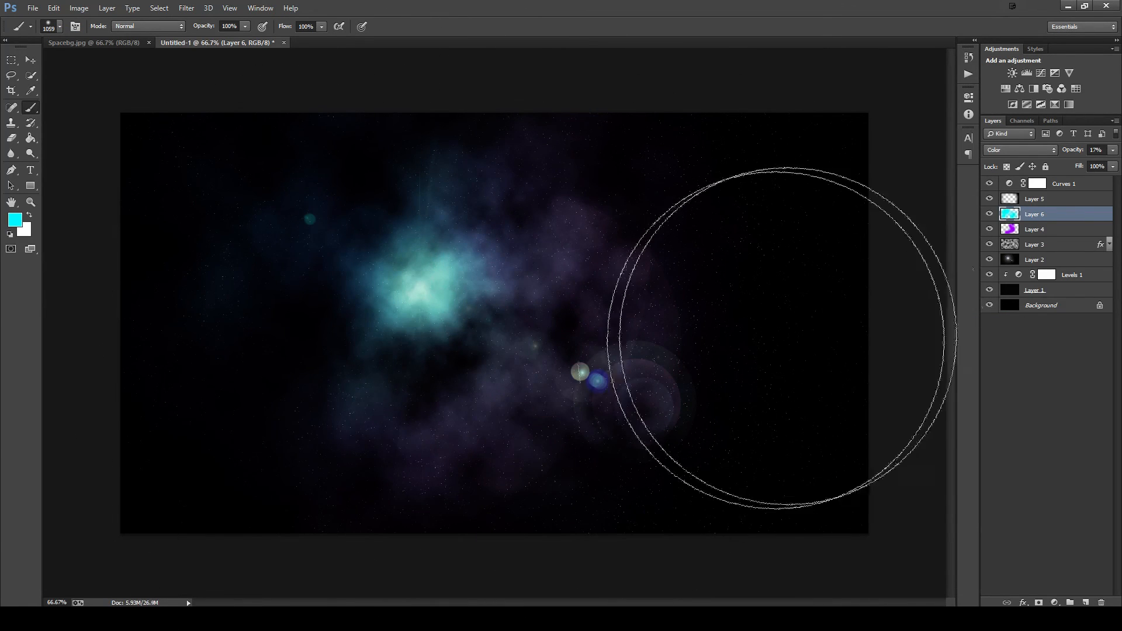
key("ctrl+z")
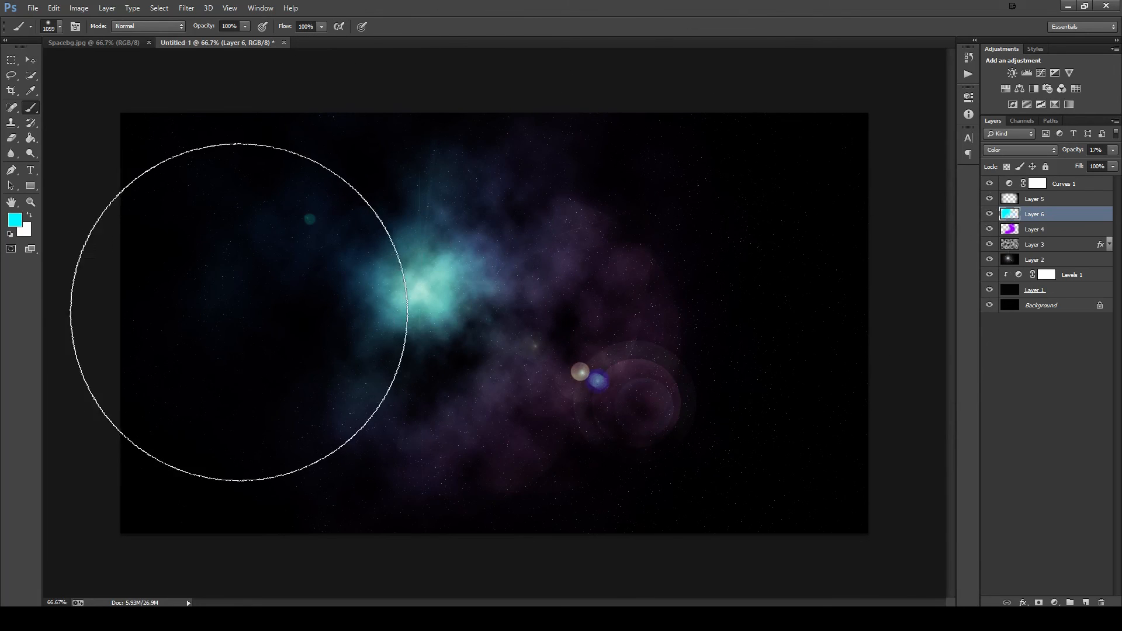
- Try yellow (#fcff00) brushed over the nebula's centre on Layer 6, and delete that layer
left_click(14, 219)
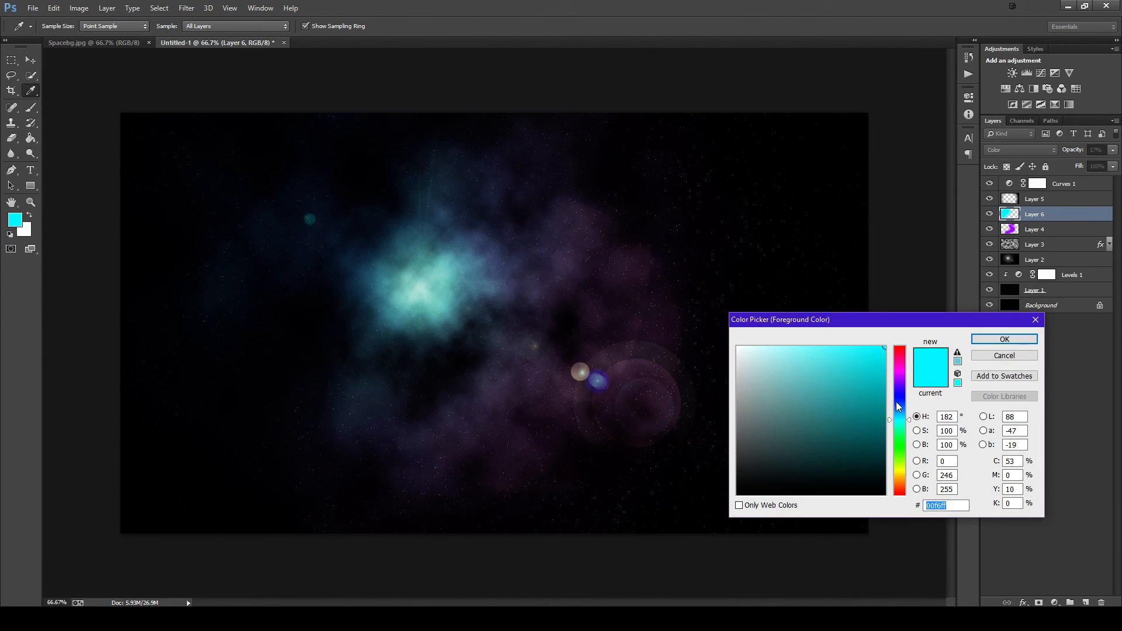
left_click_drag(896, 402, 897, 471)
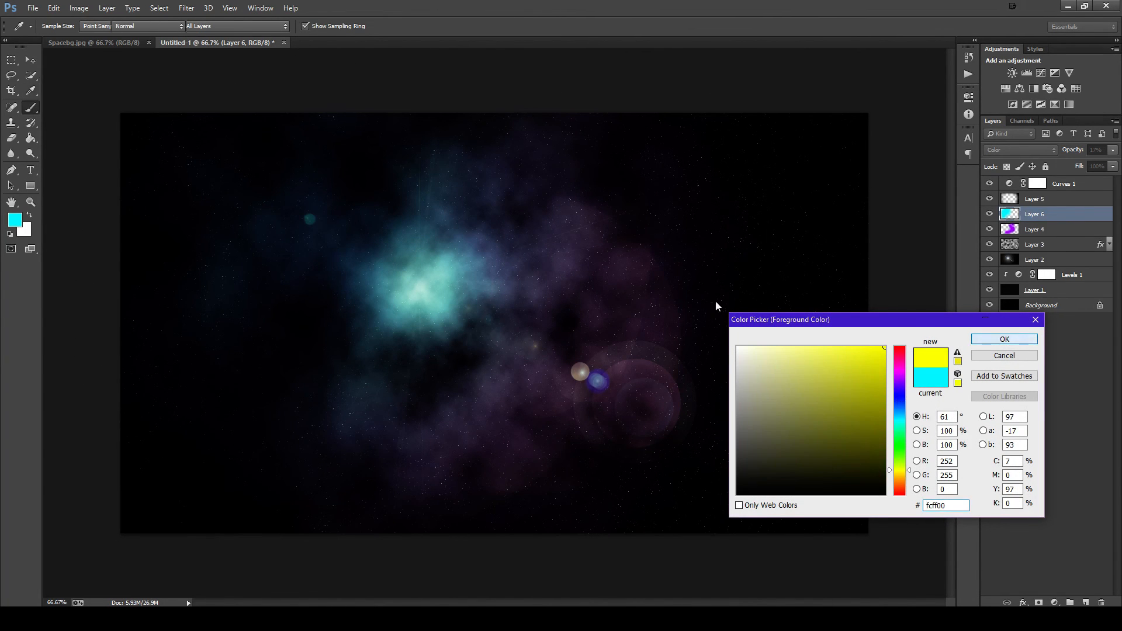
key("Return")
left_click(476, 239)
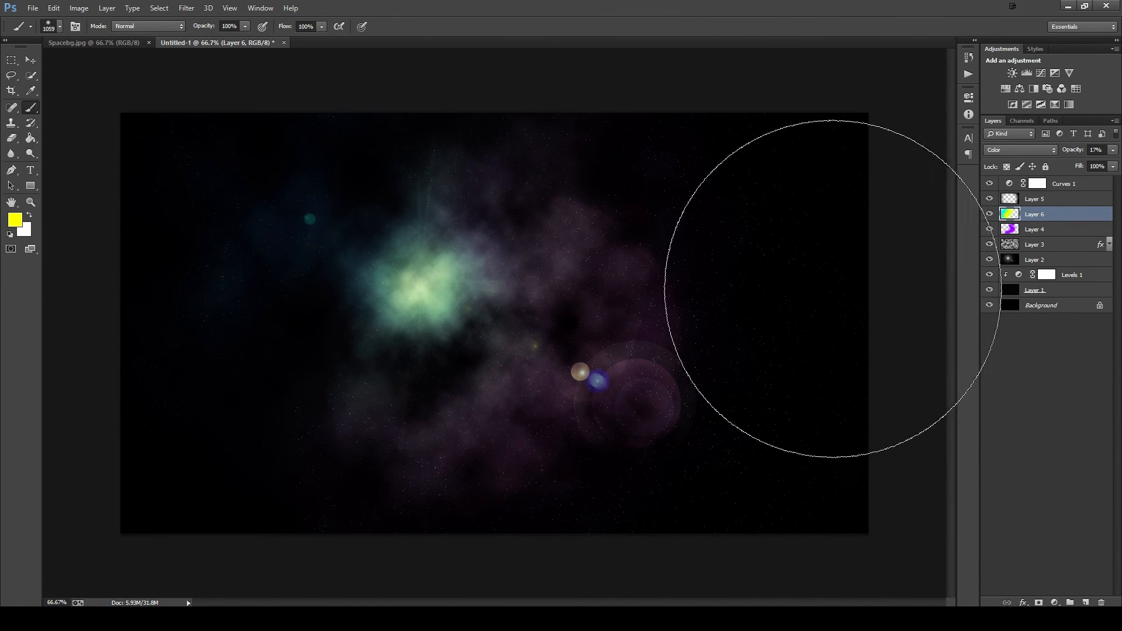
key("Delete")
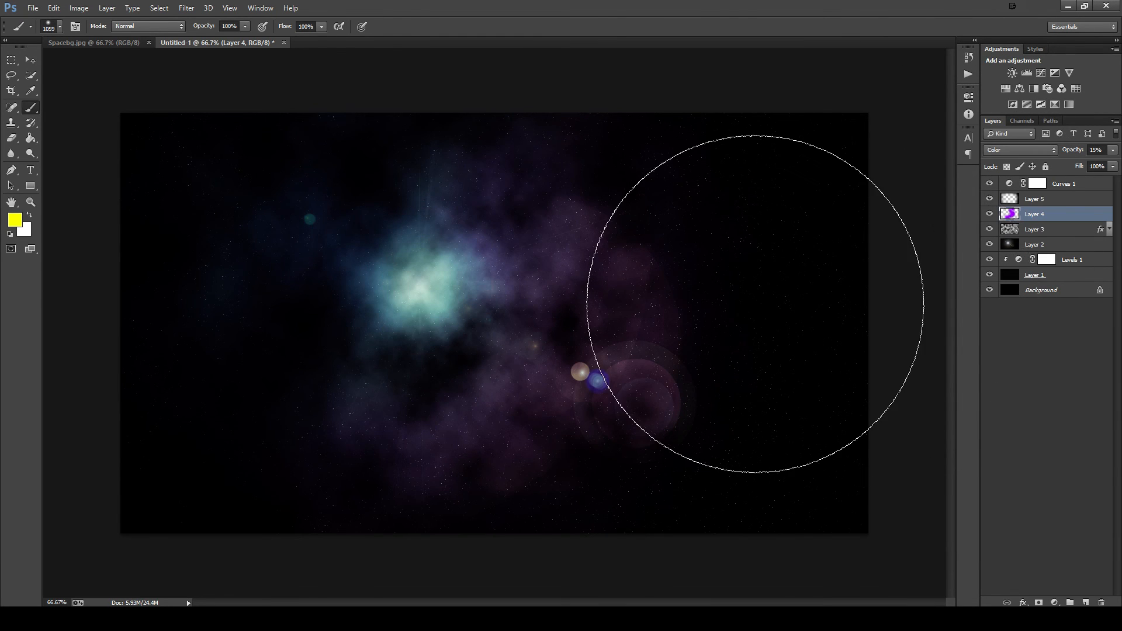
key("ctrl+minus")
key("ctrl+plus")
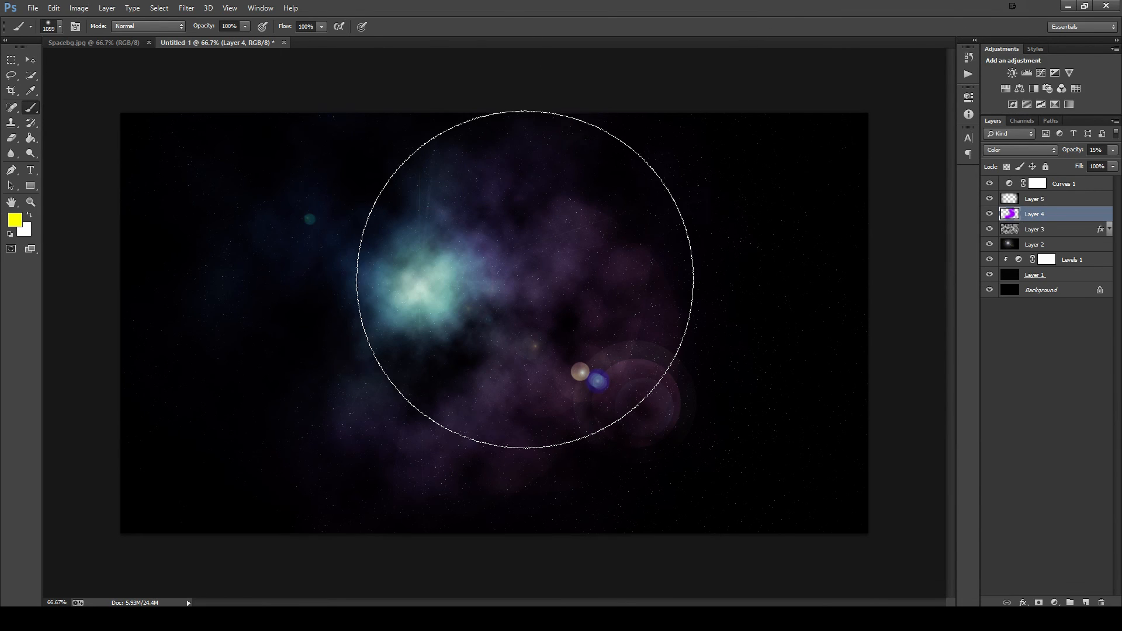
left_click_drag(519, 321, 427, 298)
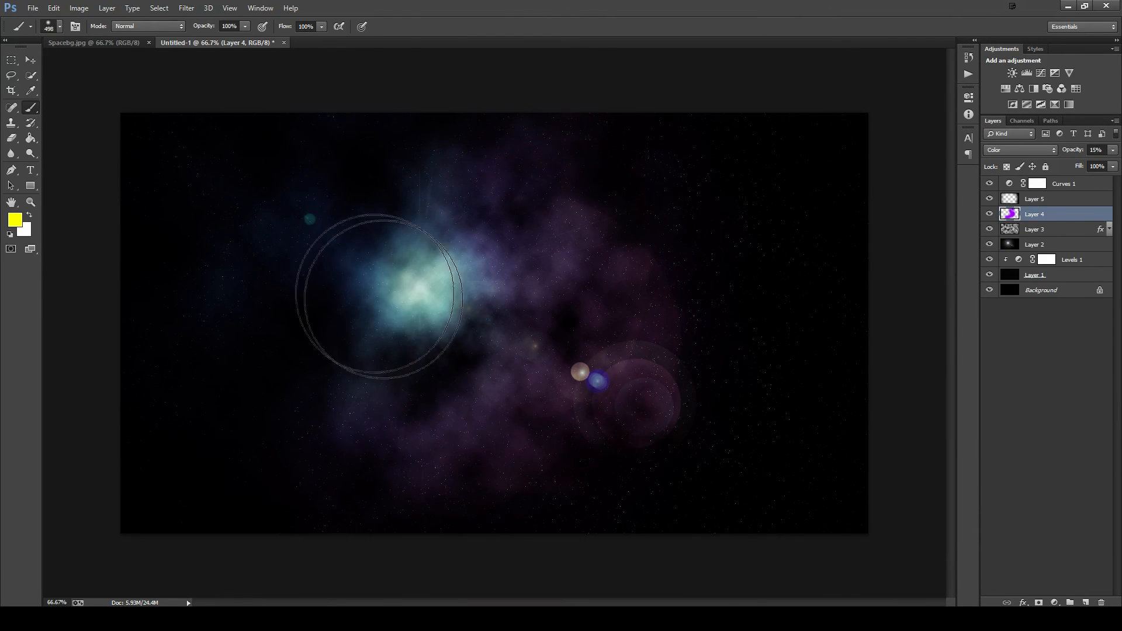
- Save the image to the Desktop as a JPEG named "Space B" with quality 12 (Maximum)
left_click(32, 9)
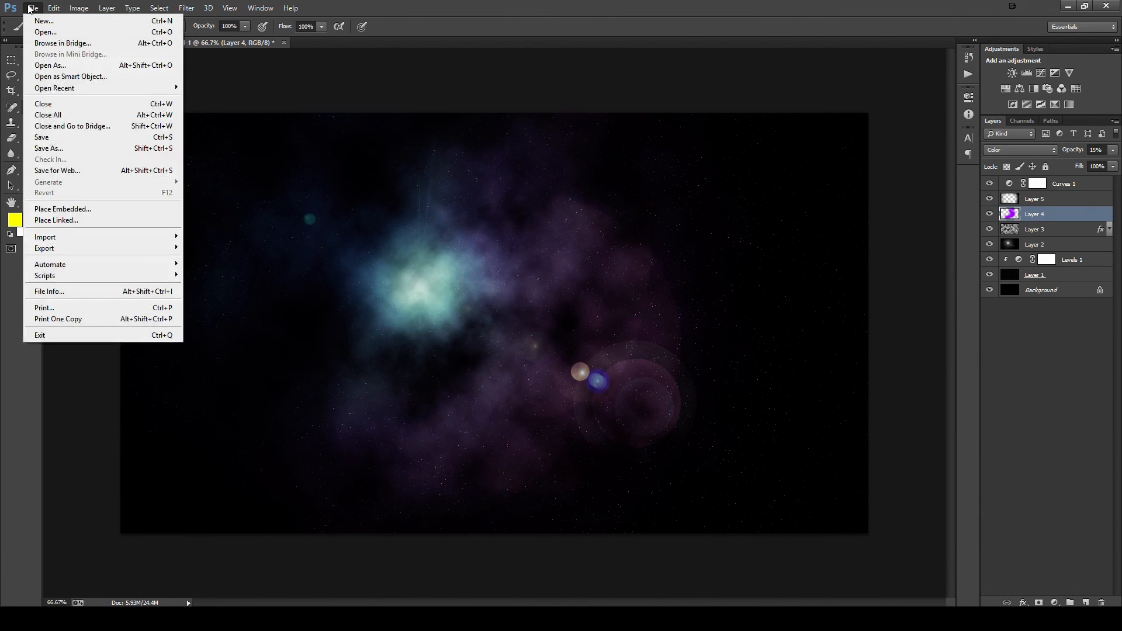
left_click(65, 148)
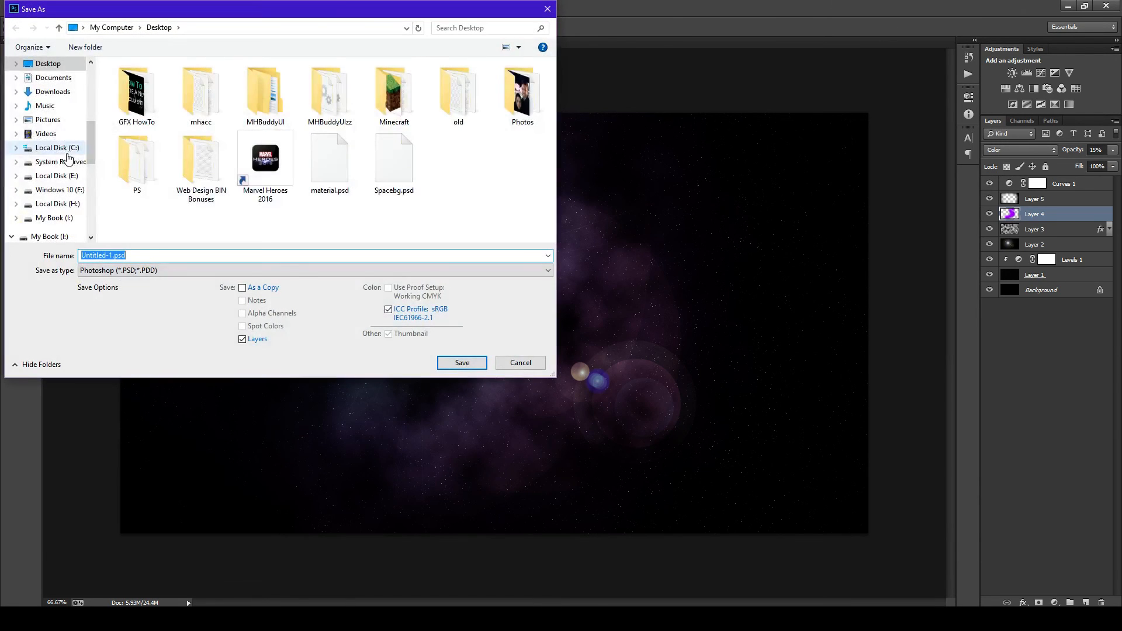
left_click(117, 270)
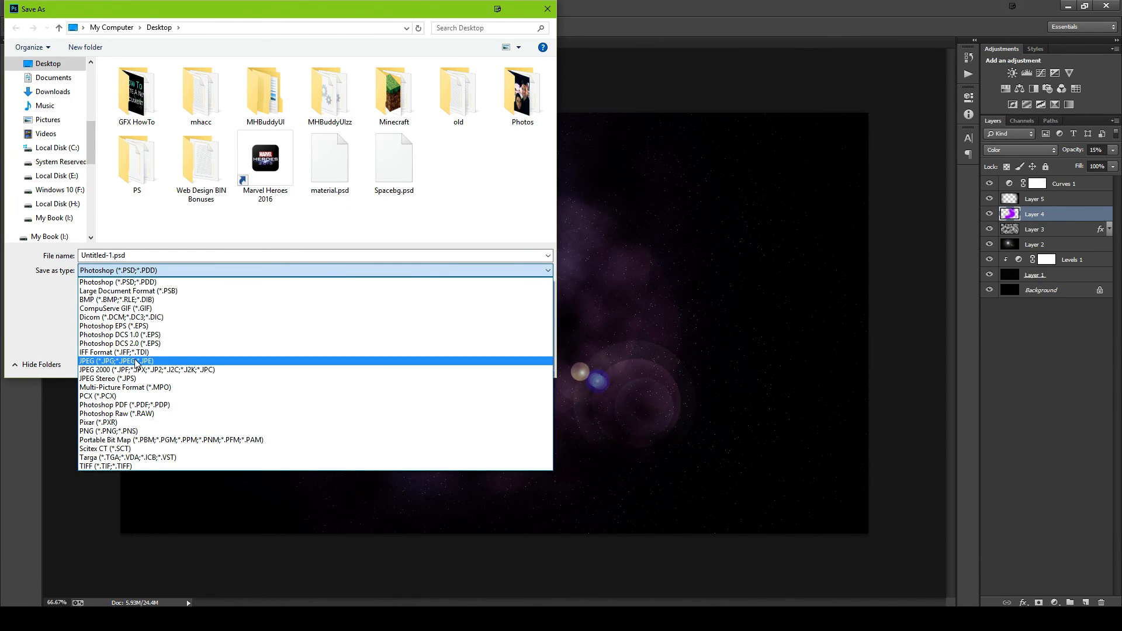
left_click(137, 361)
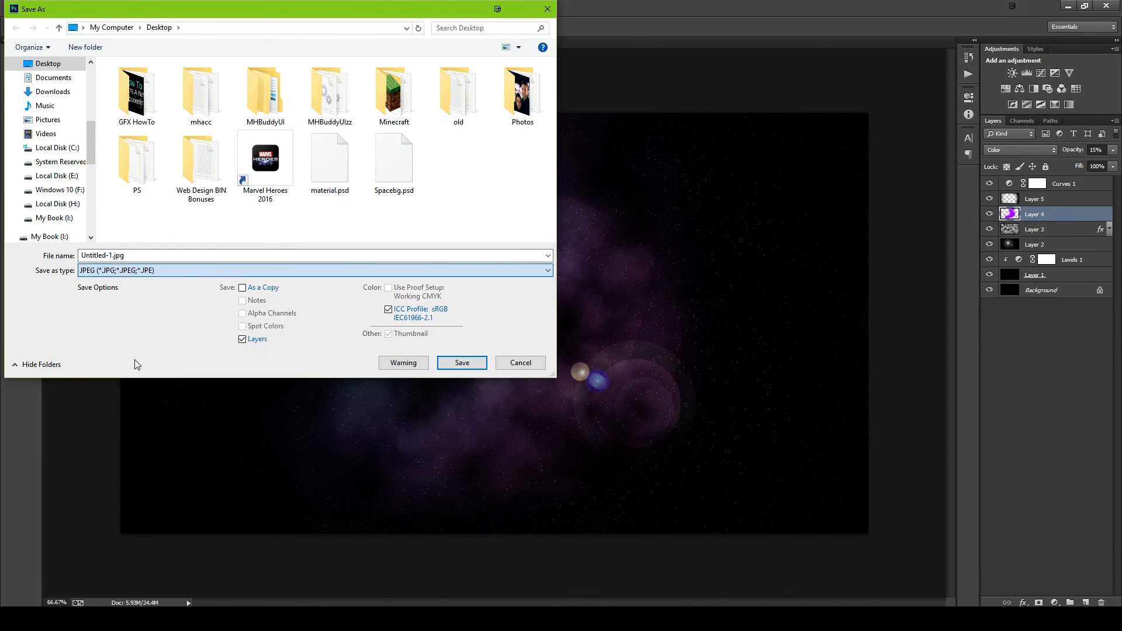
left_click(136, 255)
type("Space Background")
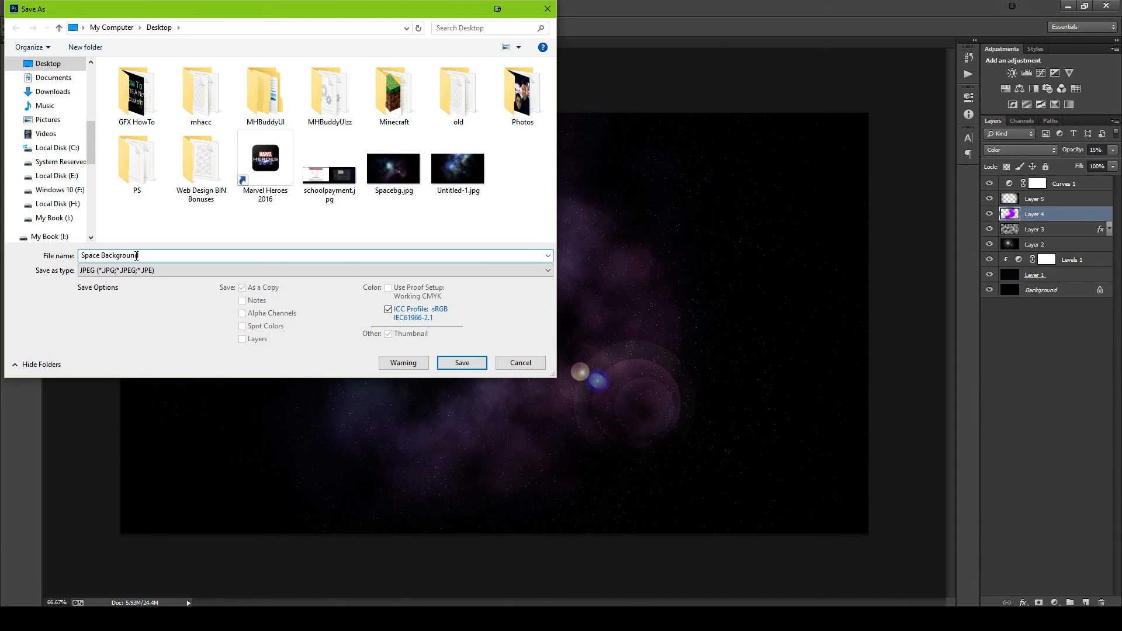
left_click(463, 362)
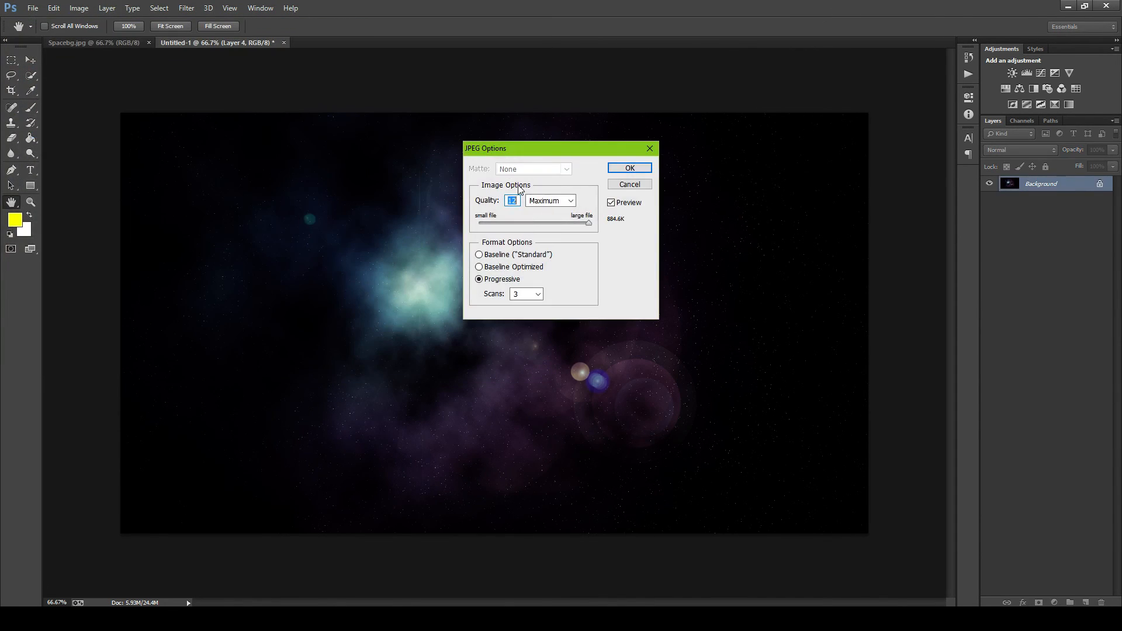
mouse_move(587, 223)
left_mouse_down()
mouse_move(495, 224)
mouse_move(614, 228)
mouse_move(598, 233)
left_mouse_up()
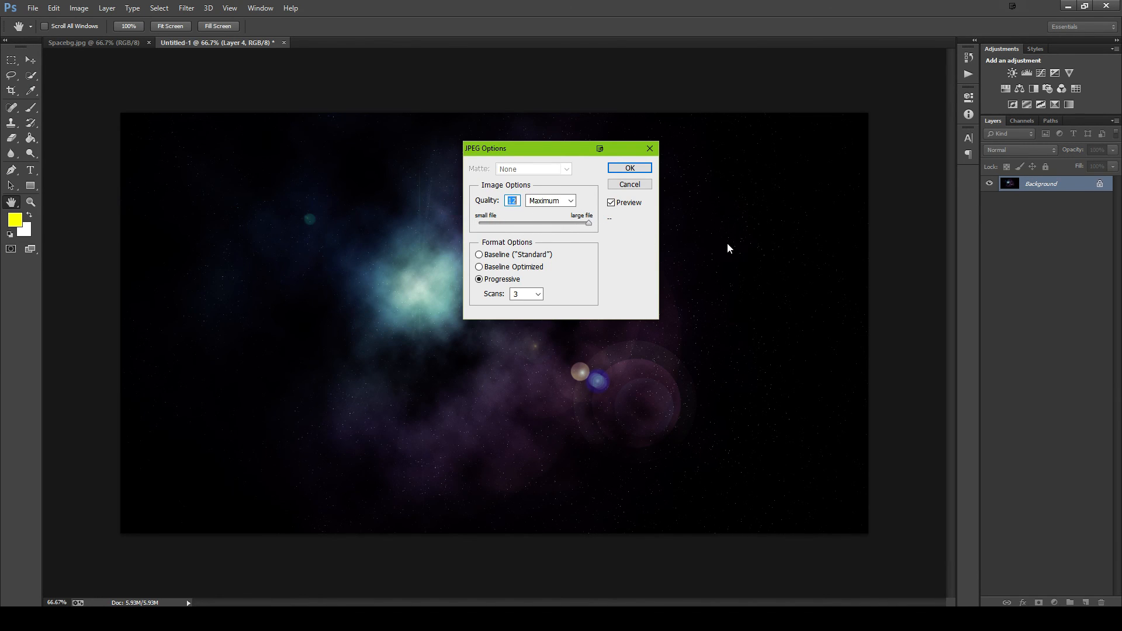